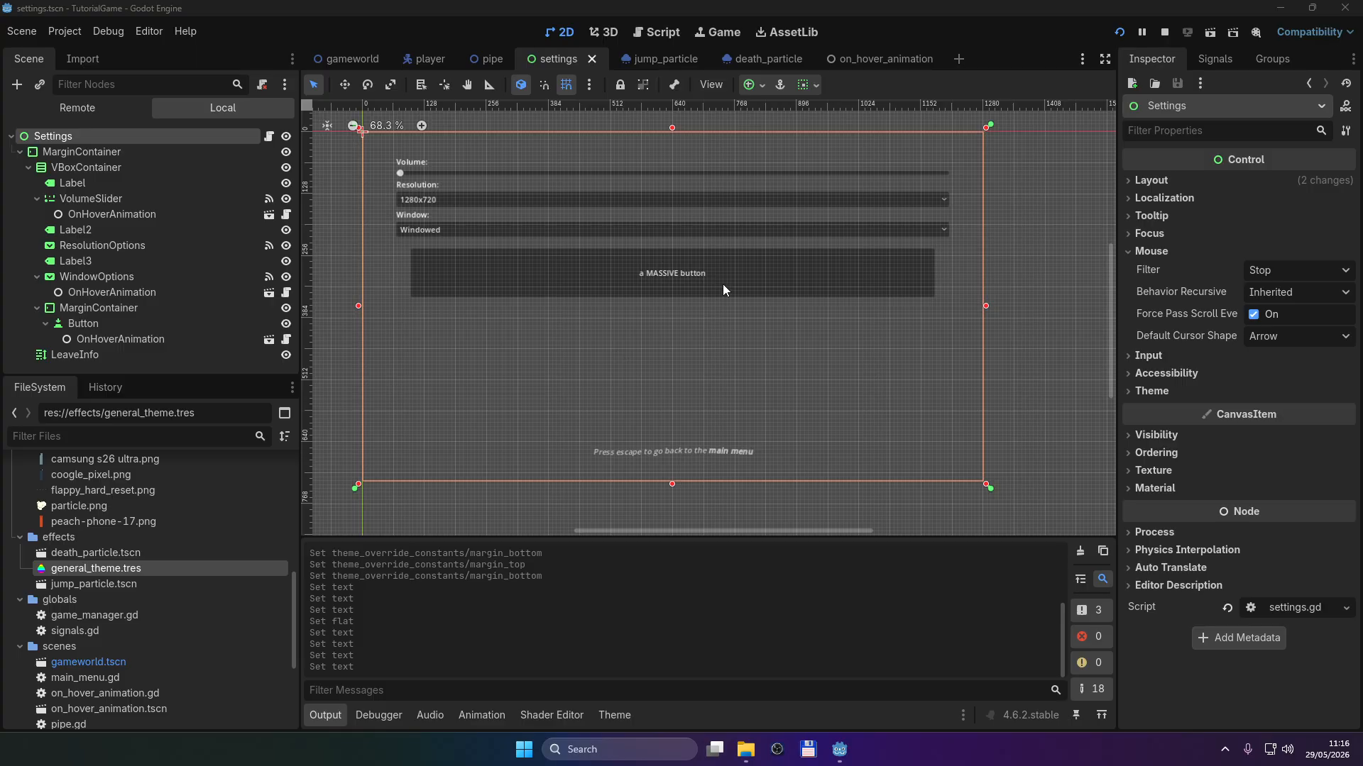
# Step: Run the project with game audio muted to check the settings screen's massive button, and close the game window
pyautogui.click(1050, 324)
pyautogui.press('F5')
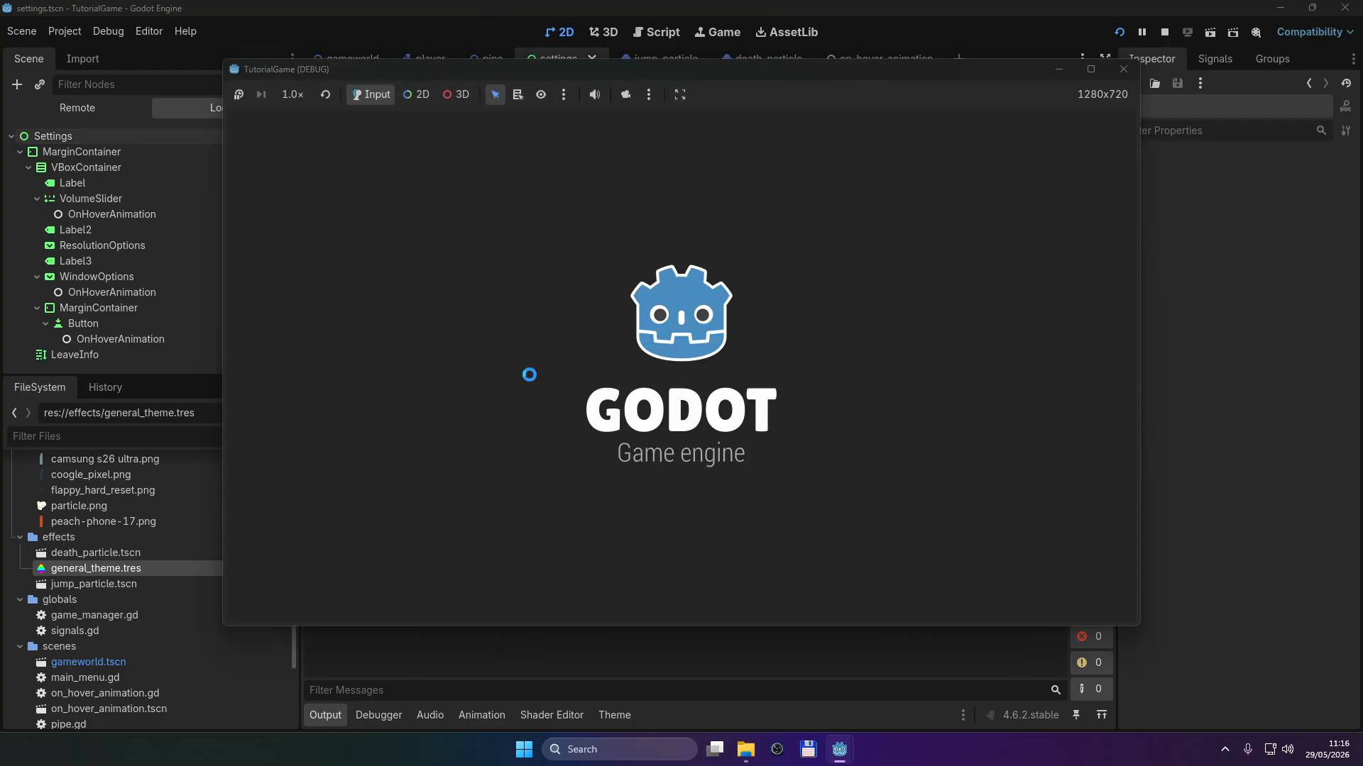
pyautogui.click(284, 606)
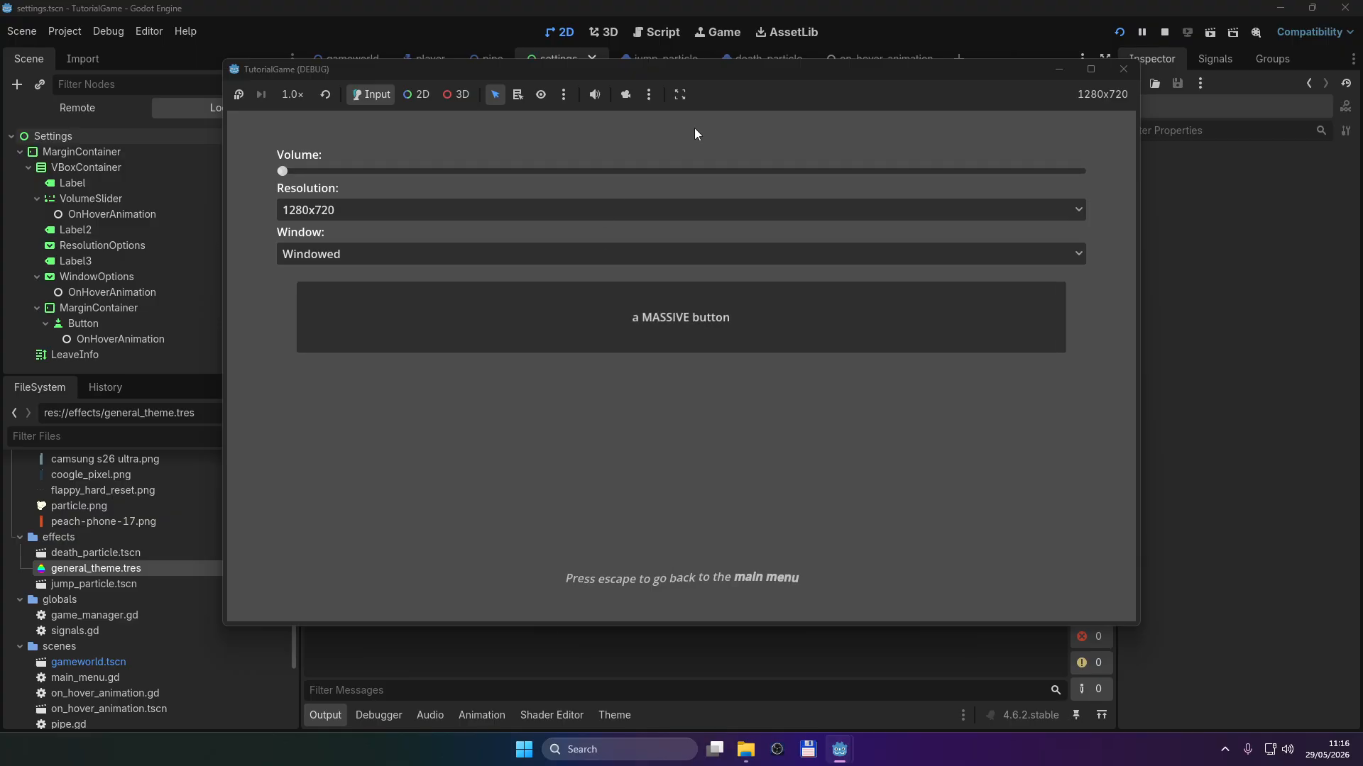
pyautogui.click(595, 95)
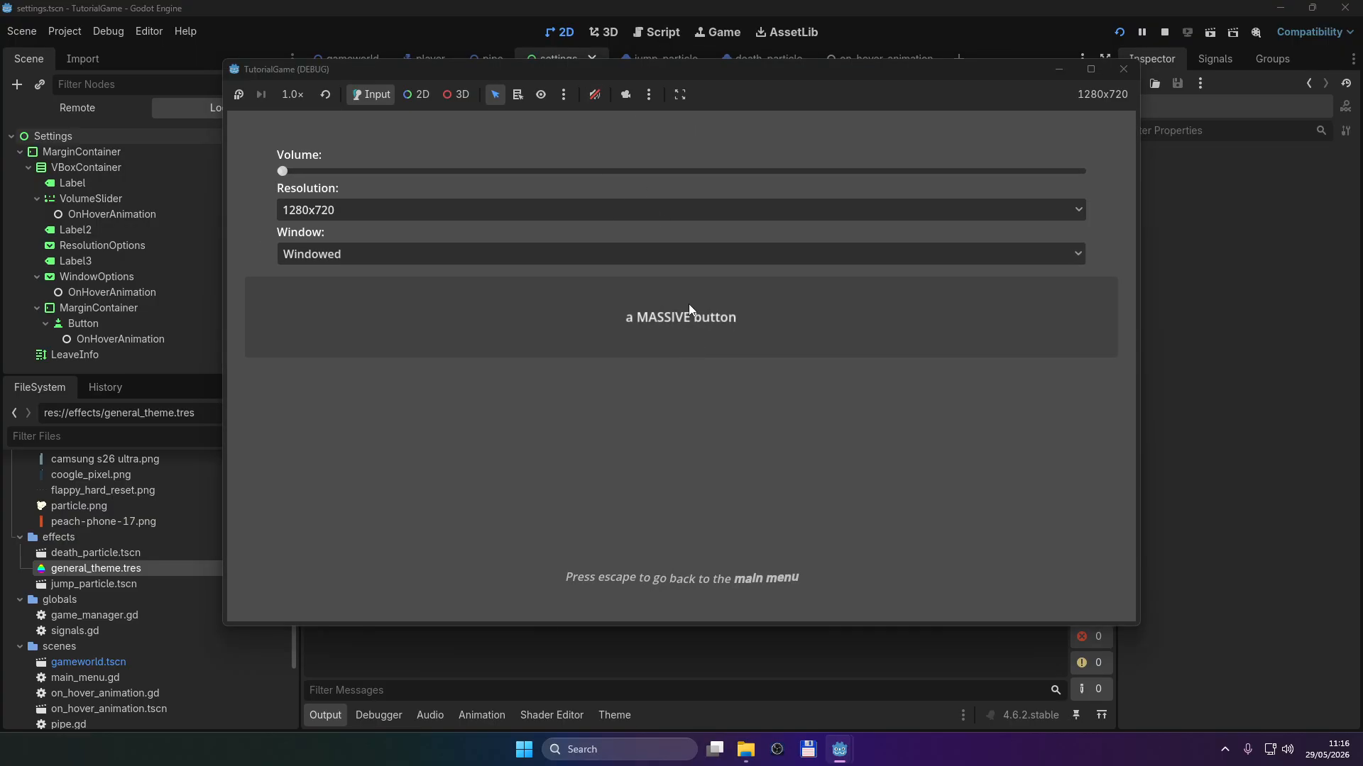
pyautogui.click(1115, 75)
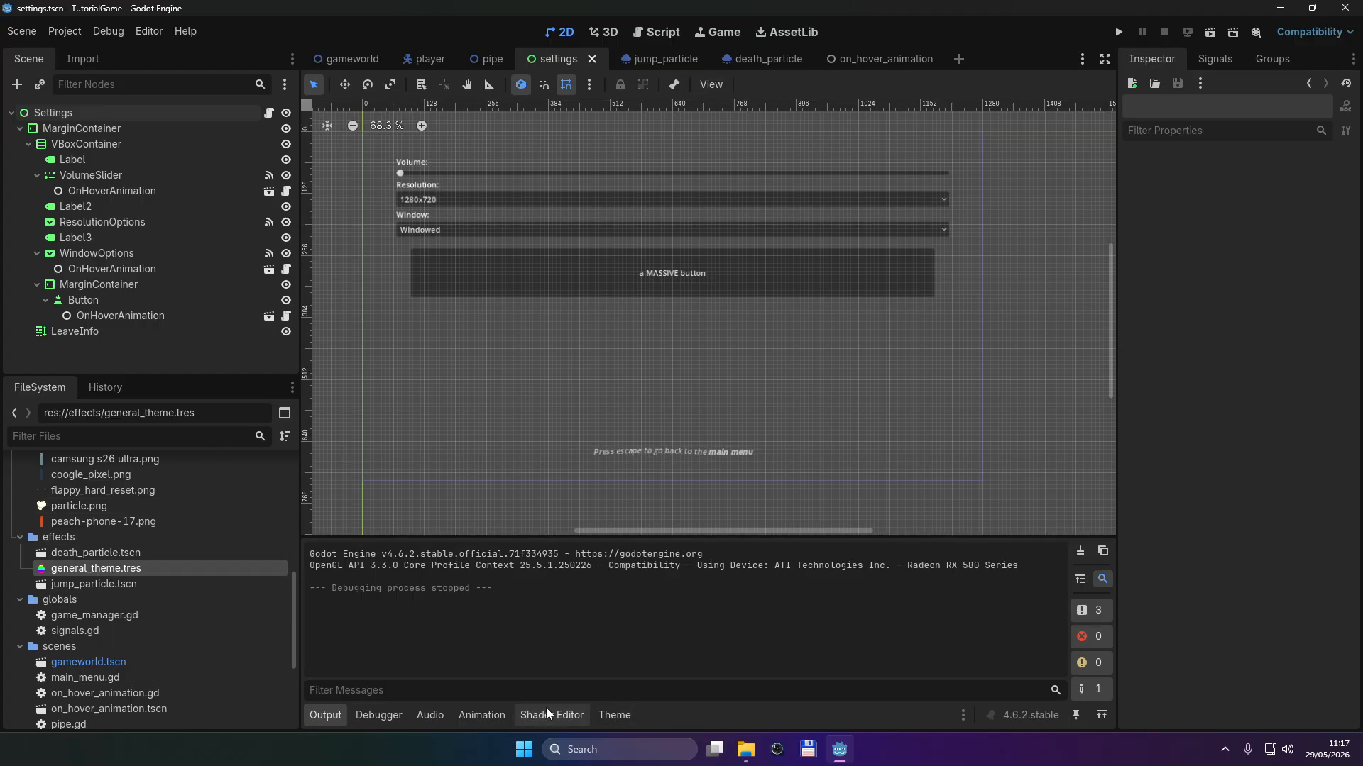
# Step: Open general_theme.tres for editing and check its existing RichTextLabel font overrides
pyautogui.click(615, 715)
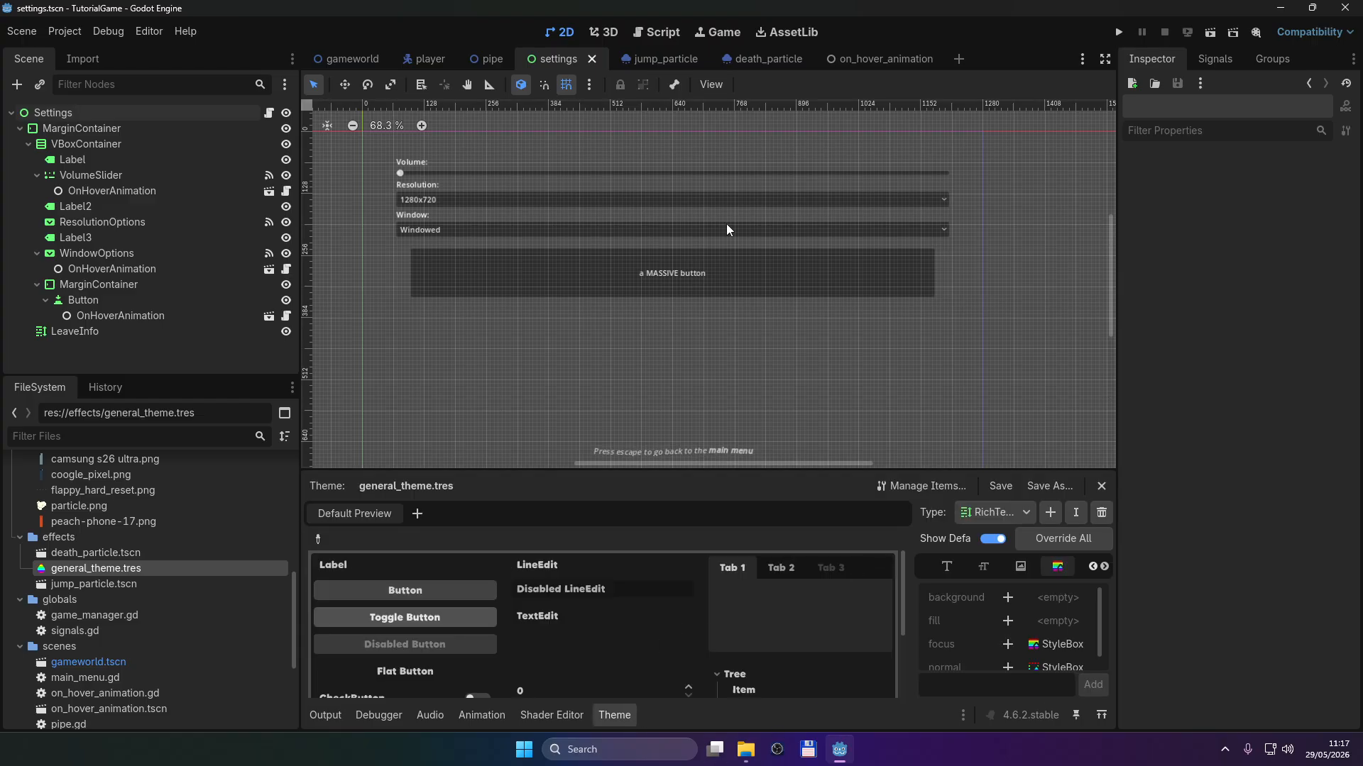
pyautogui.doubleClick(93, 568)
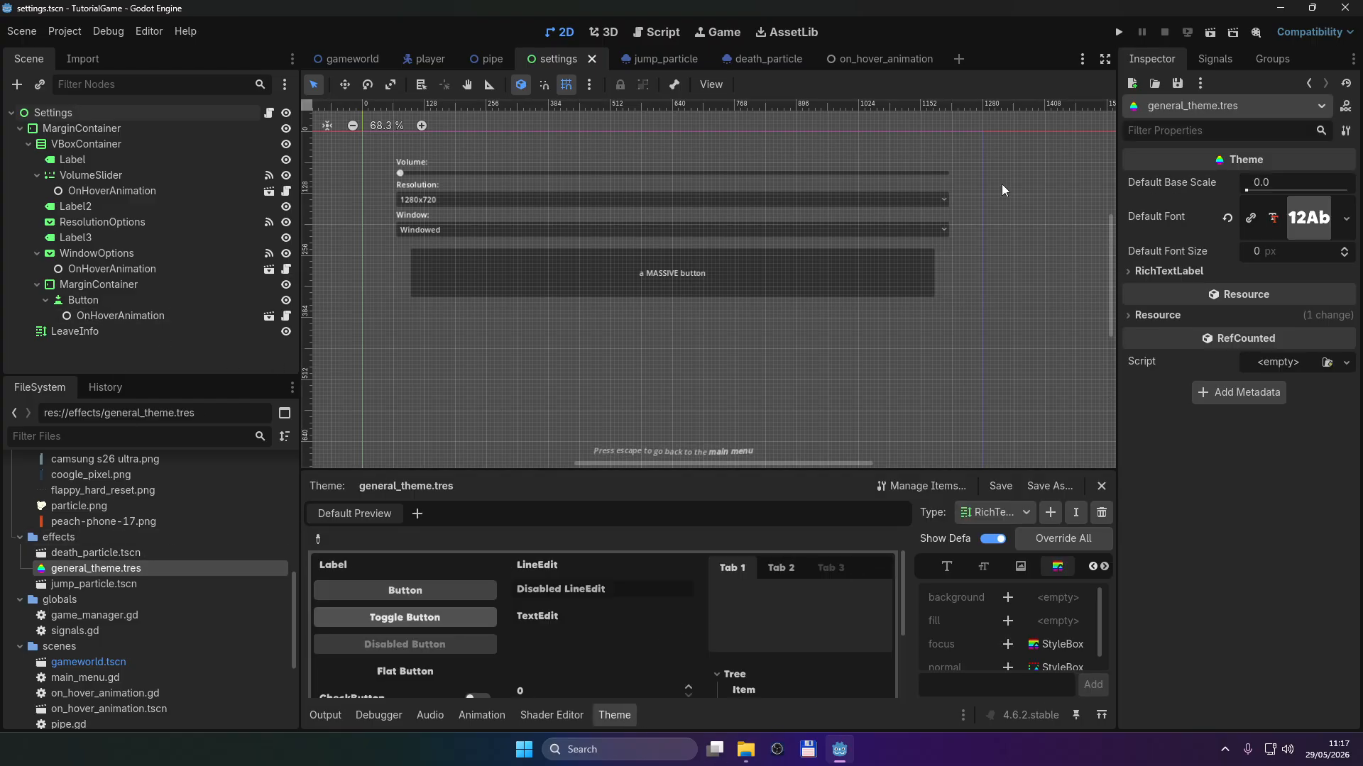
pyautogui.click(1164, 271)
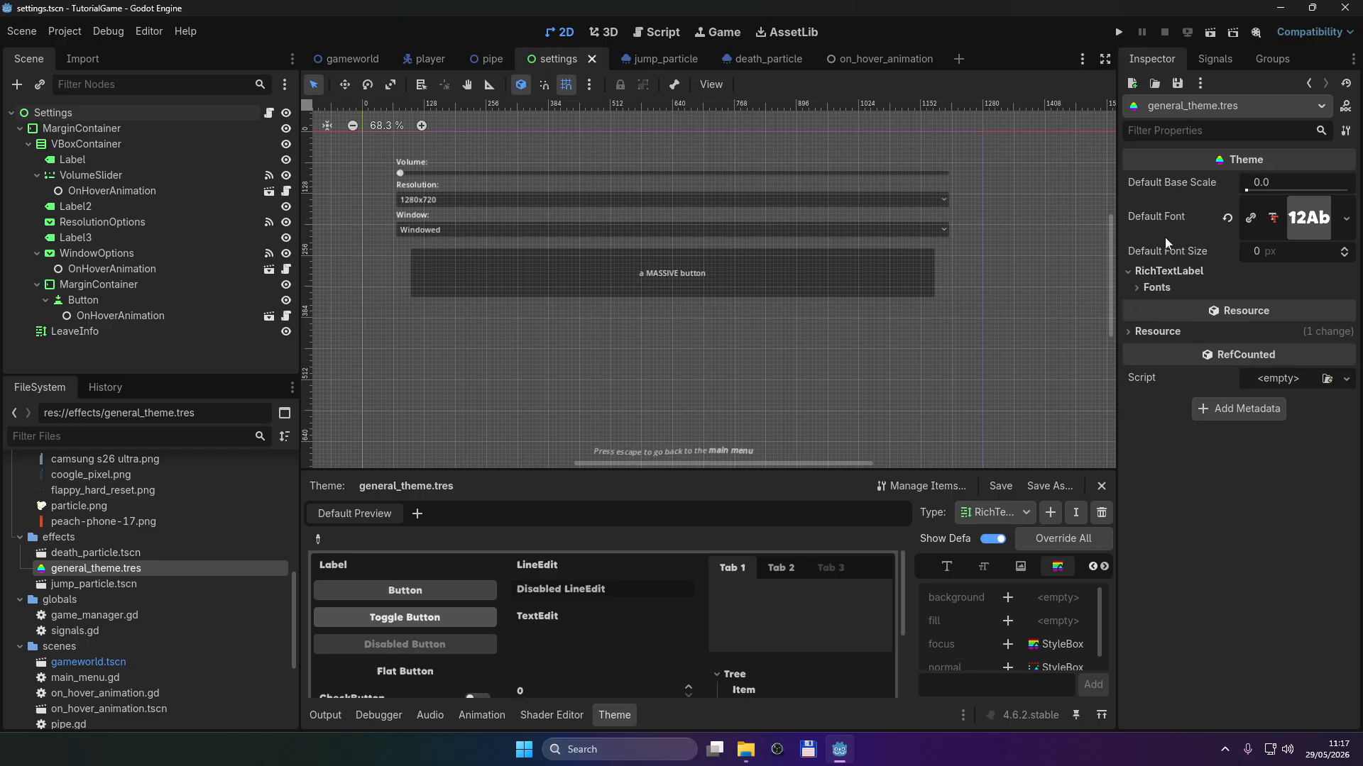
pyautogui.click(1156, 287)
pyautogui.click(1145, 290)
pyautogui.click(1131, 272)
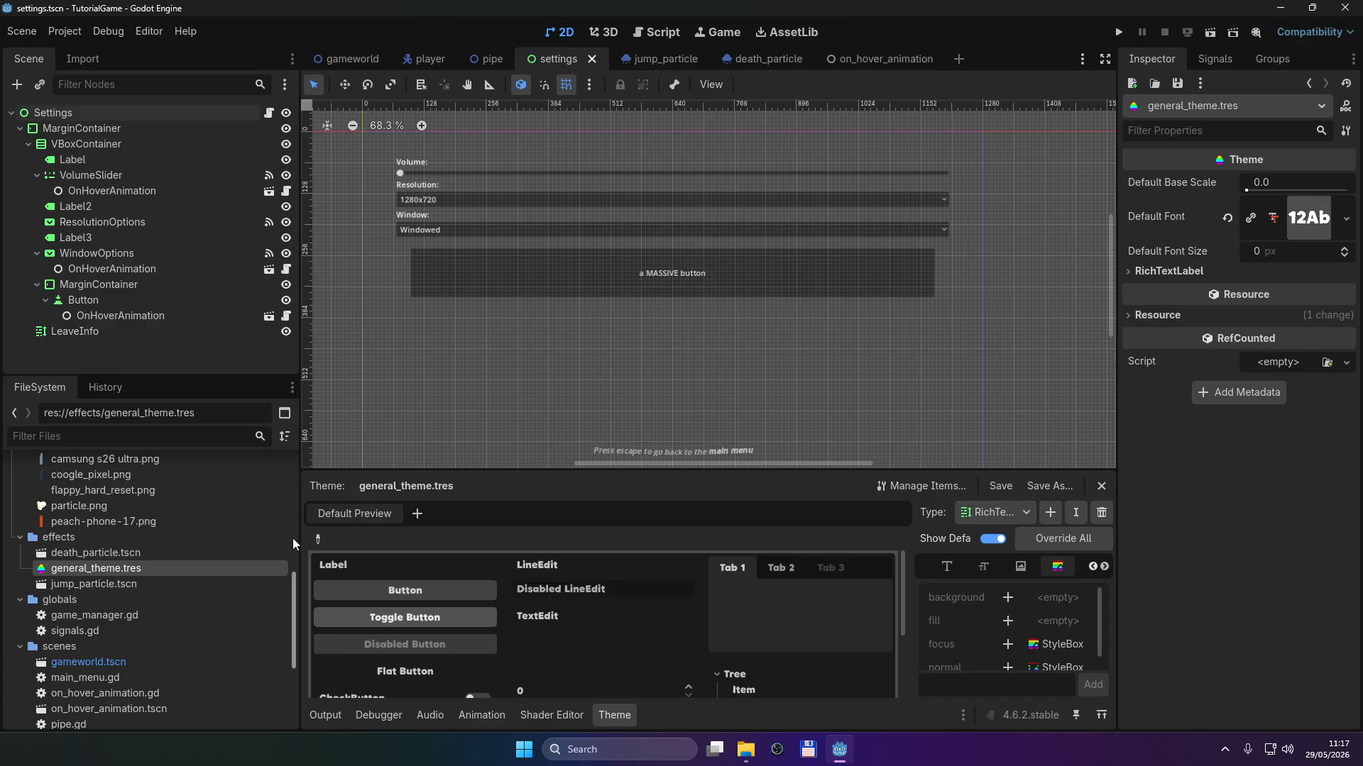
pyautogui.click(126, 536)
pyautogui.rightClick(86, 538)
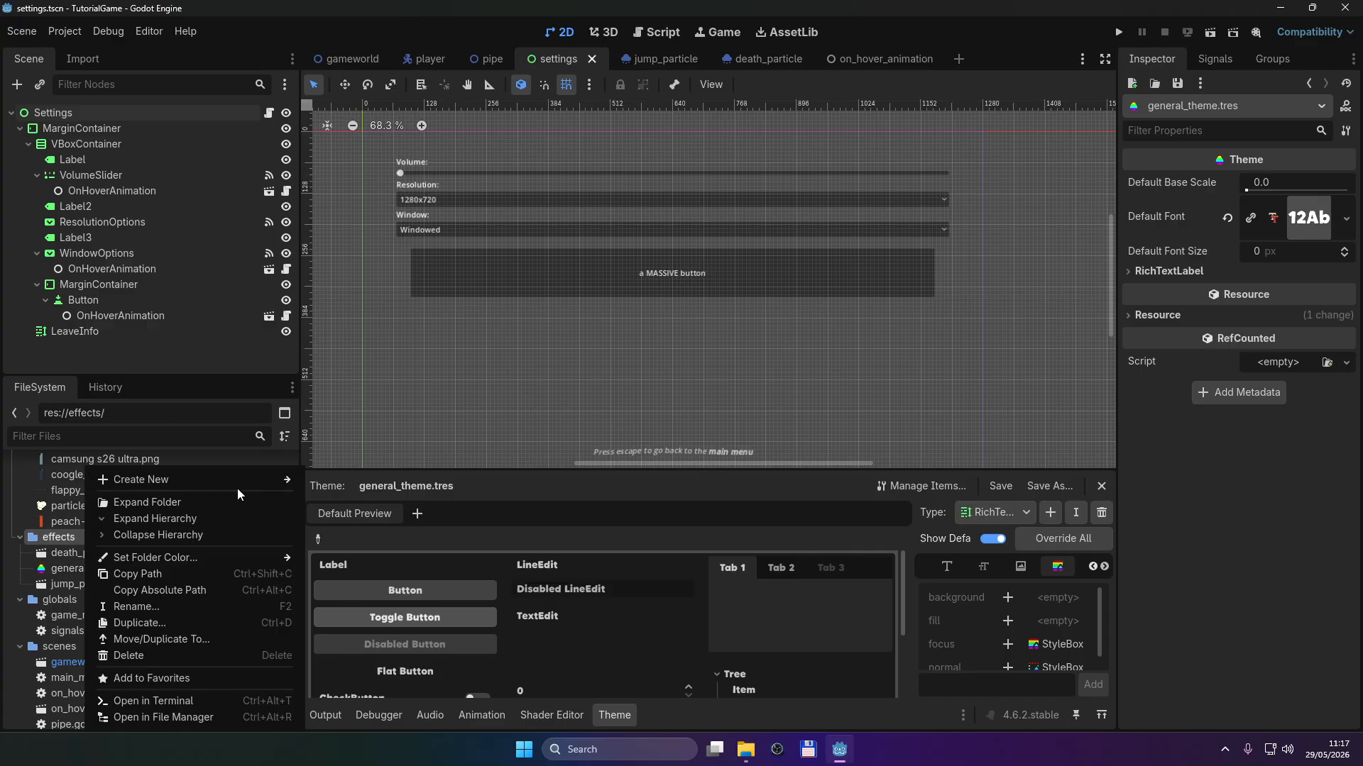
pyautogui.moveTo(237, 485)
pyautogui.click(353, 528)
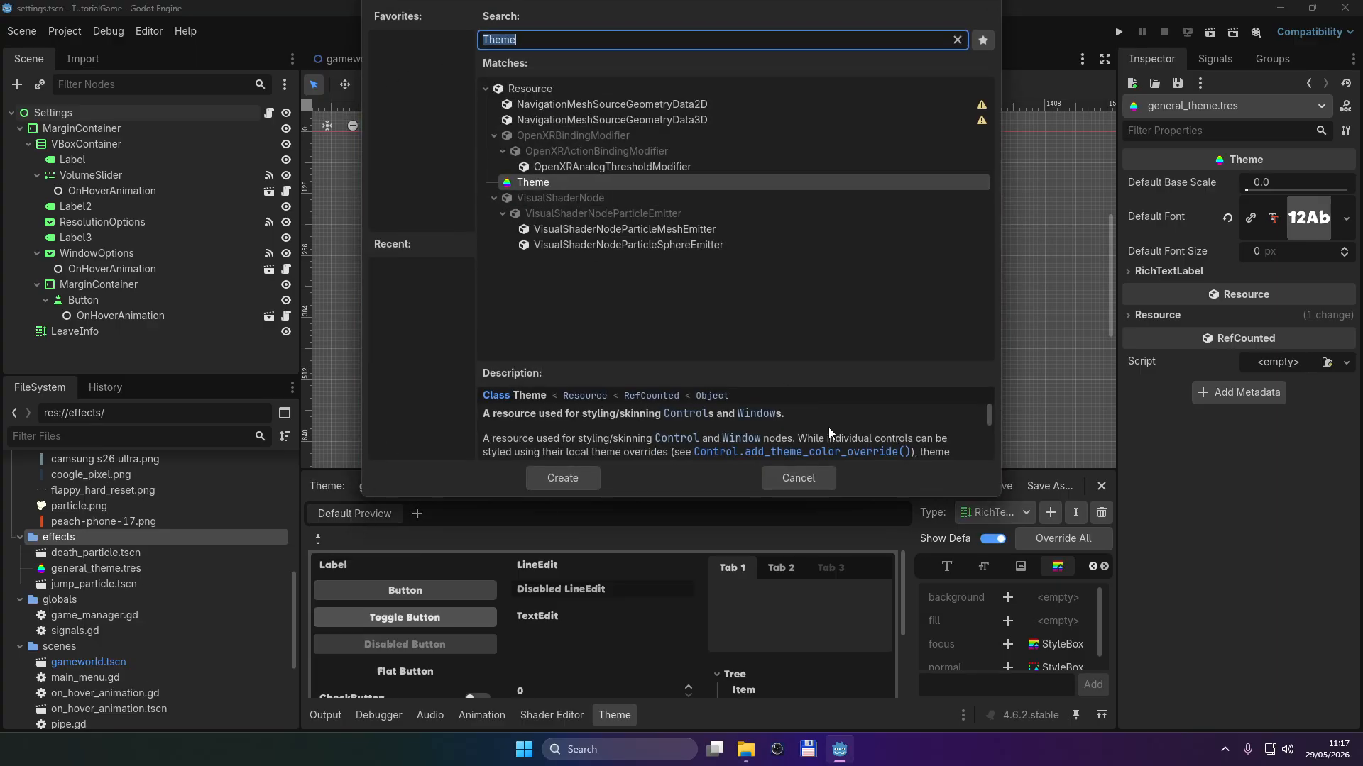
pyautogui.click(813, 479)
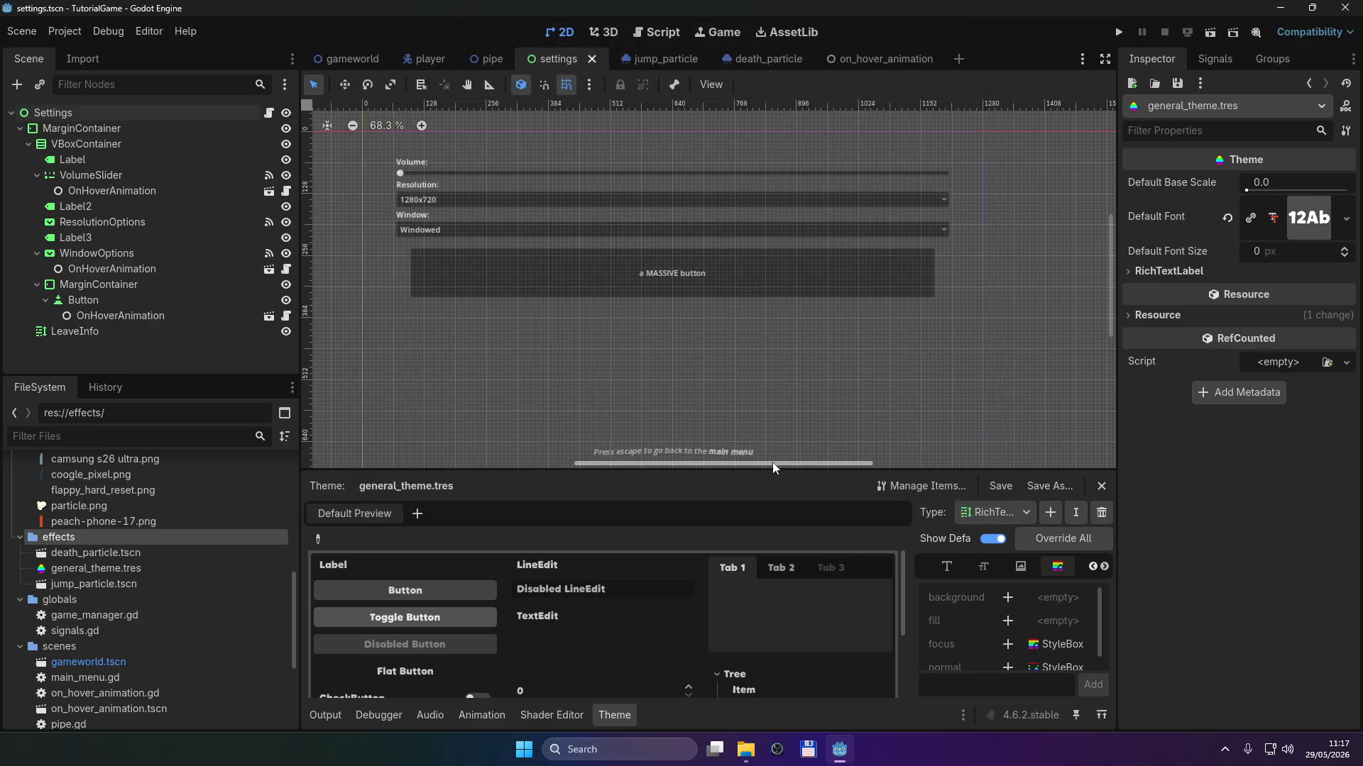
# Step: Enlarge the theme editor for general_theme.tres and try the color picker and OptionButton in its default preview
pyautogui.click(103, 566)
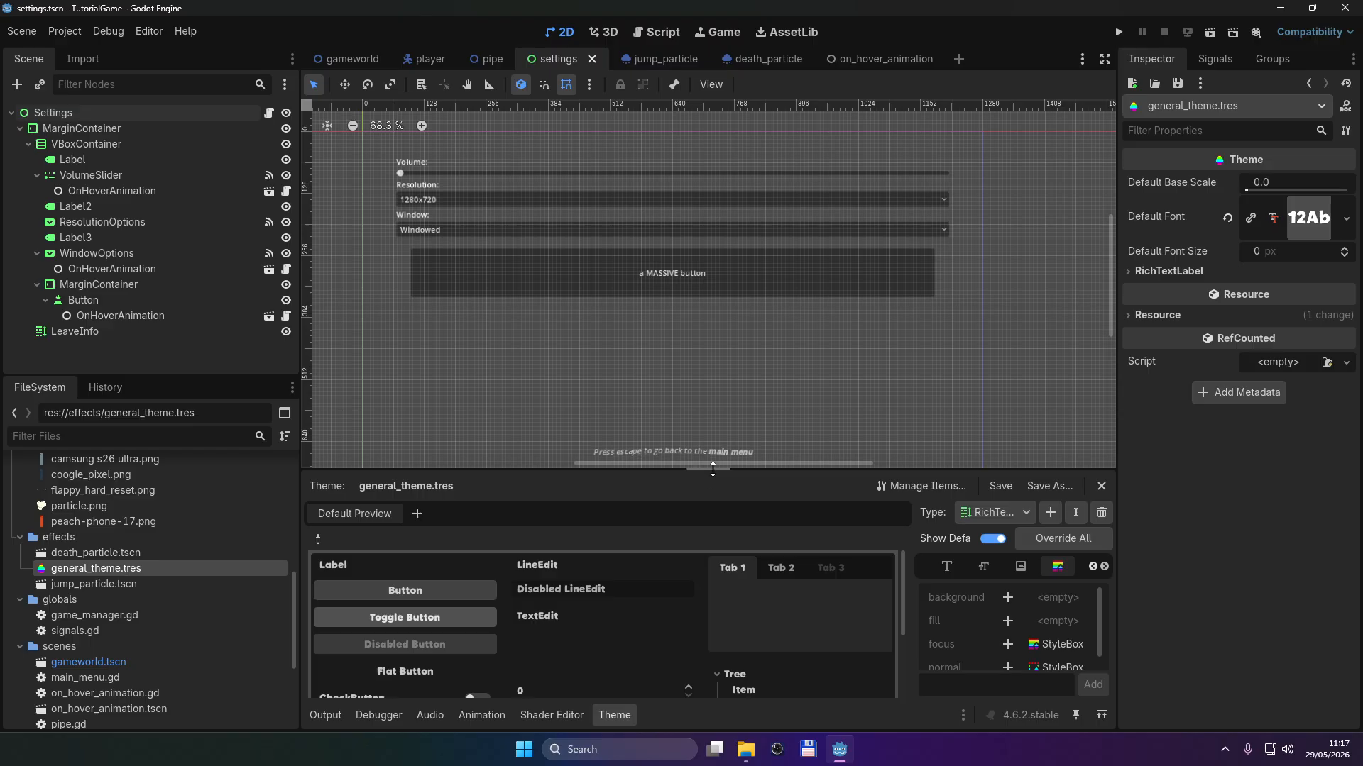
pyautogui.moveTo(713, 470); pyautogui.dragTo(698, 225)
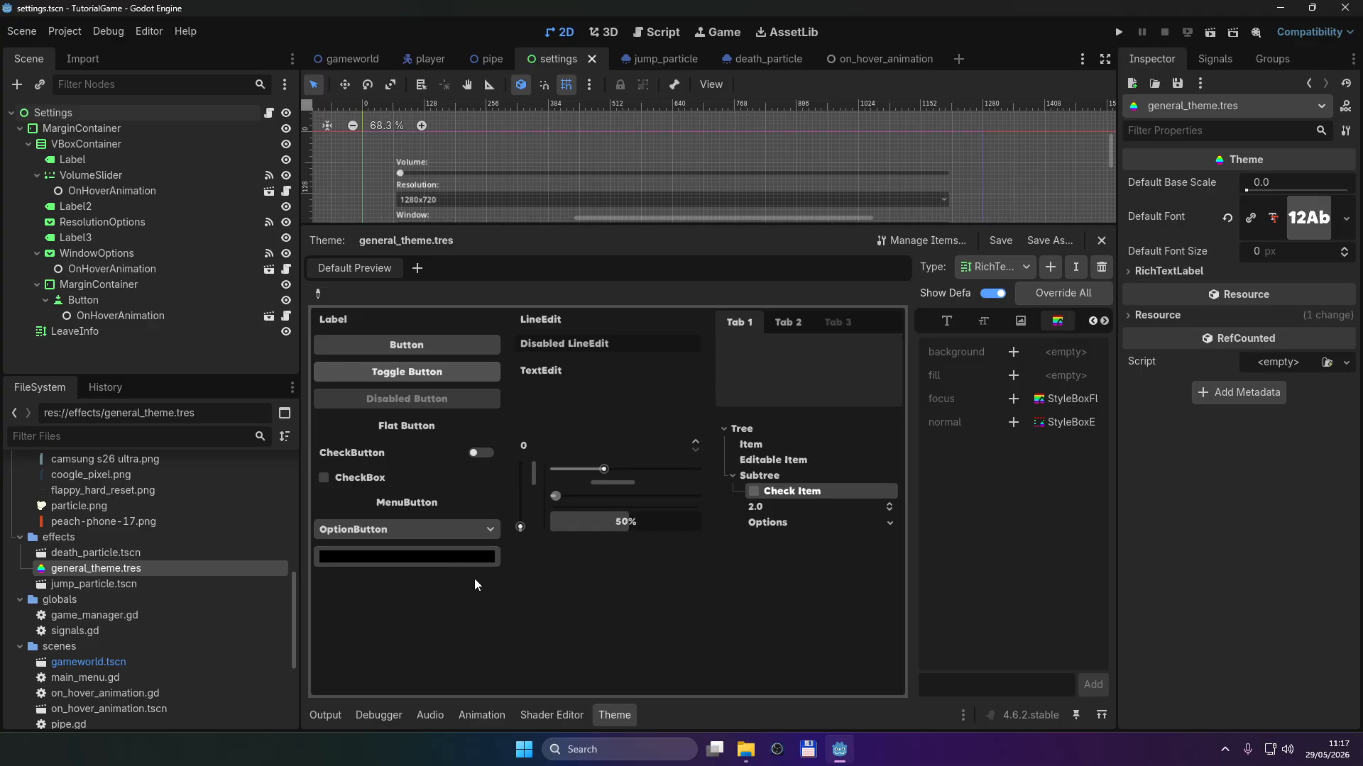
pyautogui.click(470, 561)
pyautogui.click(526, 590)
pyautogui.click(453, 530)
pyautogui.click(606, 616)
# Step: Add the Button item type to general_theme.tres
pyautogui.click(1053, 270)
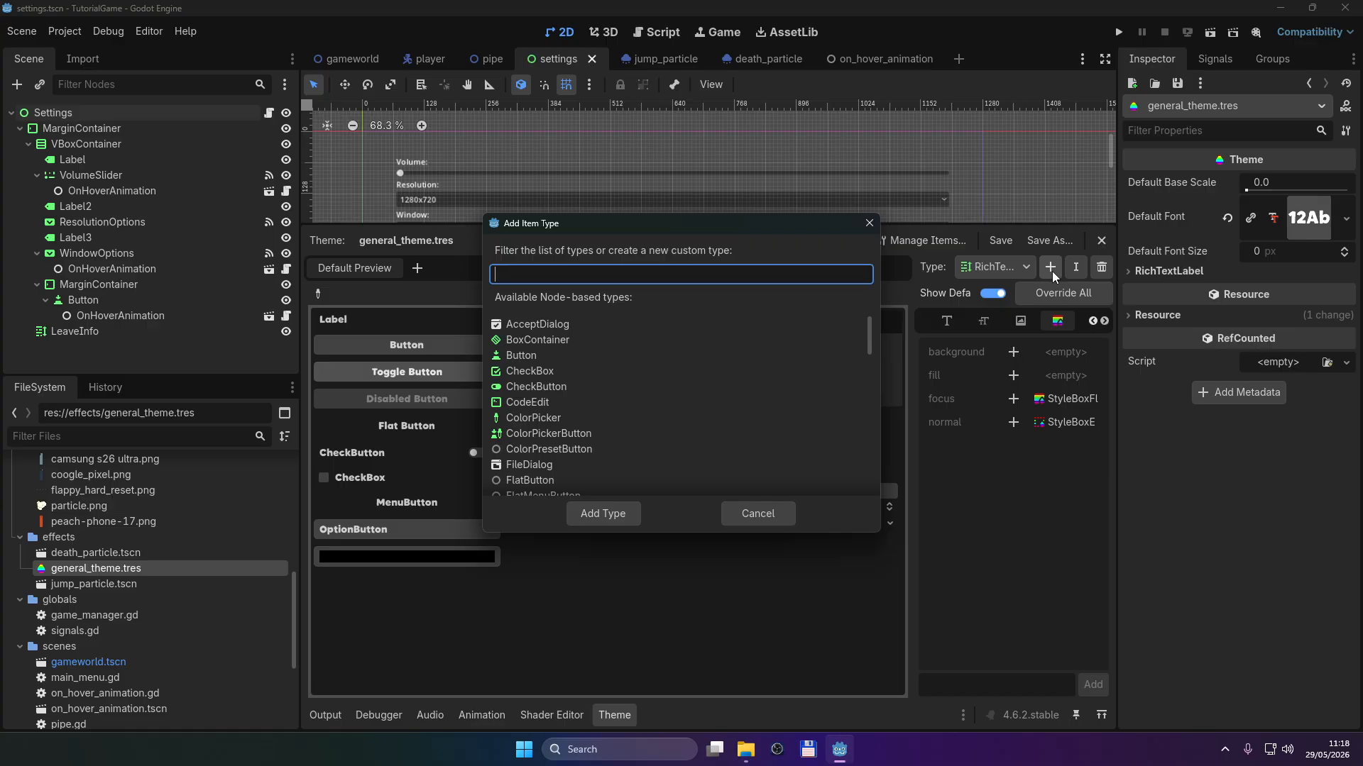
pyautogui.write('butto')
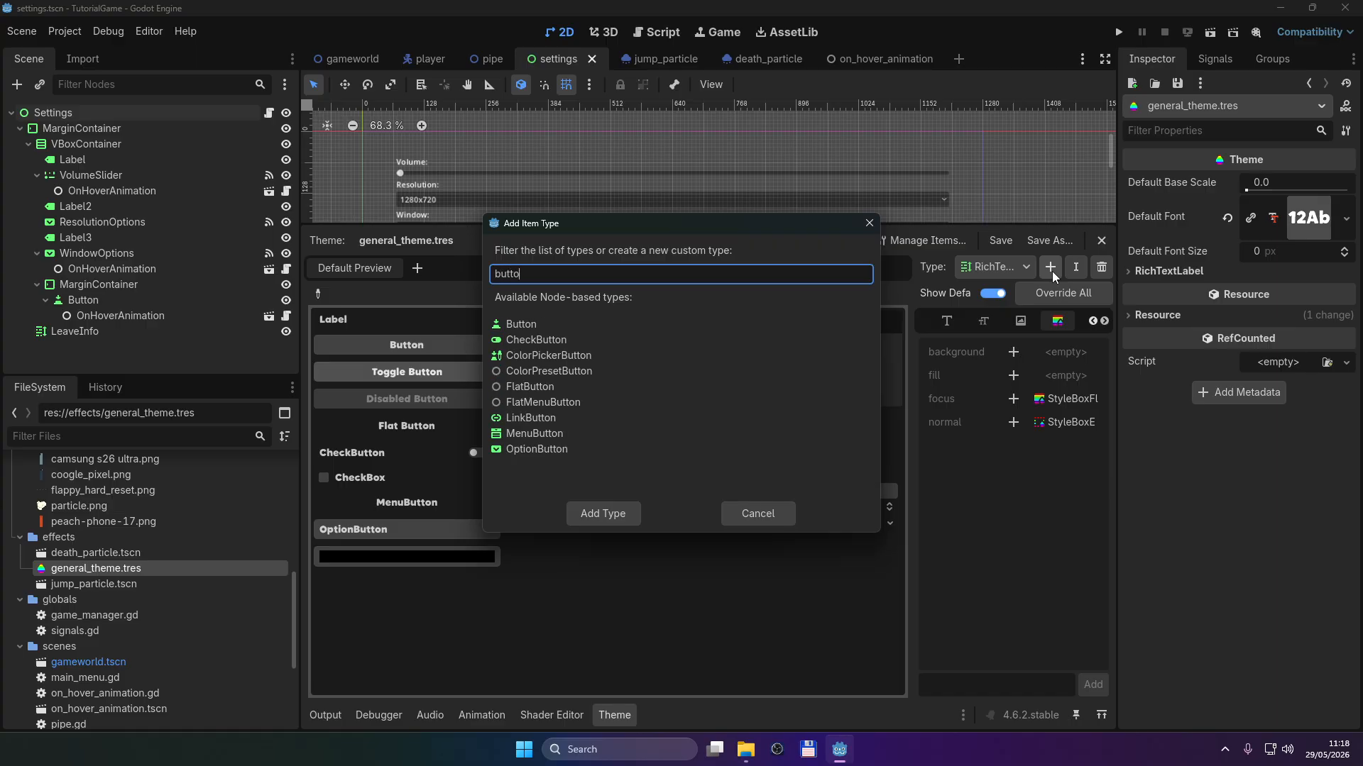
pyautogui.click(602, 321)
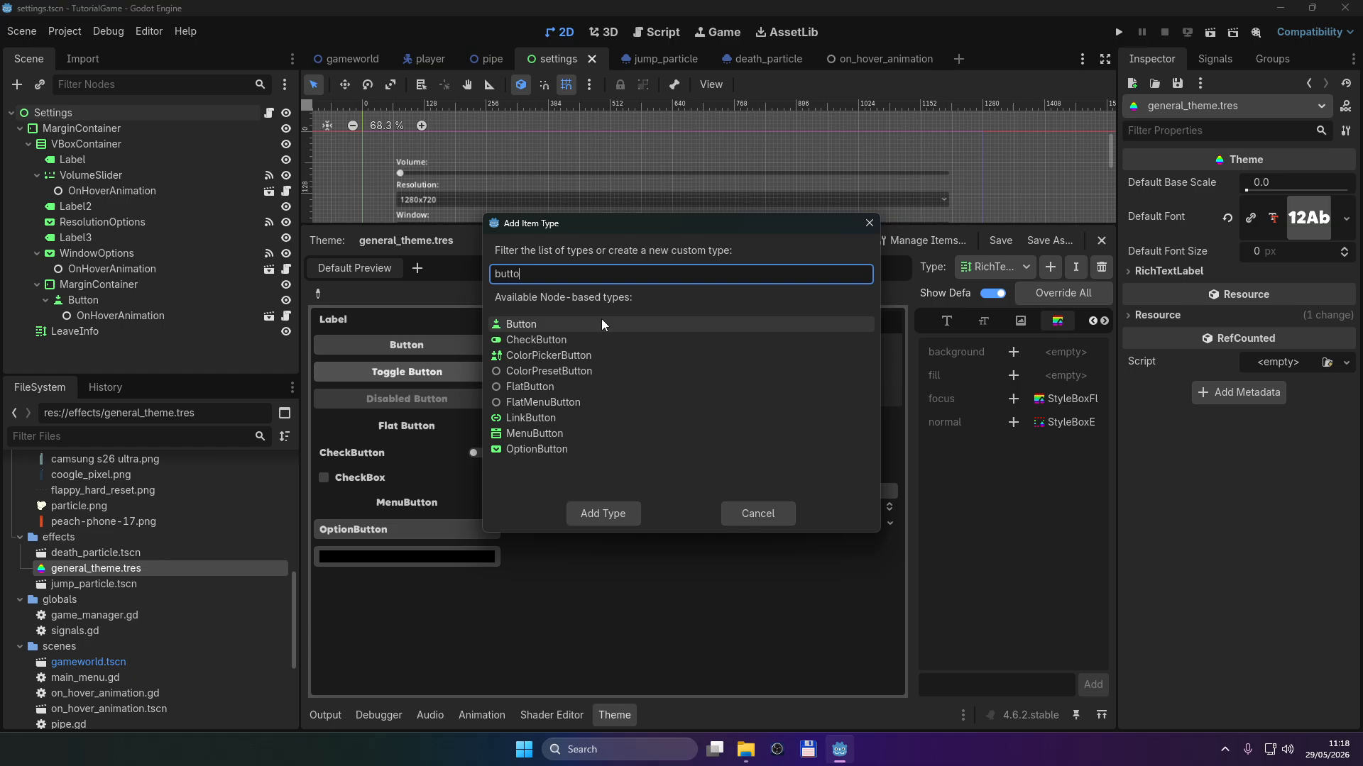
pyautogui.click(605, 513)
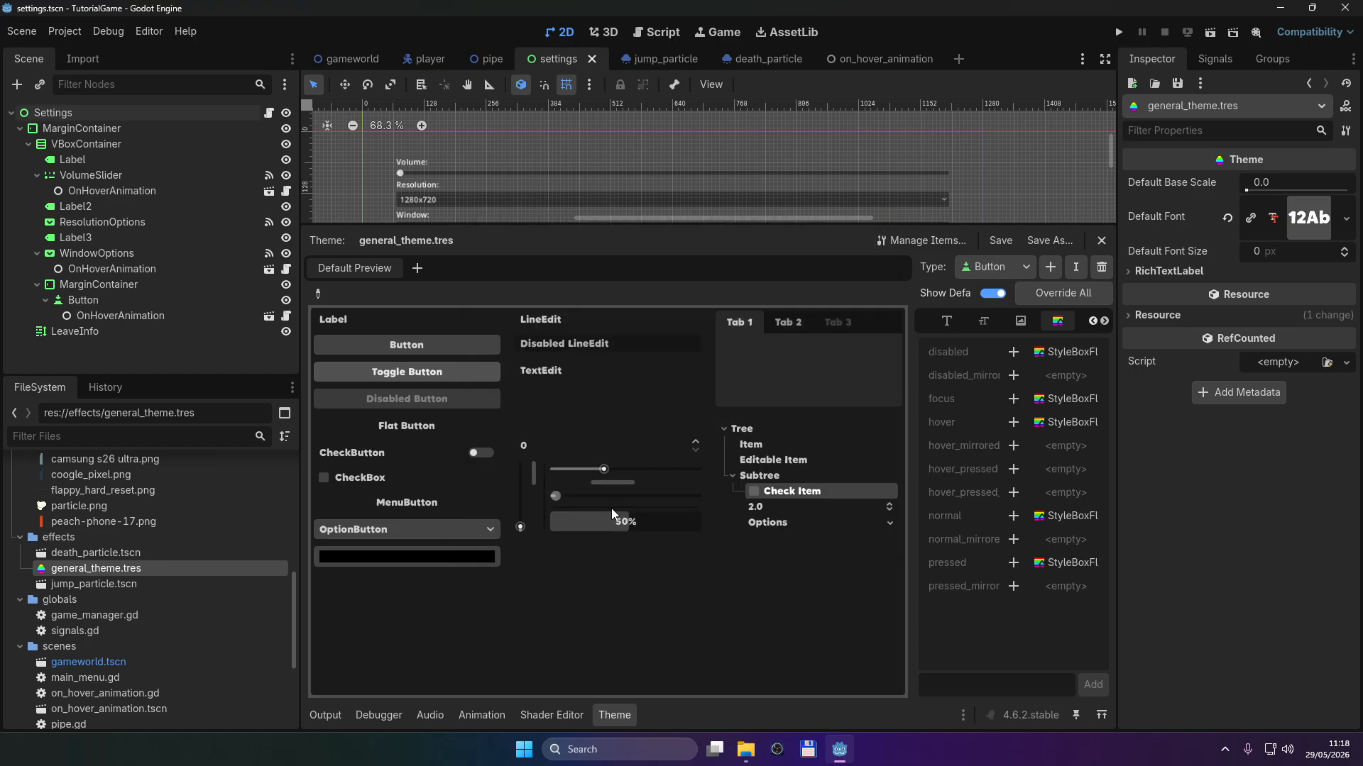
# Step: Widen the theme item list and review the Button type's font, icon, constant and color items
pyautogui.click(1090, 323)
pyautogui.click(1090, 324)
pyautogui.moveTo(920, 454); pyautogui.dragTo(843, 484)
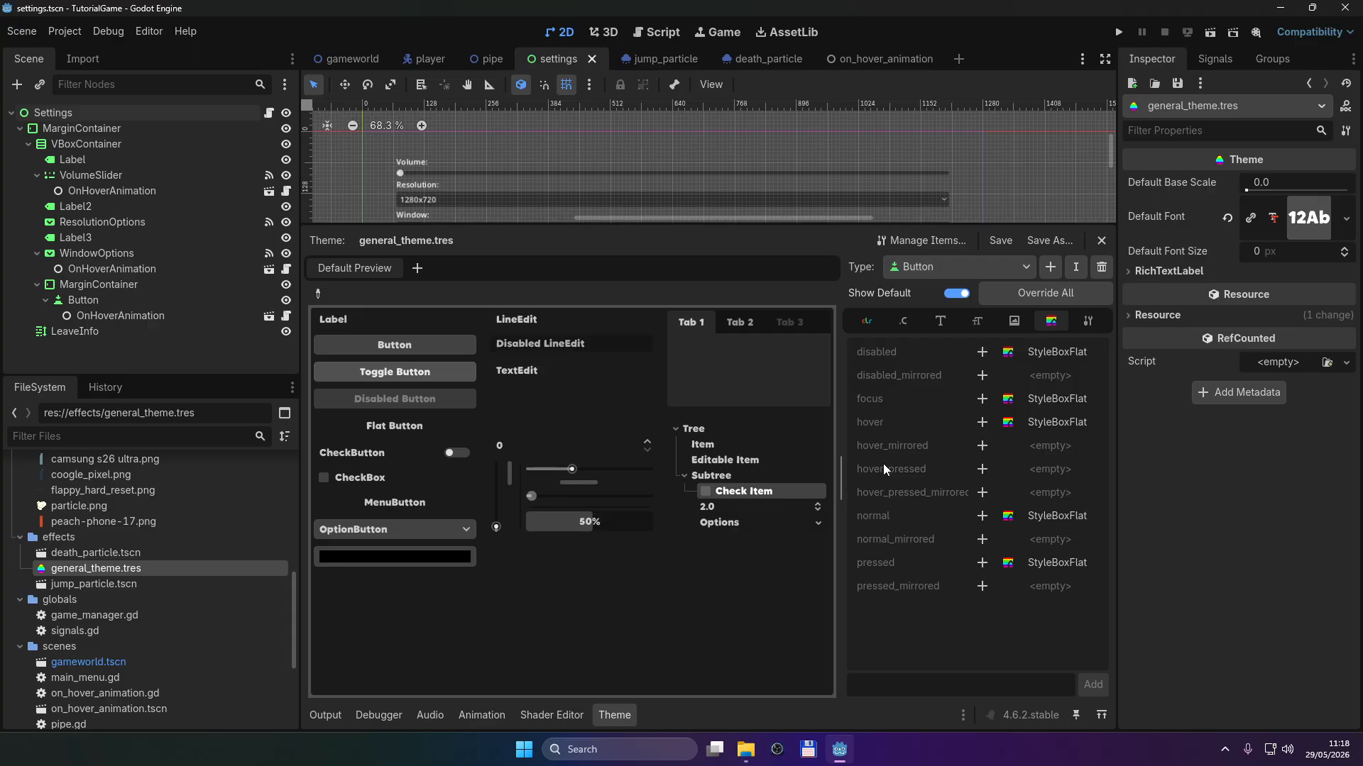
pyautogui.click(1071, 327)
pyautogui.click(1059, 327)
pyautogui.click(946, 321)
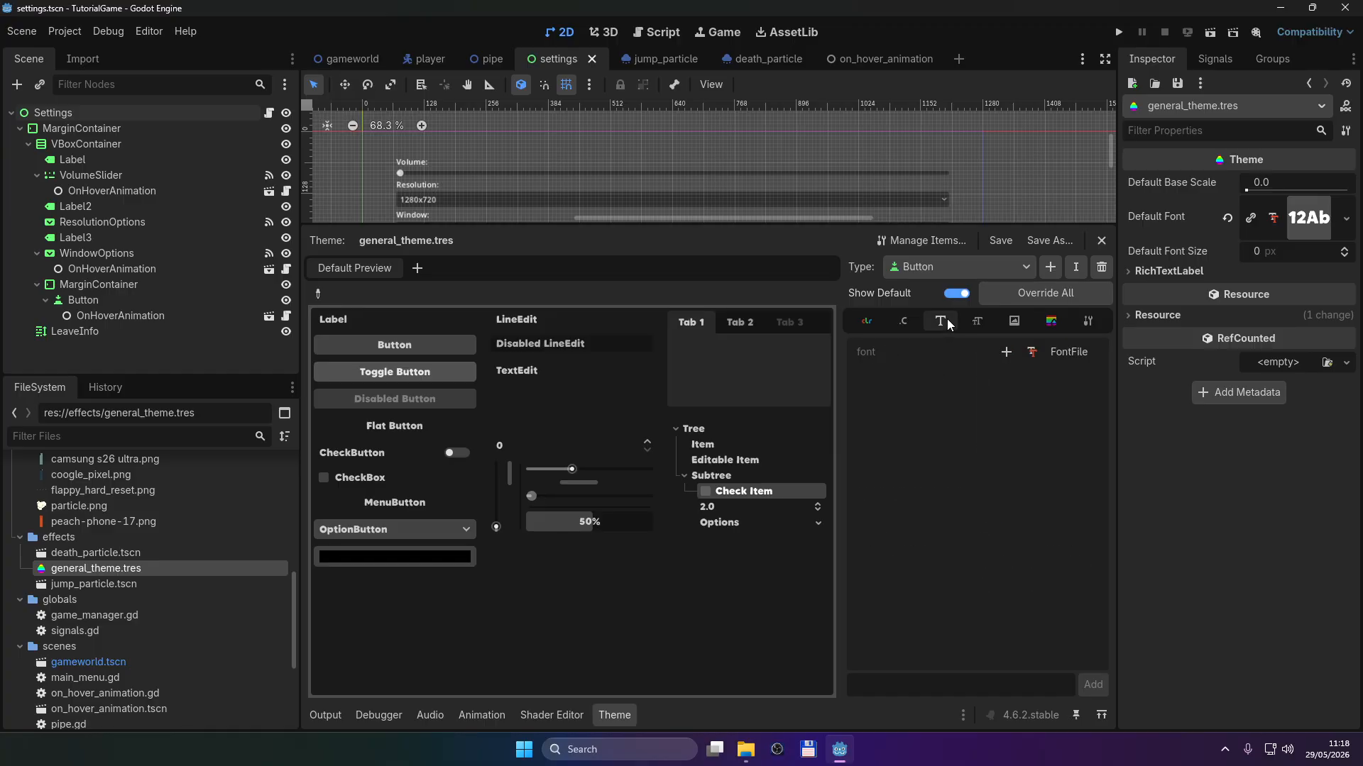
pyautogui.click(1014, 321)
pyautogui.click(901, 322)
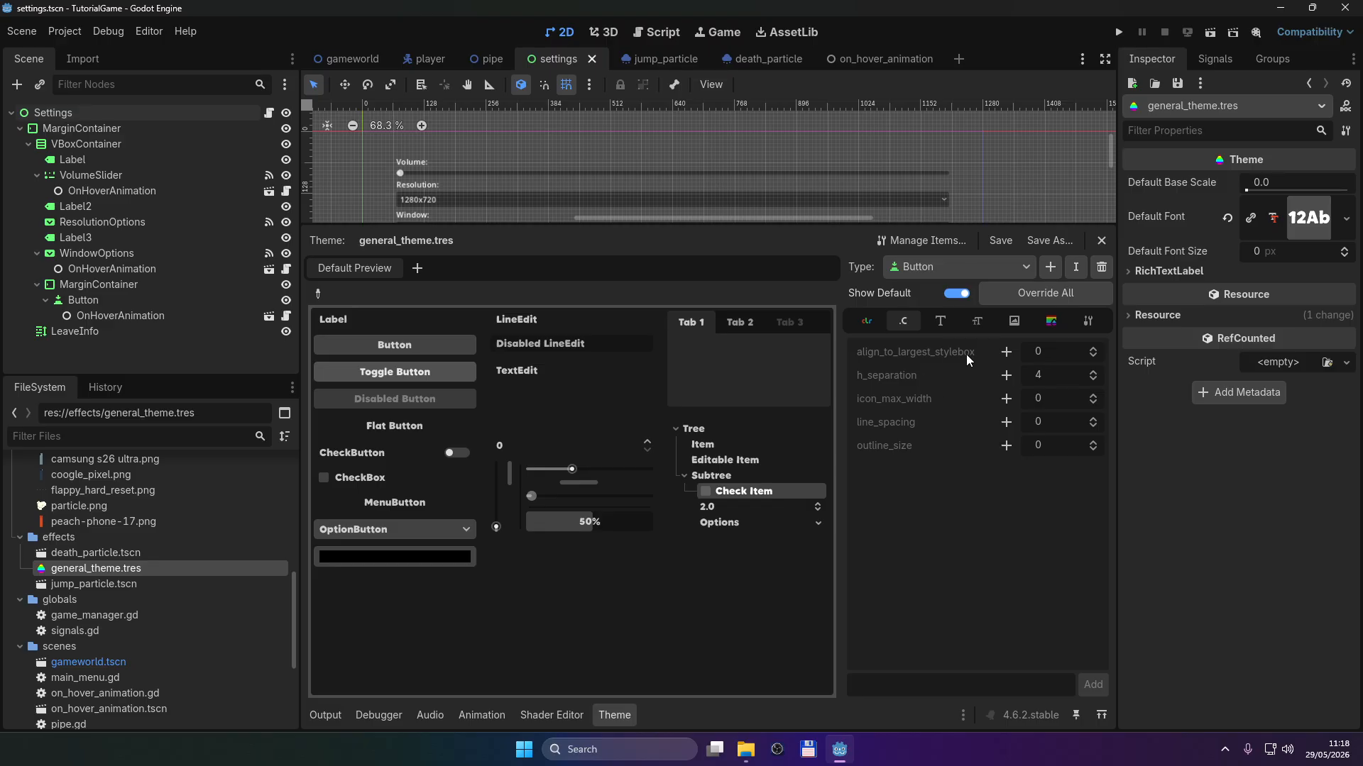
pyautogui.click(870, 321)
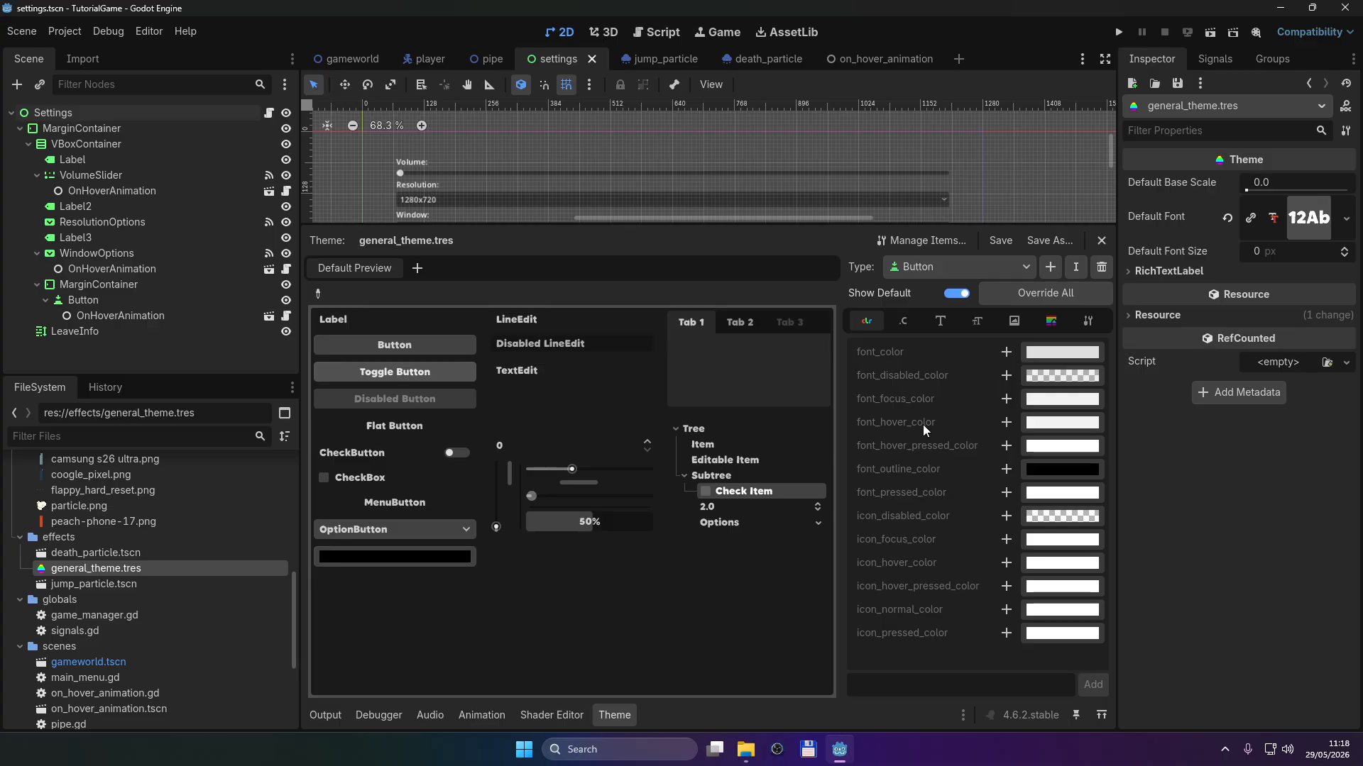
# Step: Override the Button type's normal, hover and pressed style boxes in the theme
pyautogui.click(1058, 321)
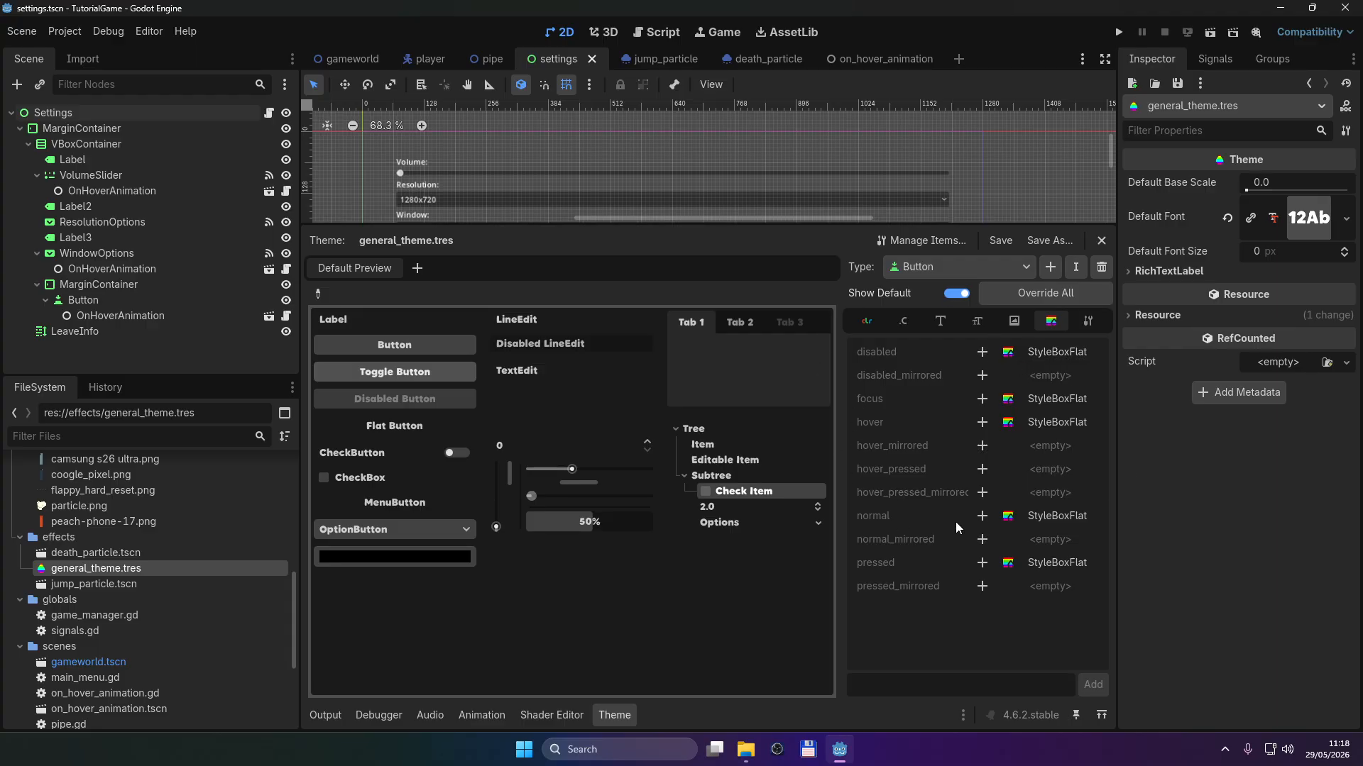
pyautogui.click(981, 516)
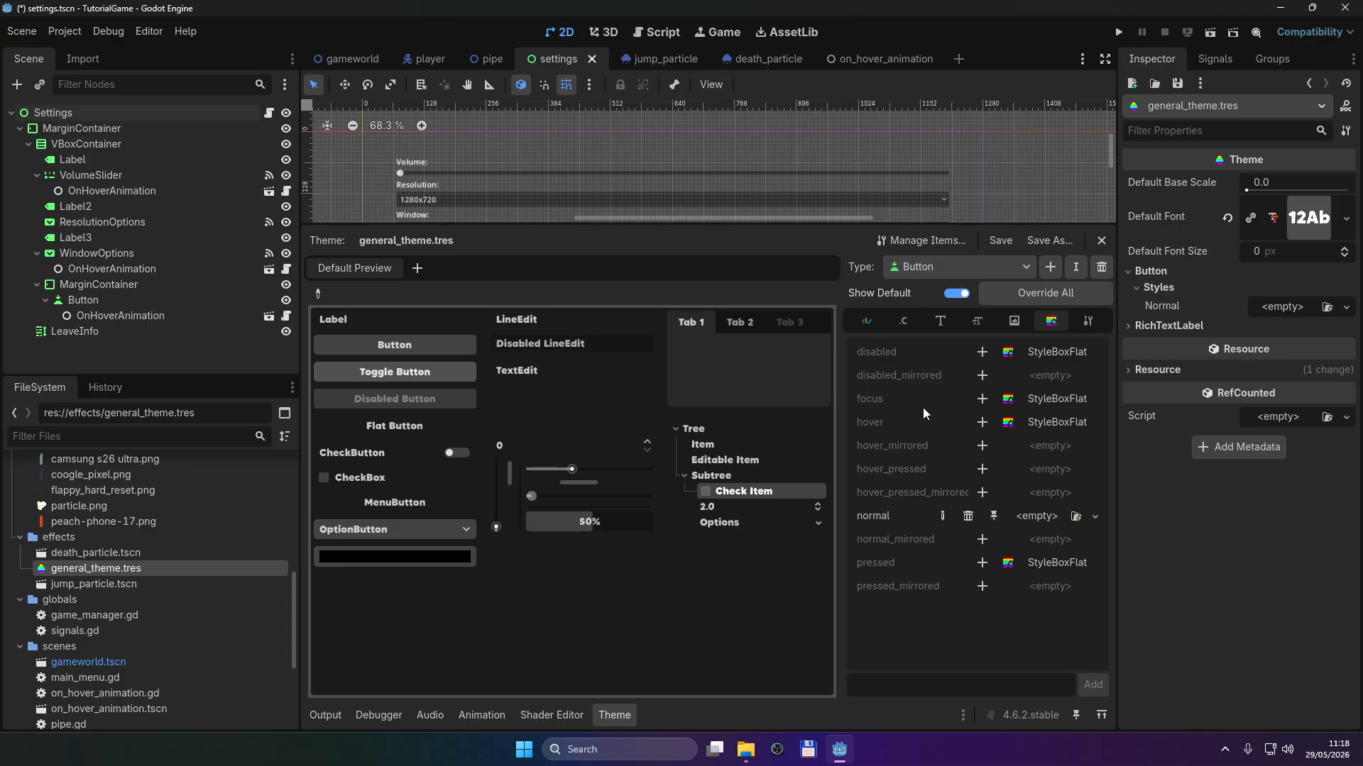
pyautogui.click(982, 423)
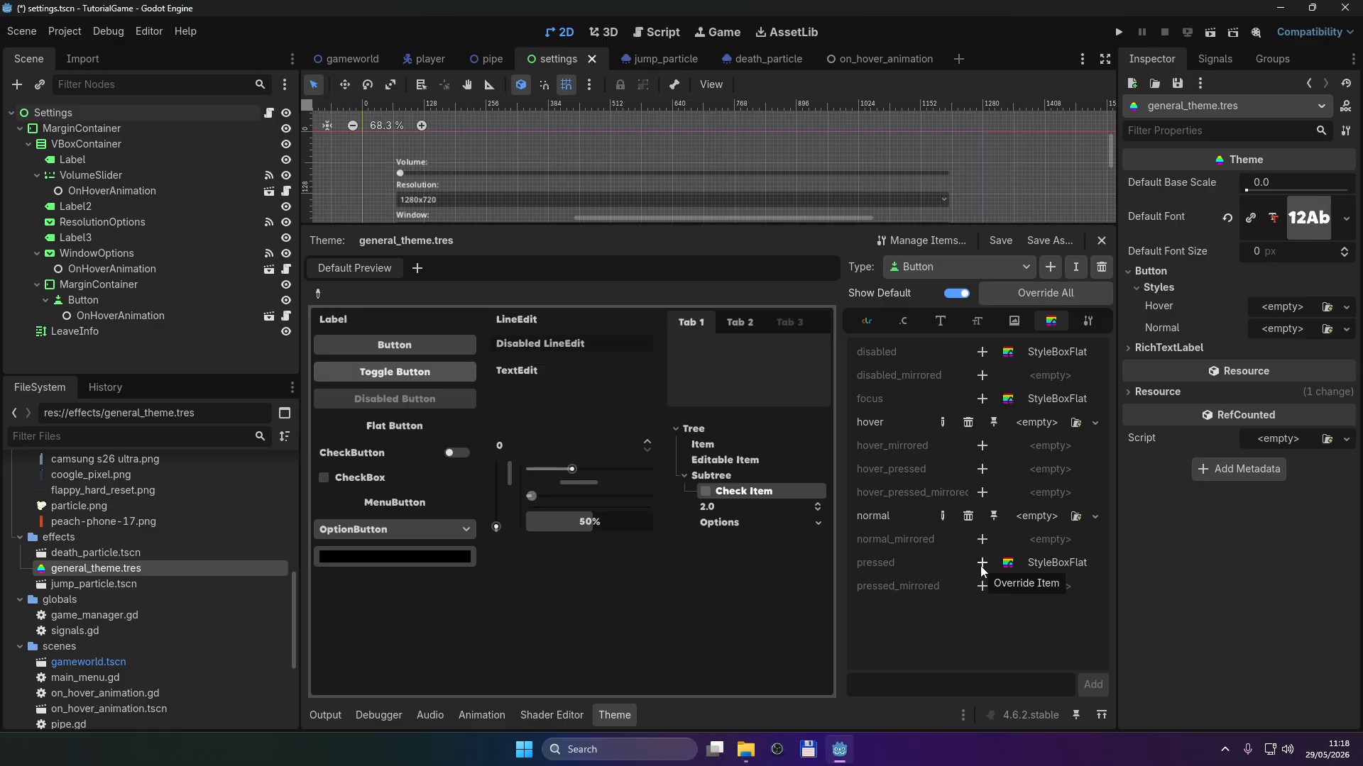
pyautogui.moveTo(910, 465)
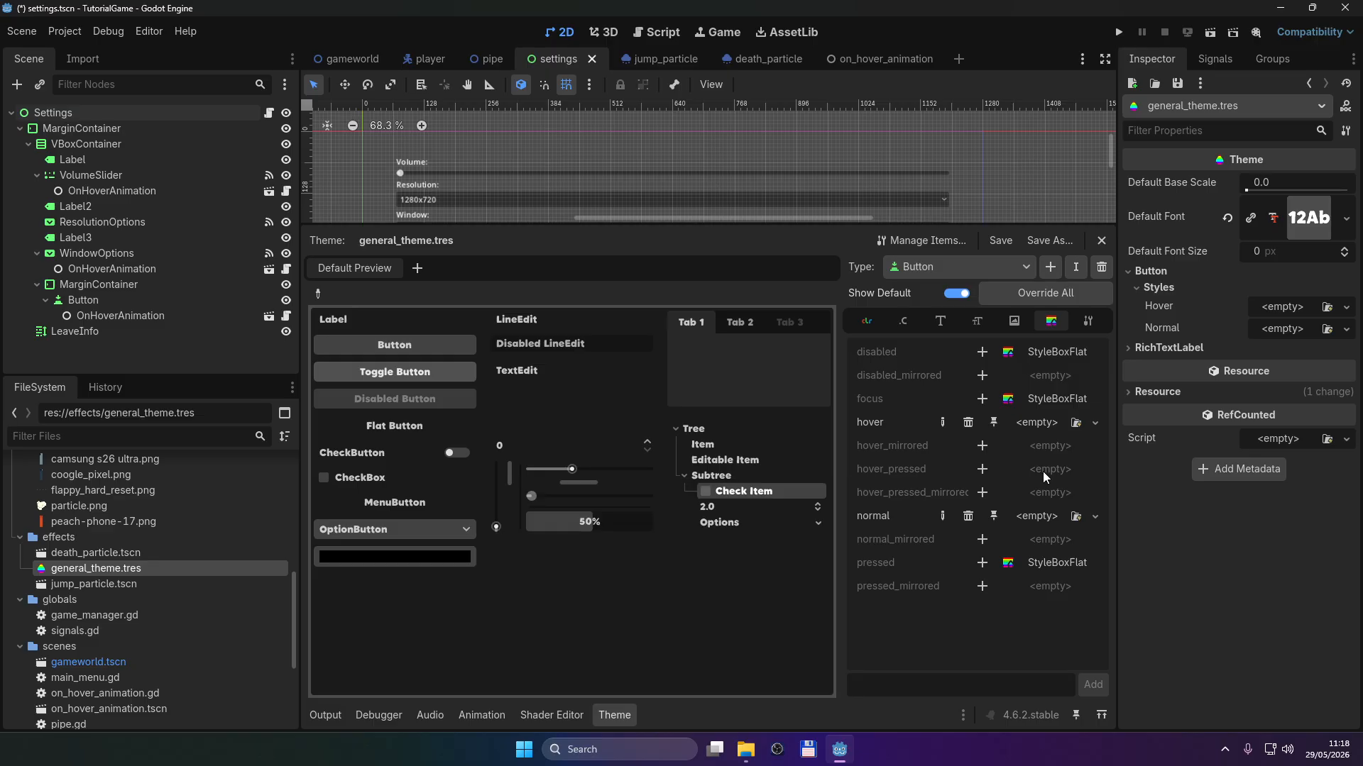
pyautogui.click(982, 563)
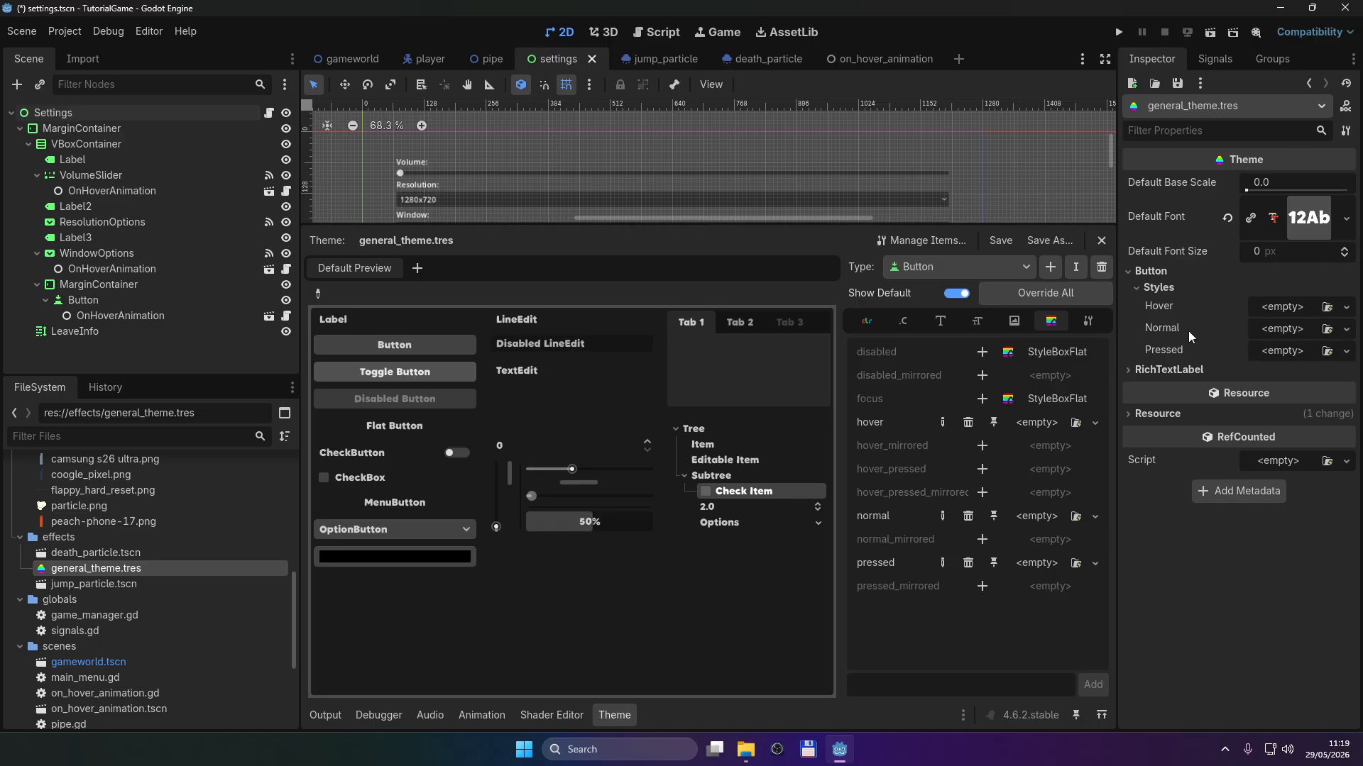
# Step: Try a new StyleBoxFlat as the Button's hover style, view its properties, and undo the assignment
pyautogui.click(1313, 310)
pyautogui.click(1318, 328)
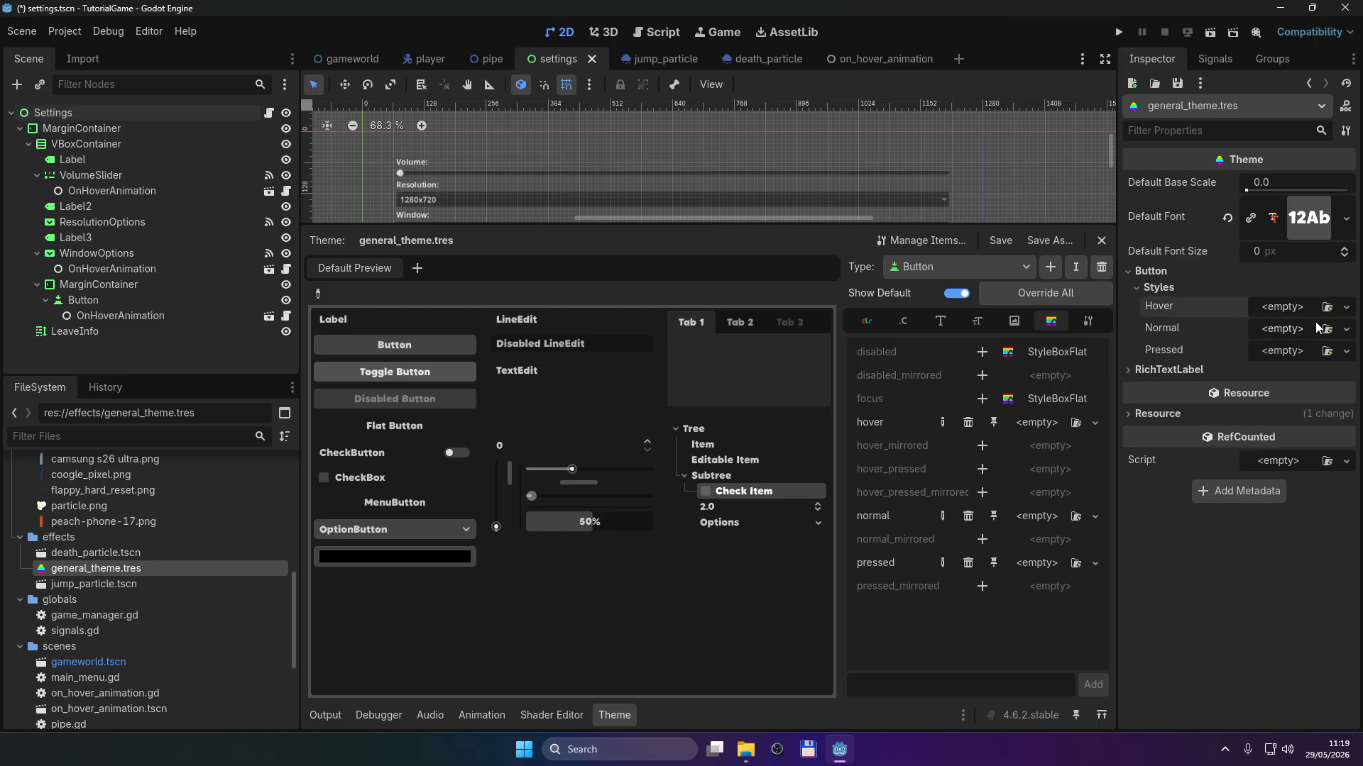
pyautogui.click(1346, 308)
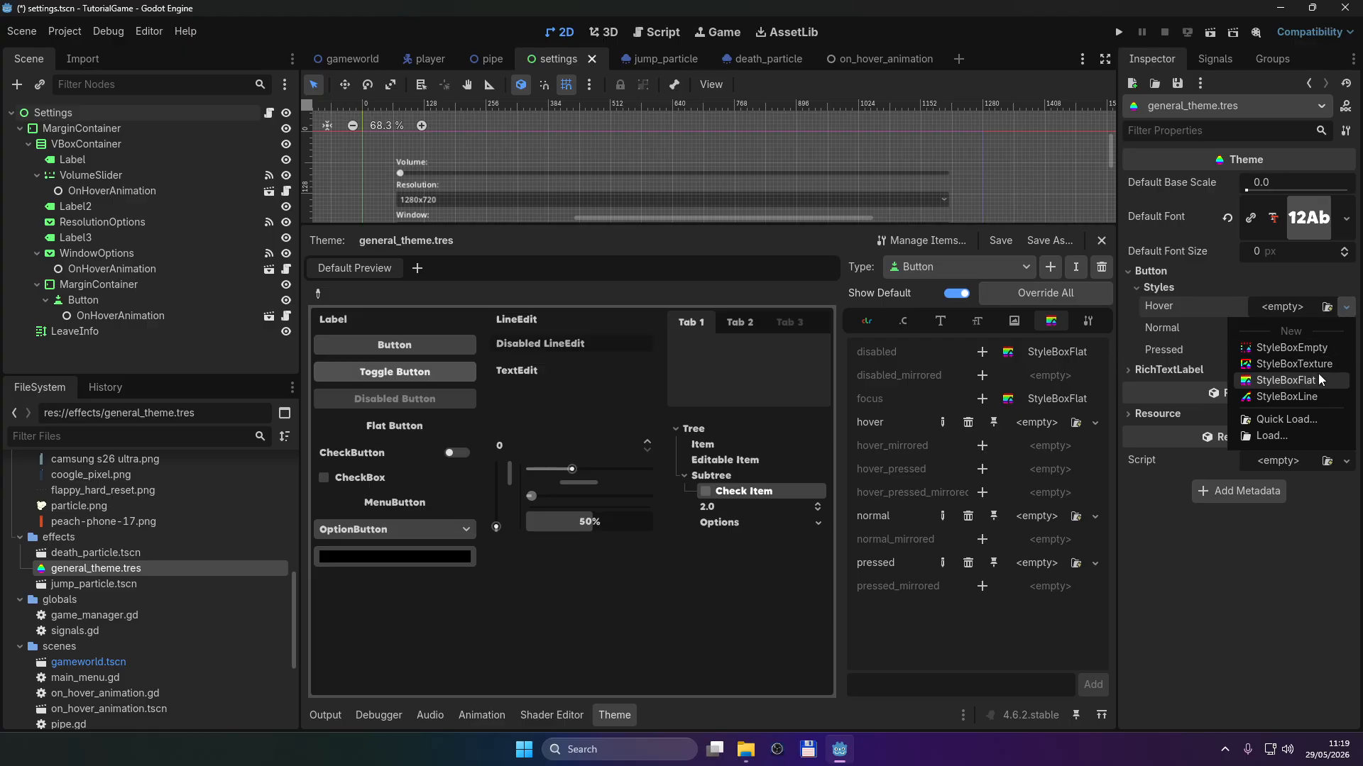
pyautogui.click(1318, 376)
pyautogui.click(1309, 308)
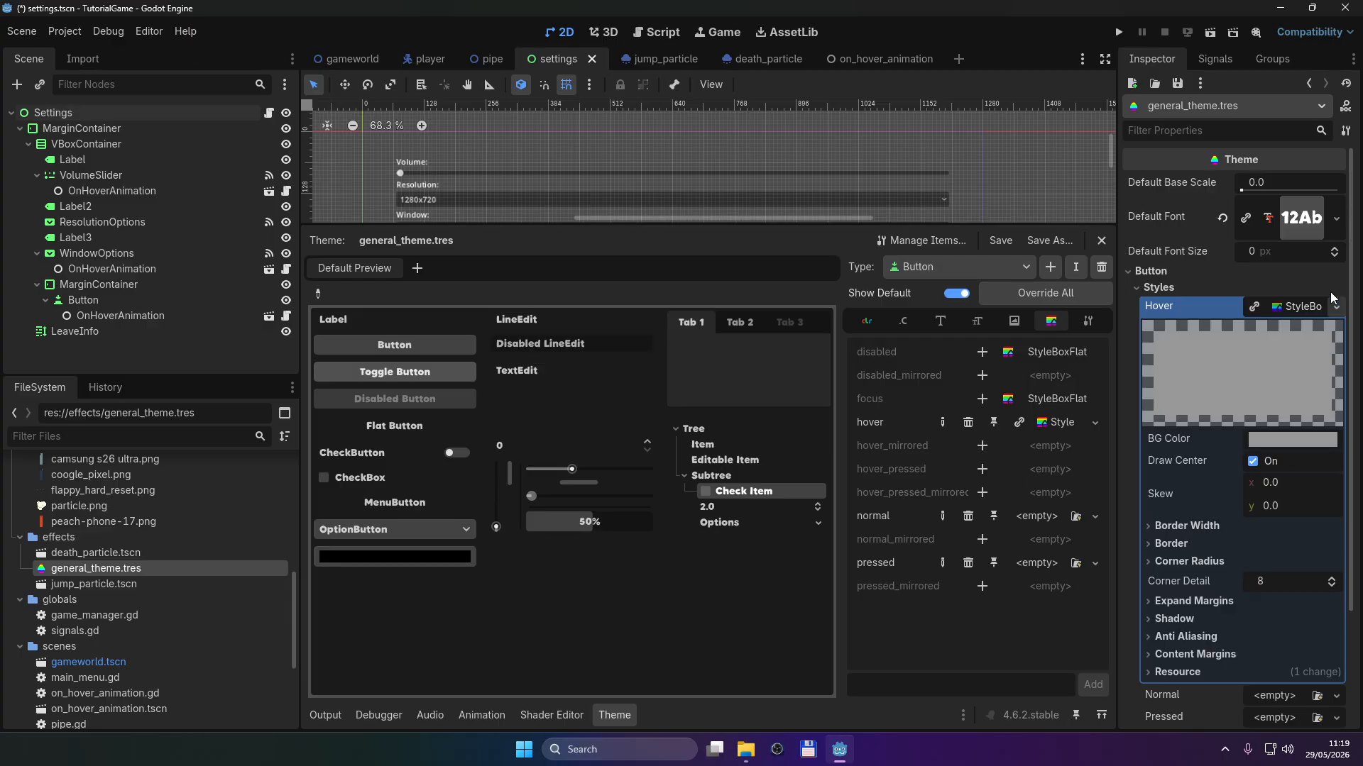
pyautogui.hotkey('ctrl', 'z')
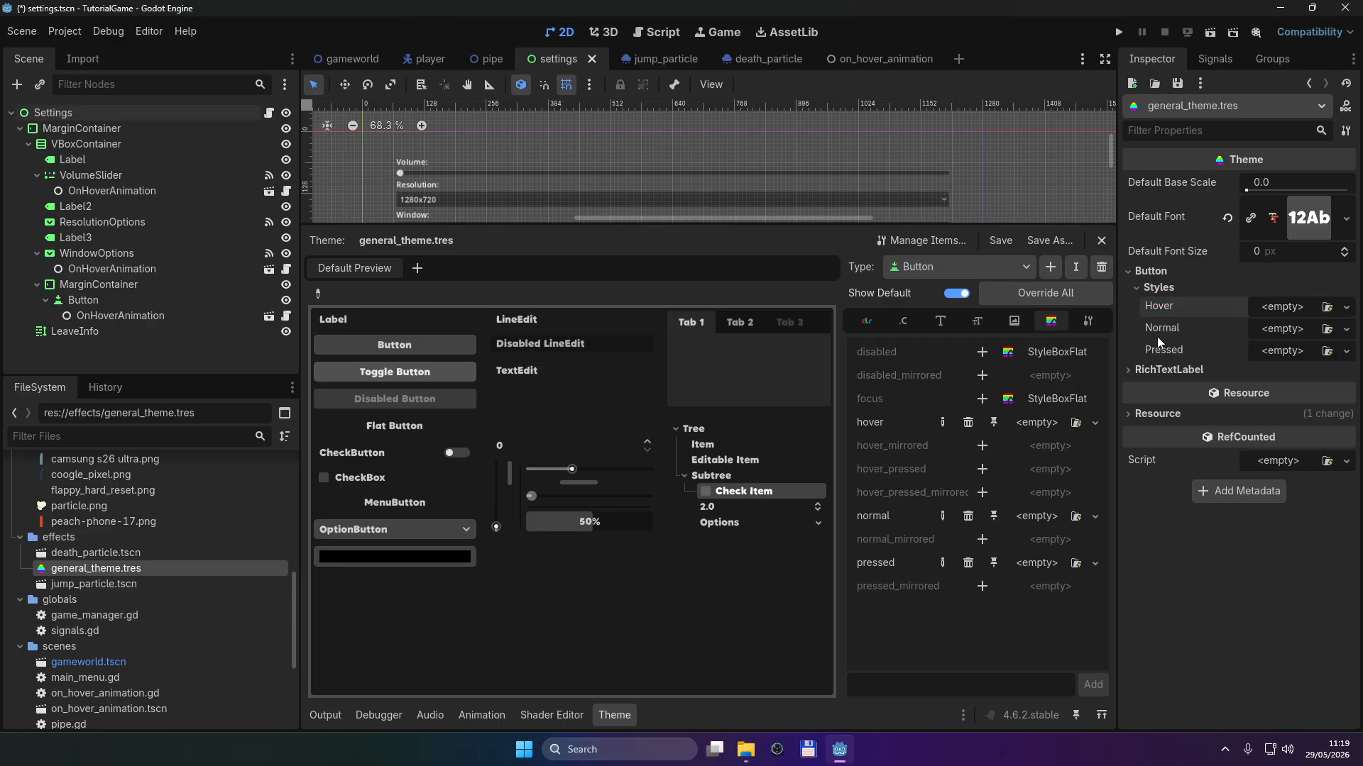
# Step: Browse the button textures in the Green Default folder of kenney_ui-pack, with the Blue folder collapsed
pyautogui.scroll(10, 203, 528)
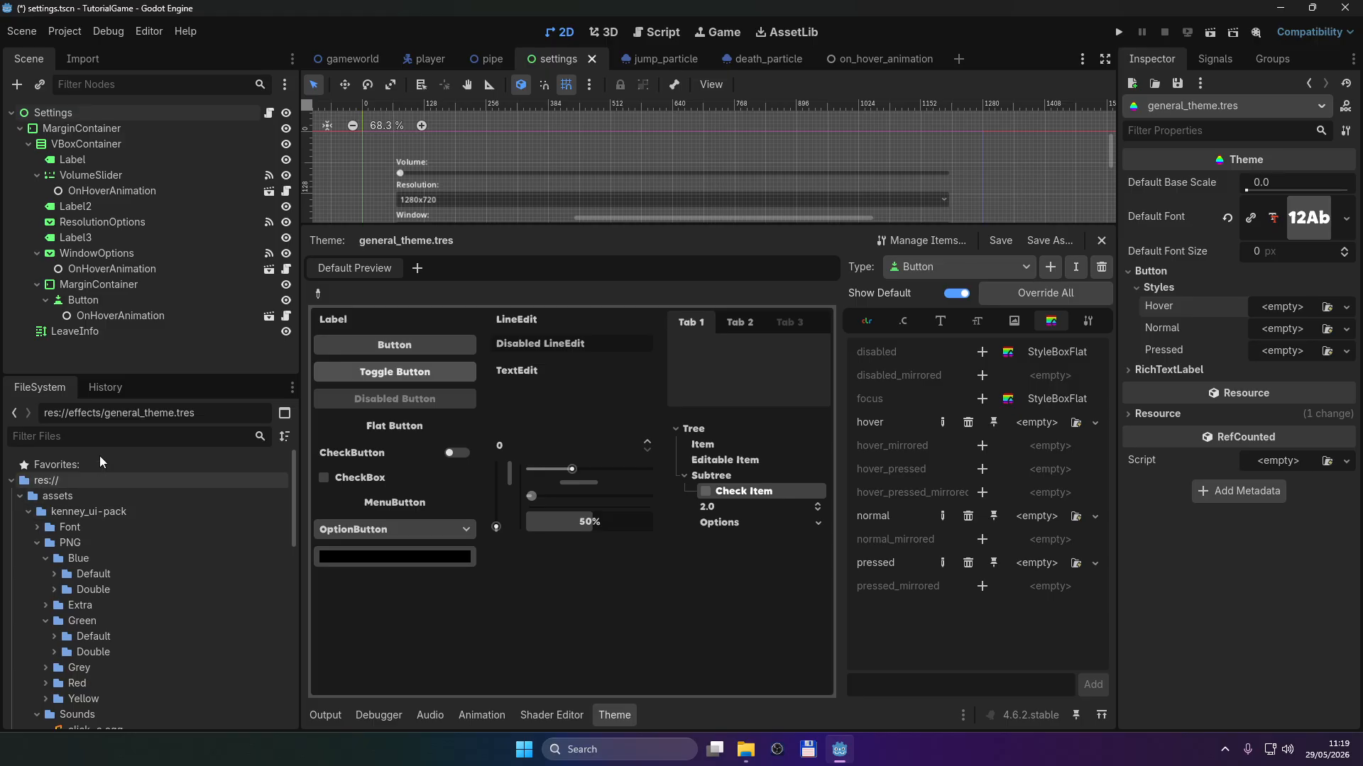
pyautogui.scroll(-1, 135, 538)
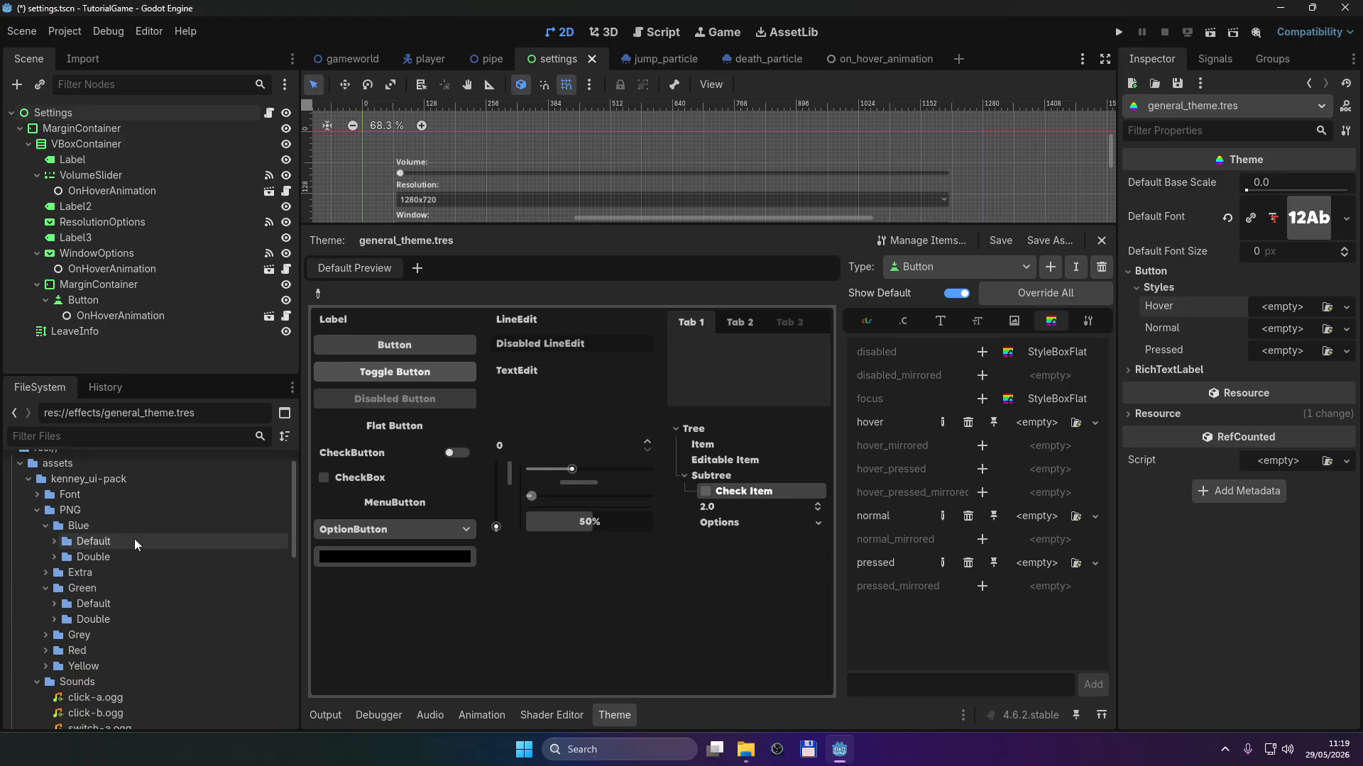
pyautogui.click(41, 525)
pyautogui.click(53, 573)
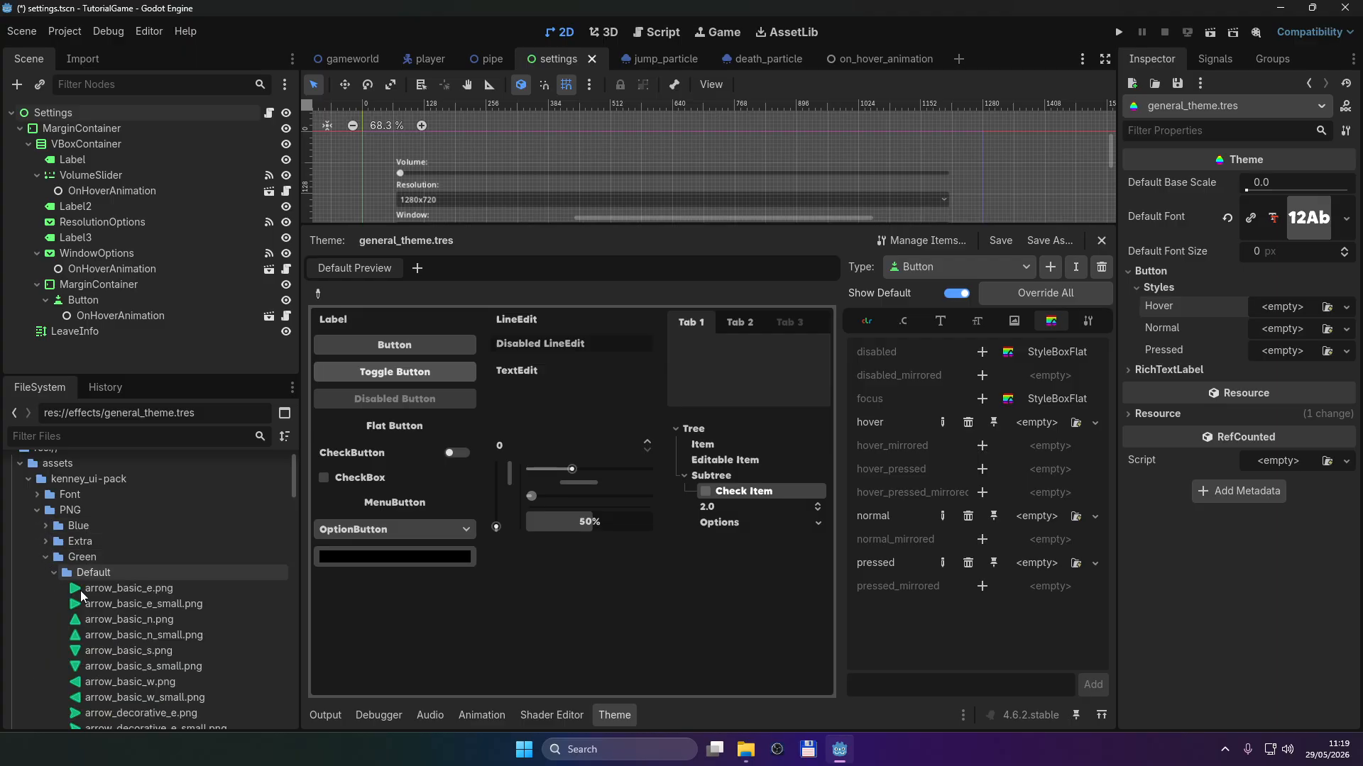
pyautogui.scroll(-4, 142, 575)
pyautogui.scroll(-4, 170, 554)
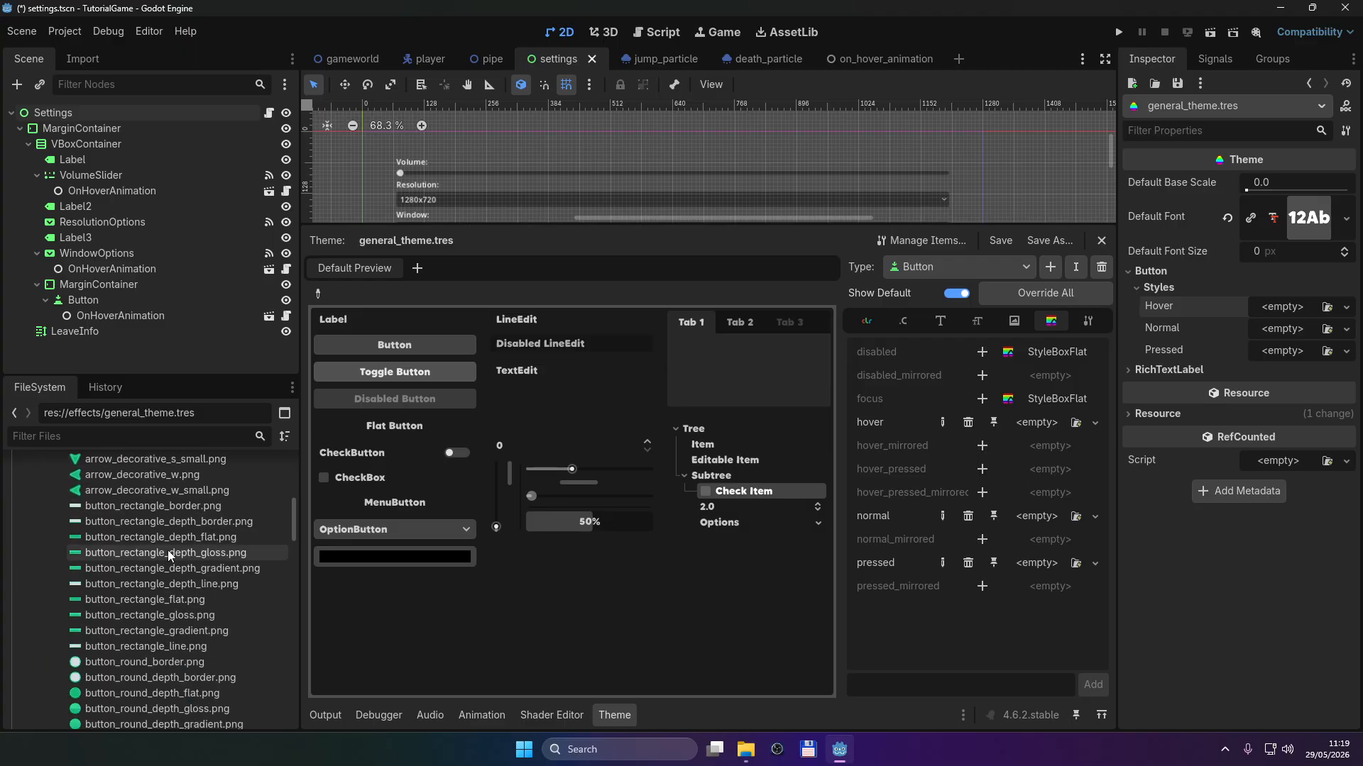
pyautogui.scroll(-10, 173, 537)
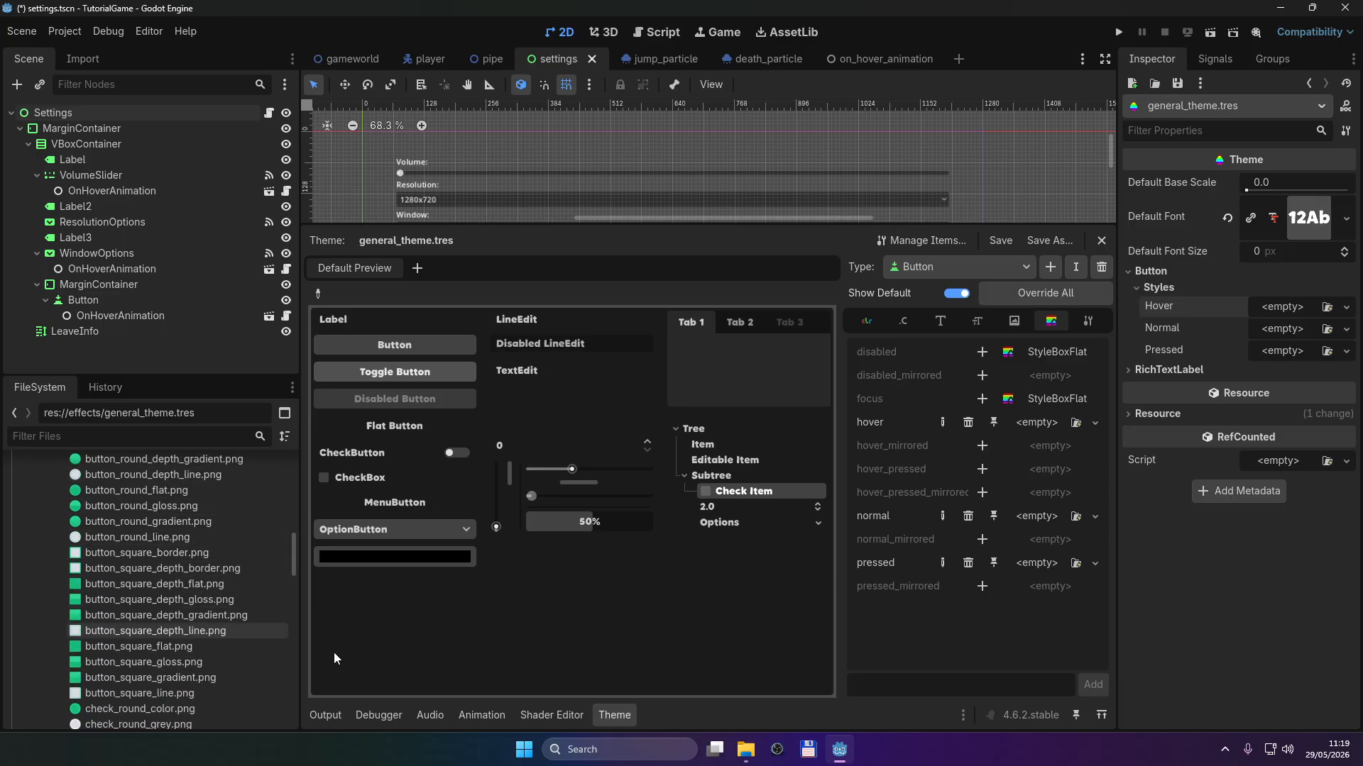
# Step: Assign a new StyleBoxTexture to the Button type's normal style
pyautogui.click(1286, 309)
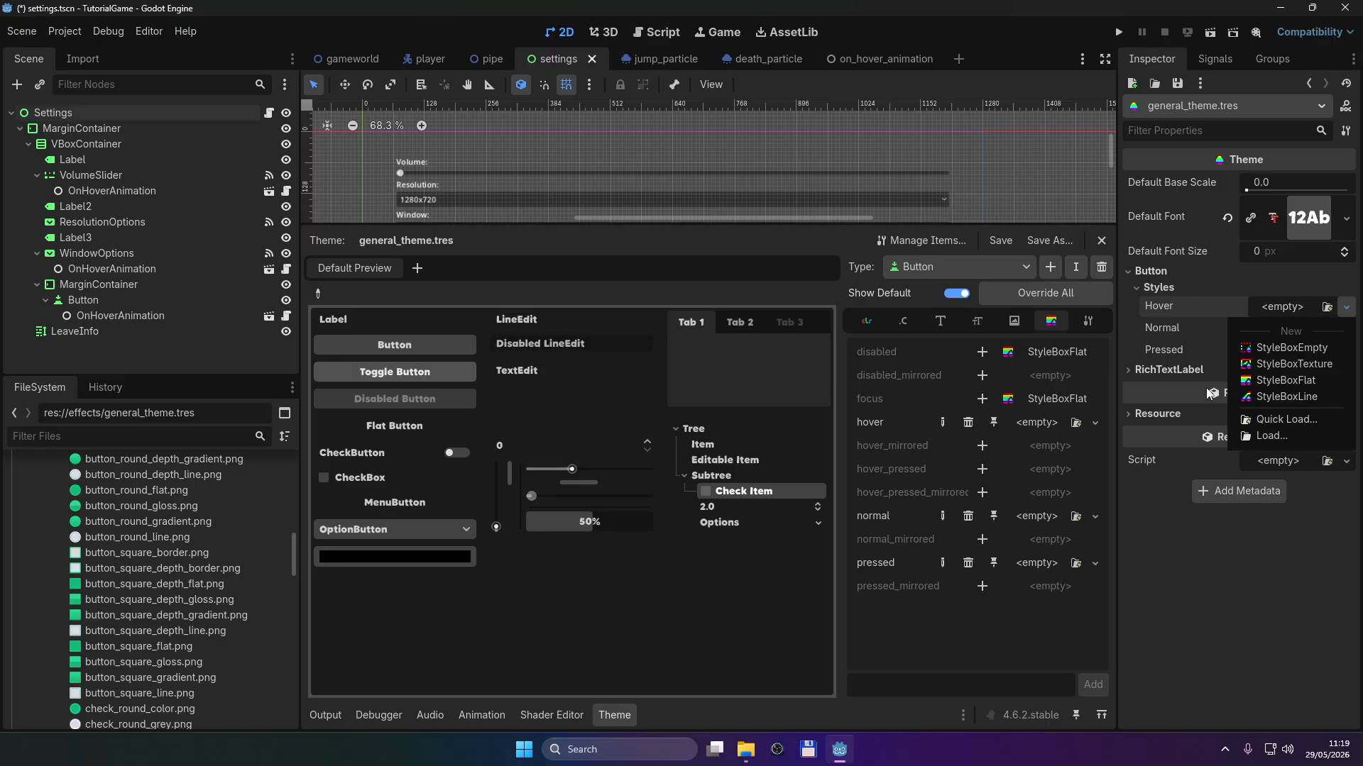
pyautogui.click(1237, 373)
pyautogui.click(1284, 329)
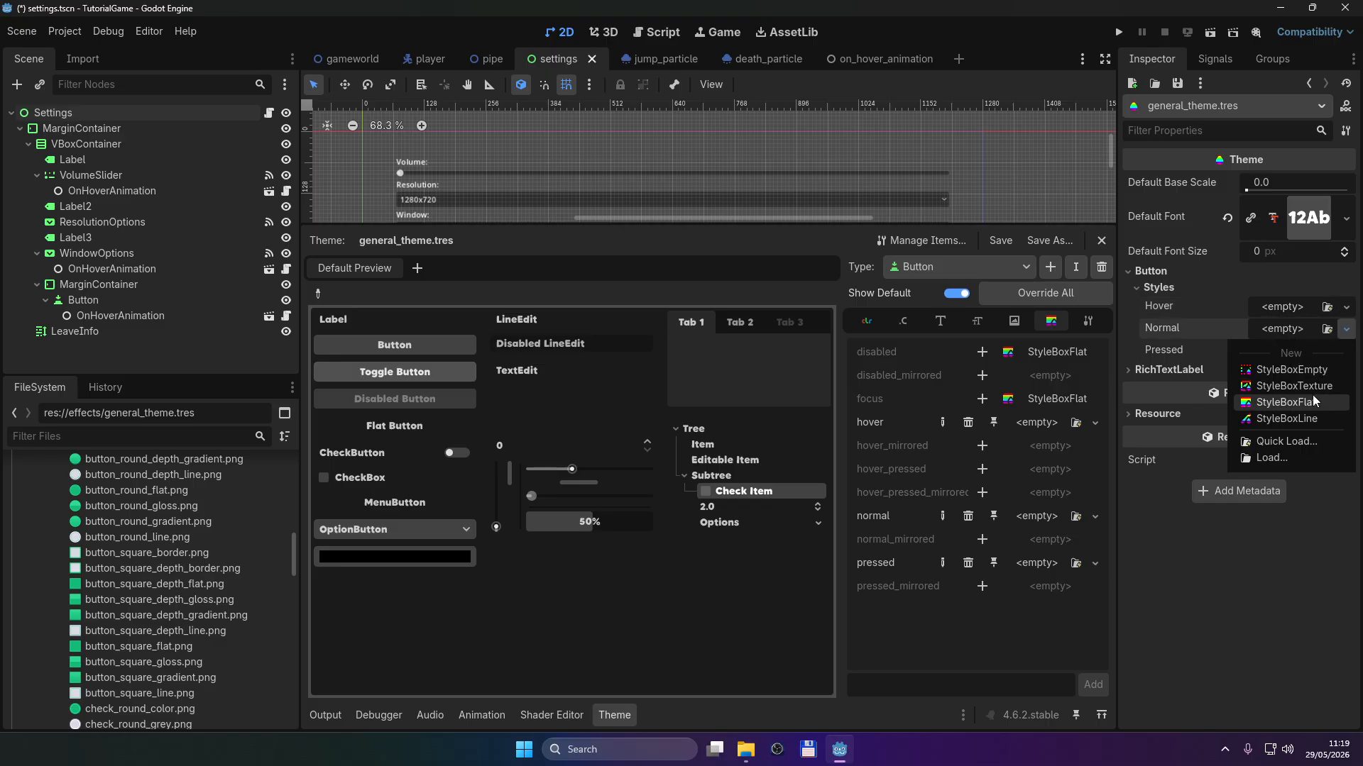
pyautogui.click(1293, 386)
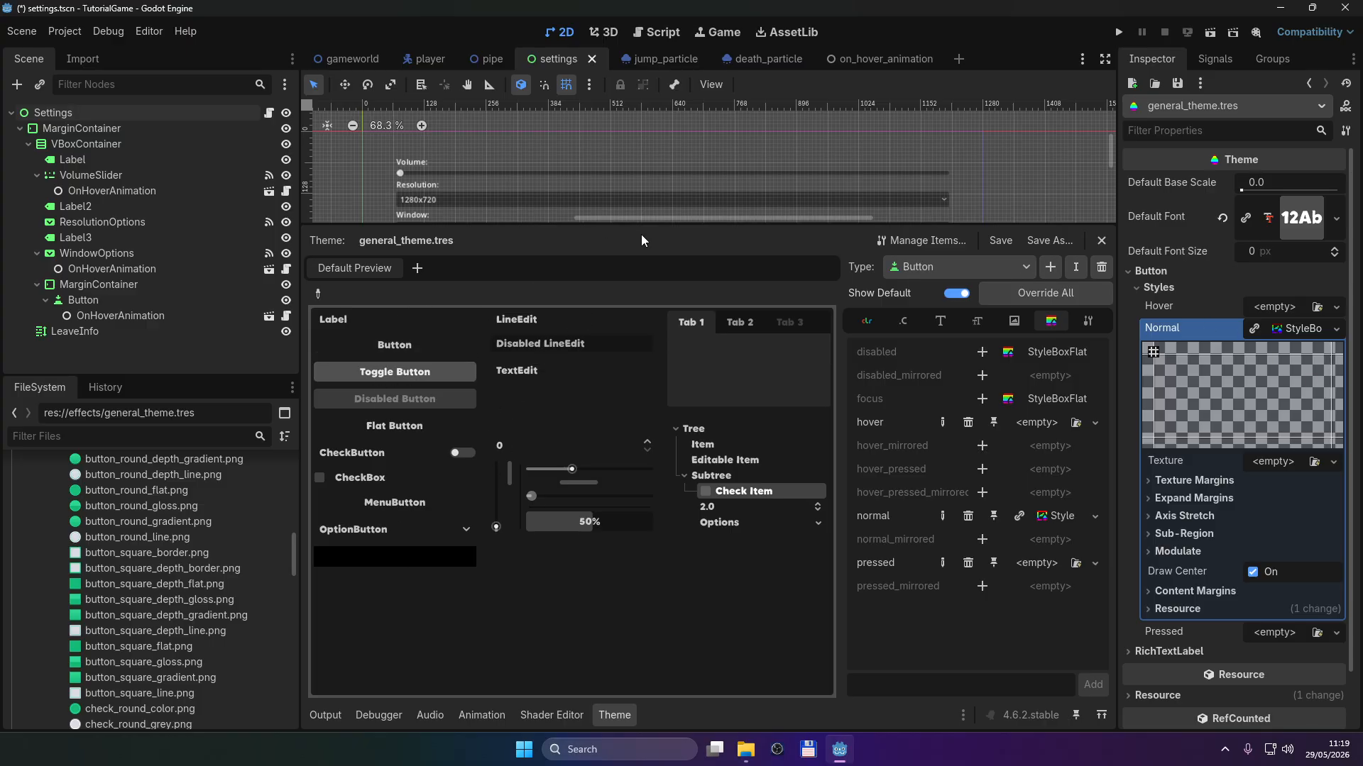
# Step: Shrink the theme editor and bring the gameworld scene's Settings button into close view above it
pyautogui.moveTo(719, 226); pyautogui.dragTo(728, 443)
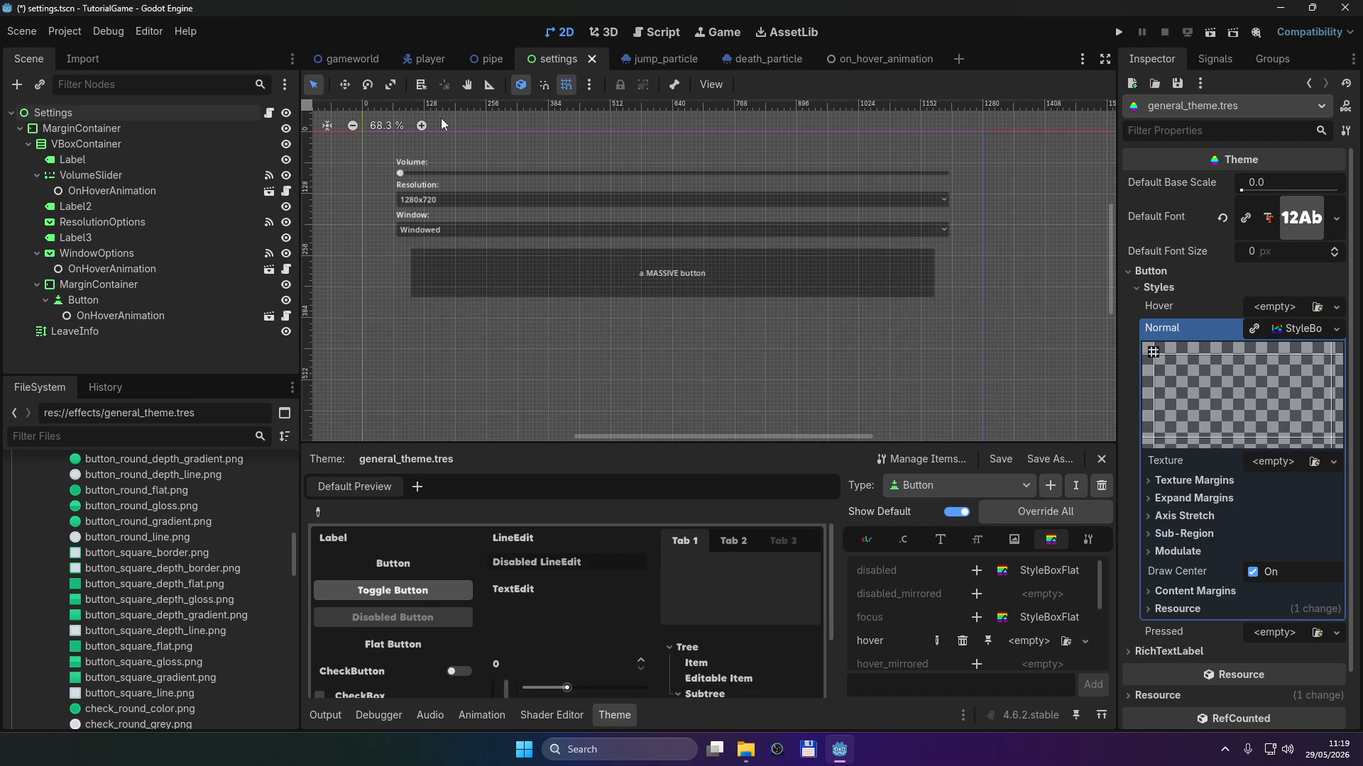
pyautogui.click(347, 59)
pyautogui.scroll(4, 456, 361)
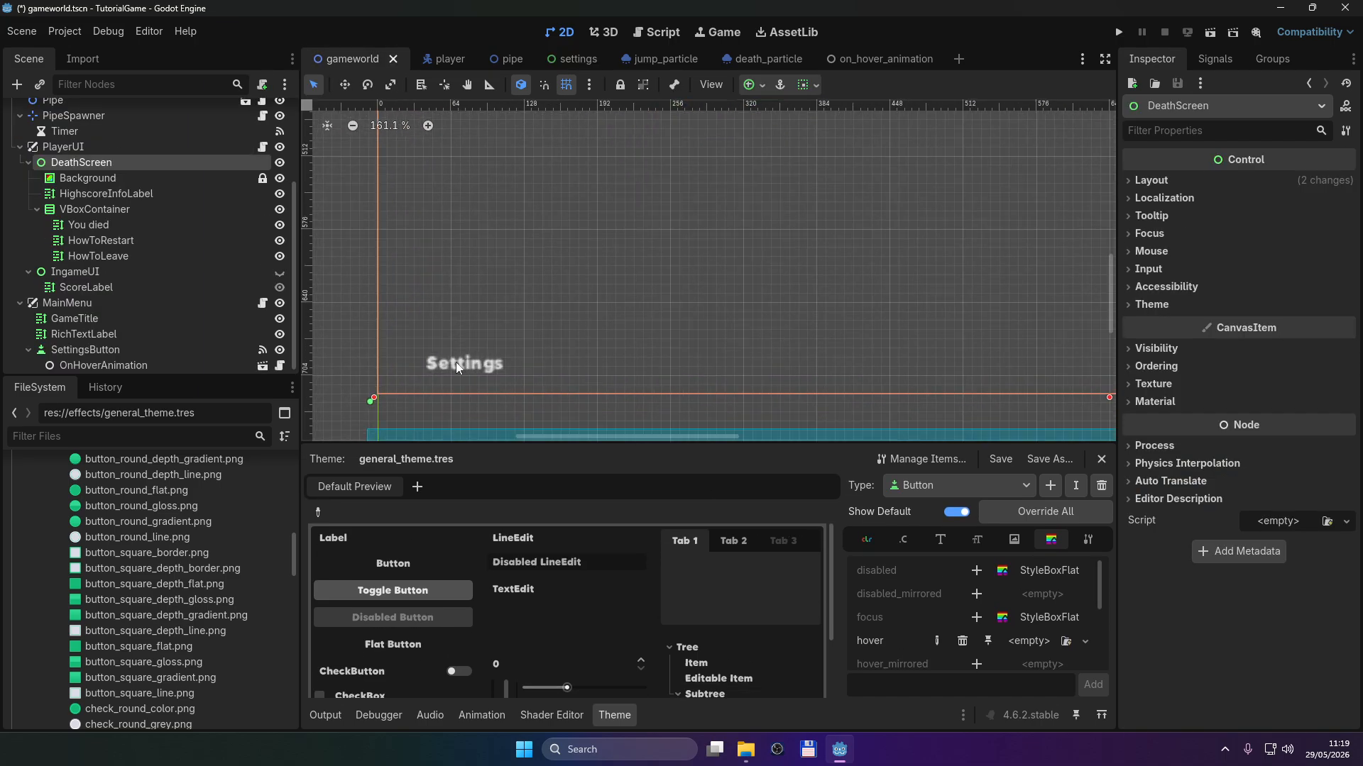
pyautogui.scroll(10, 449, 364)
pyautogui.scroll(-5, 550, 388)
pyautogui.moveTo(552, 390); pyautogui.dragTo(546, 303, button='middle')
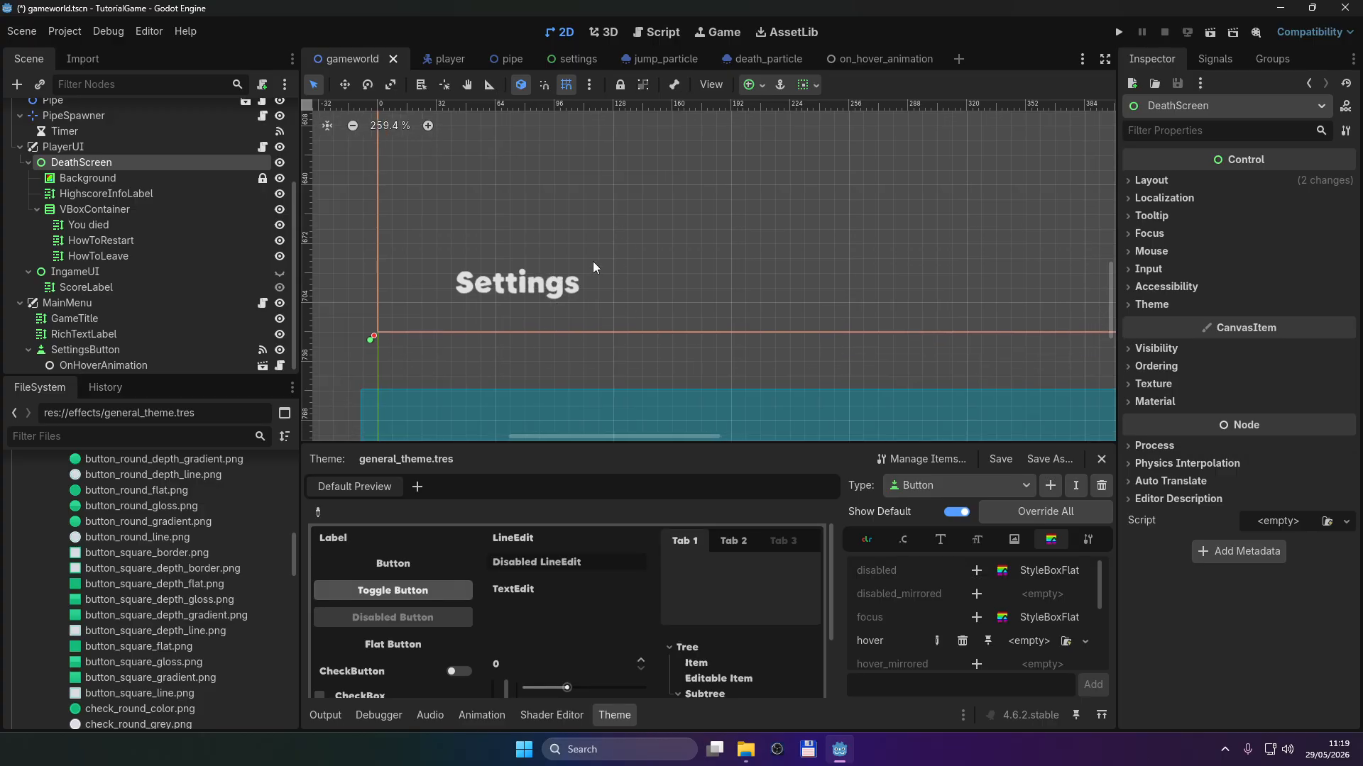
pyautogui.moveTo(705, 446); pyautogui.dragTo(705, 425)
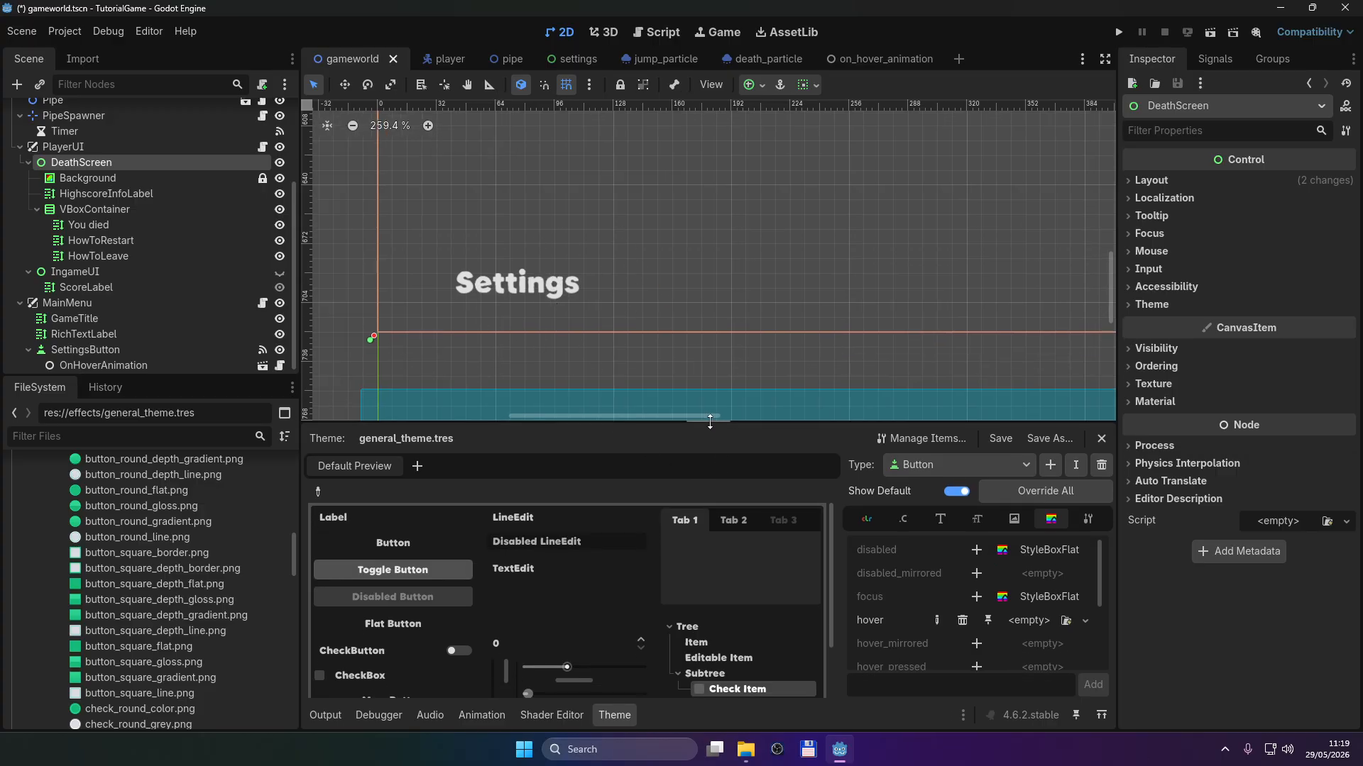
# Step: Assign button_square_depth_flat.png from the Green Default folder as the normal style's texture
pyautogui.scroll(15, 205, 552)
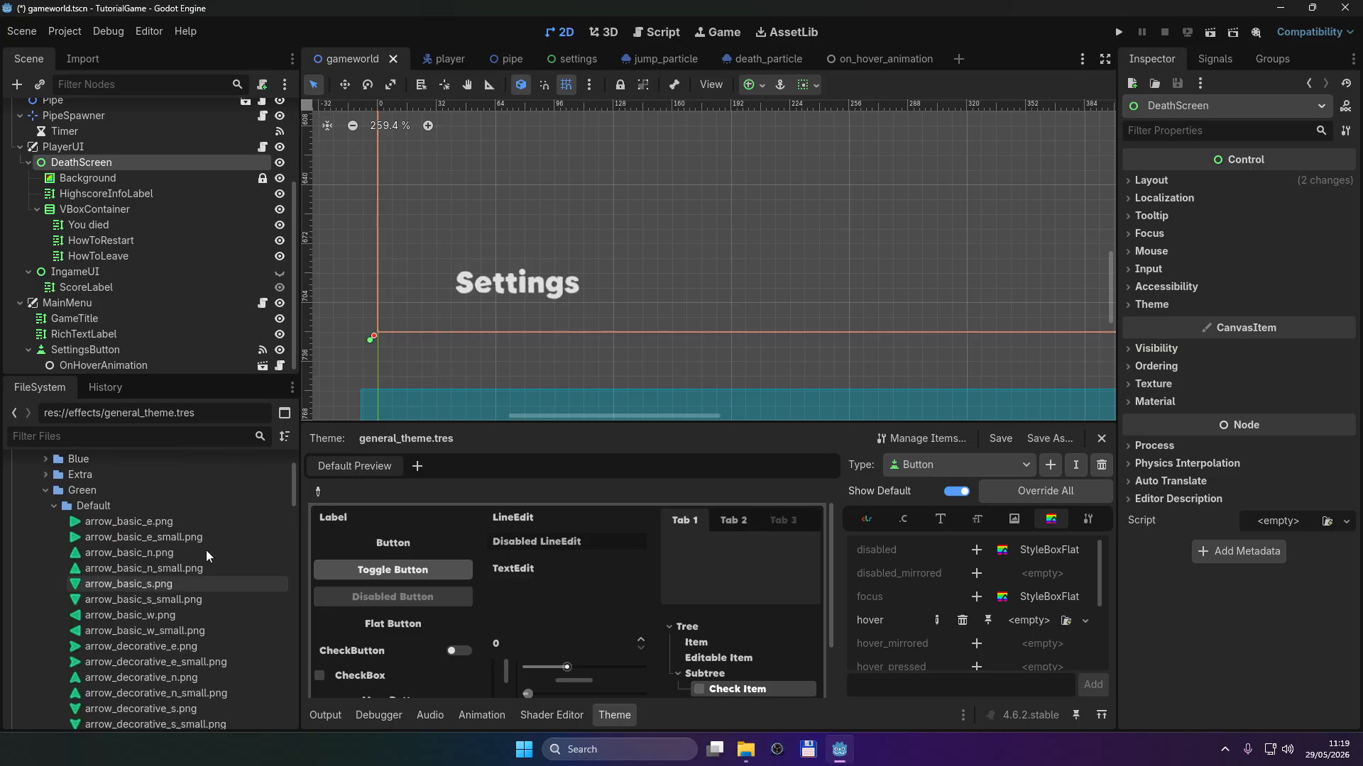
pyautogui.scroll(-20, 118, 523)
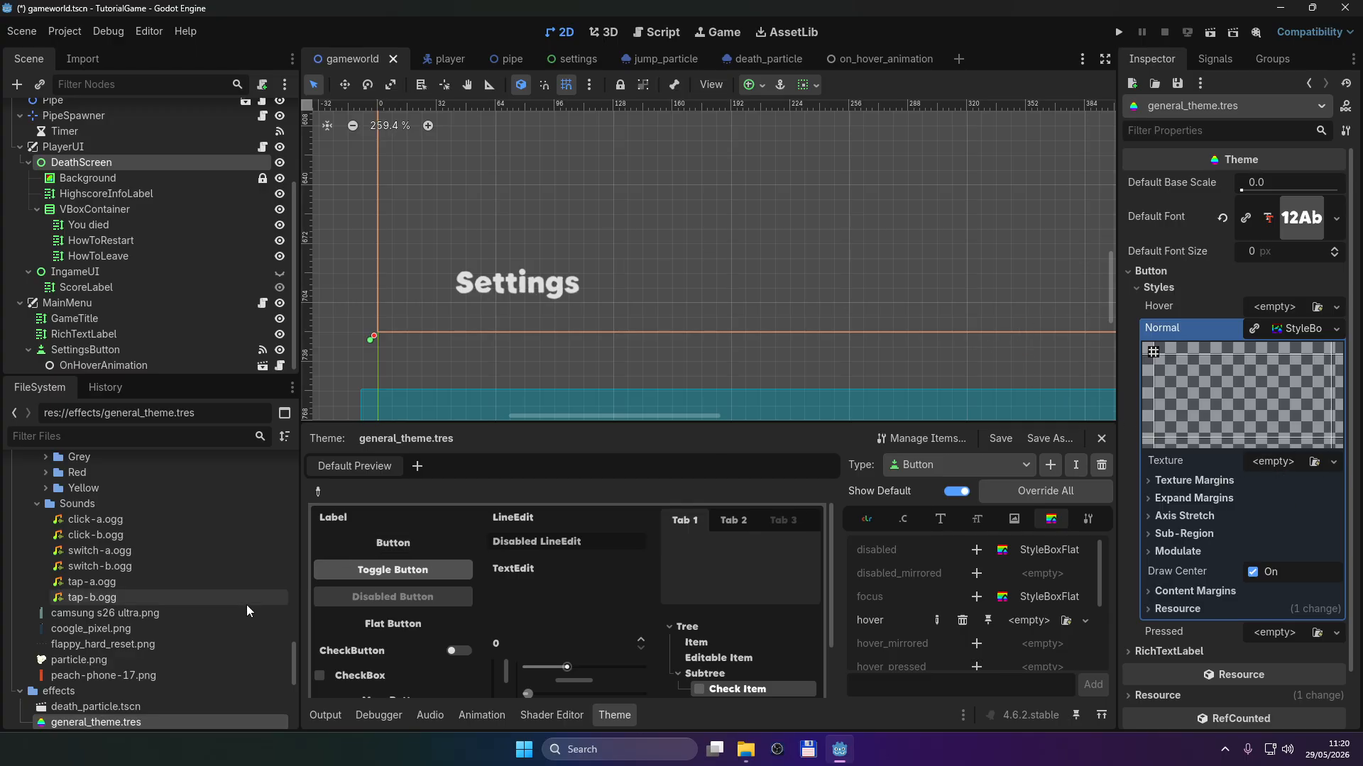
pyautogui.scroll(10, 147, 561)
pyautogui.scroll(6, 169, 551)
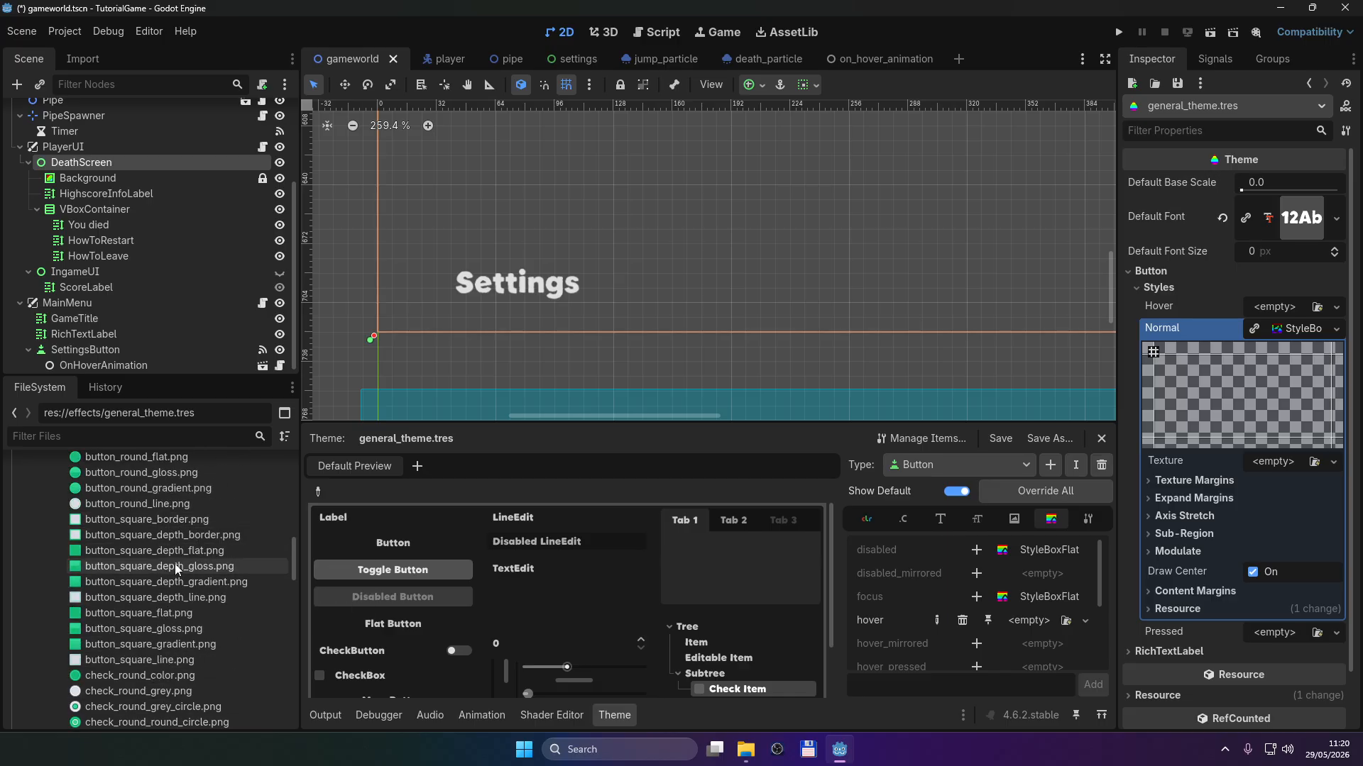
pyautogui.moveTo(175, 549)
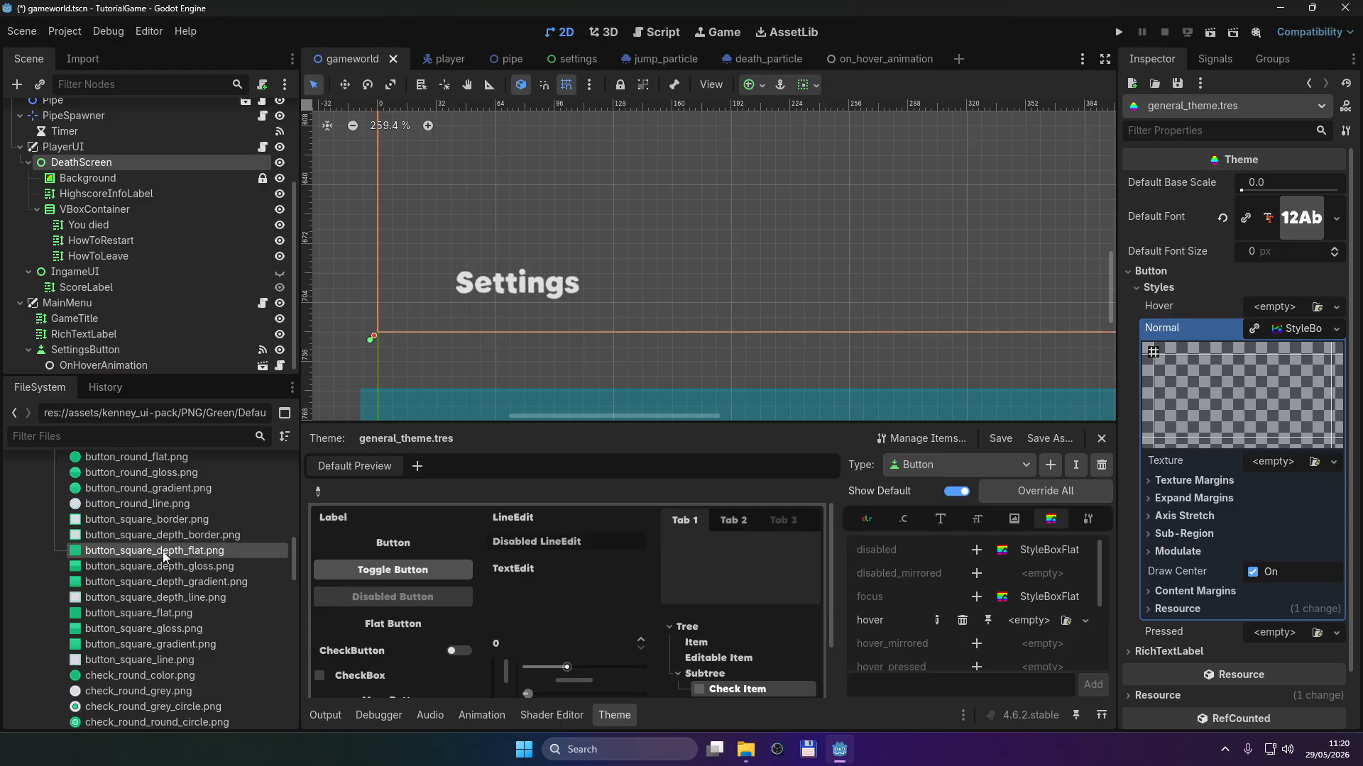
pyautogui.moveTo(163, 551); pyautogui.dragTo(1254, 454)
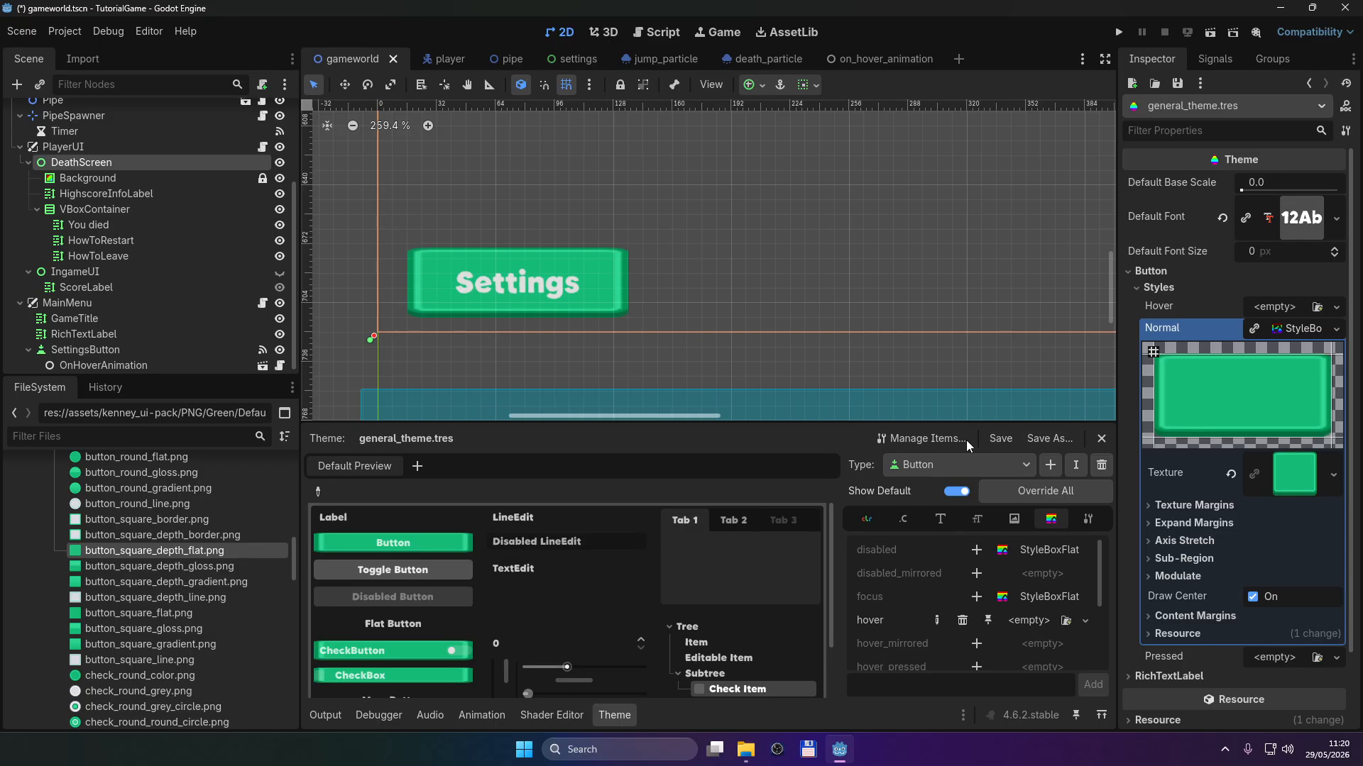
# Step: Set the normal style's left, top and right texture margins to 6 px each
pyautogui.click(1156, 351)
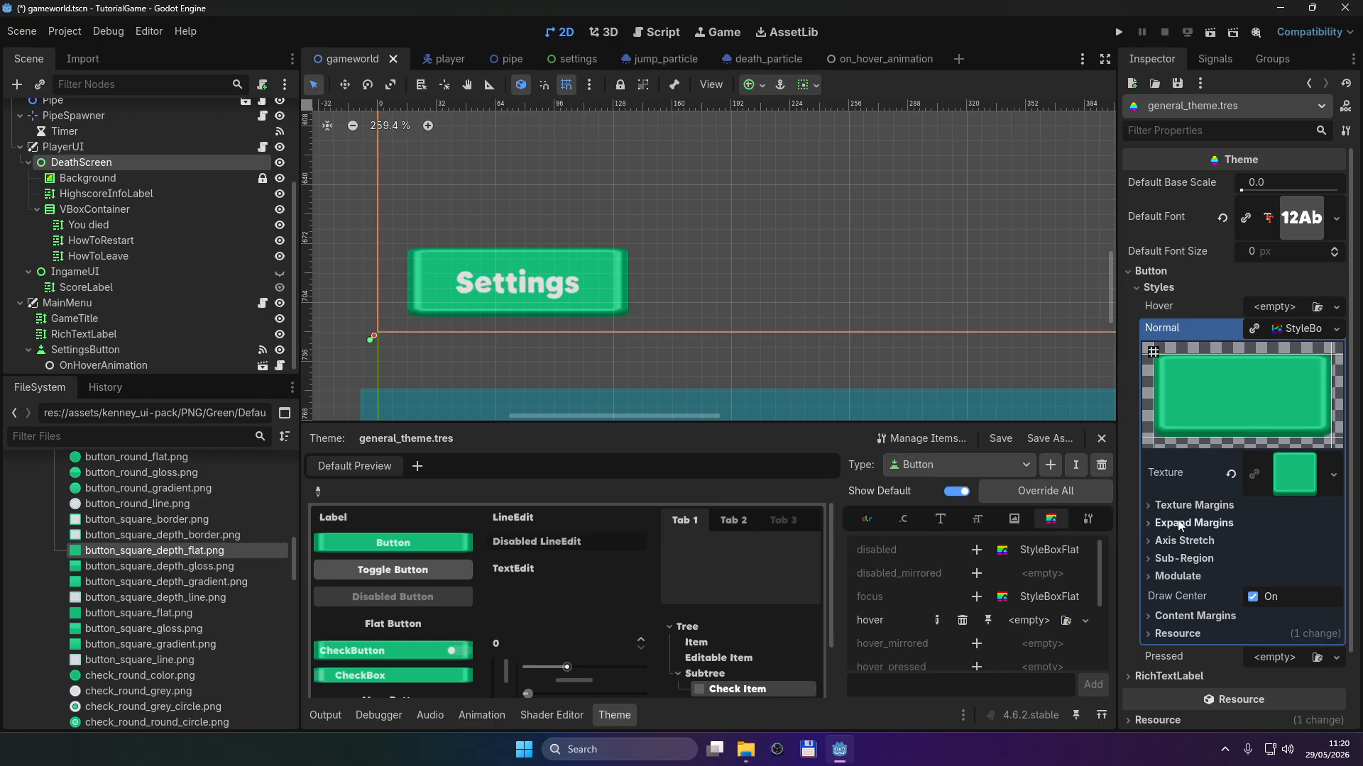
pyautogui.click(1146, 505)
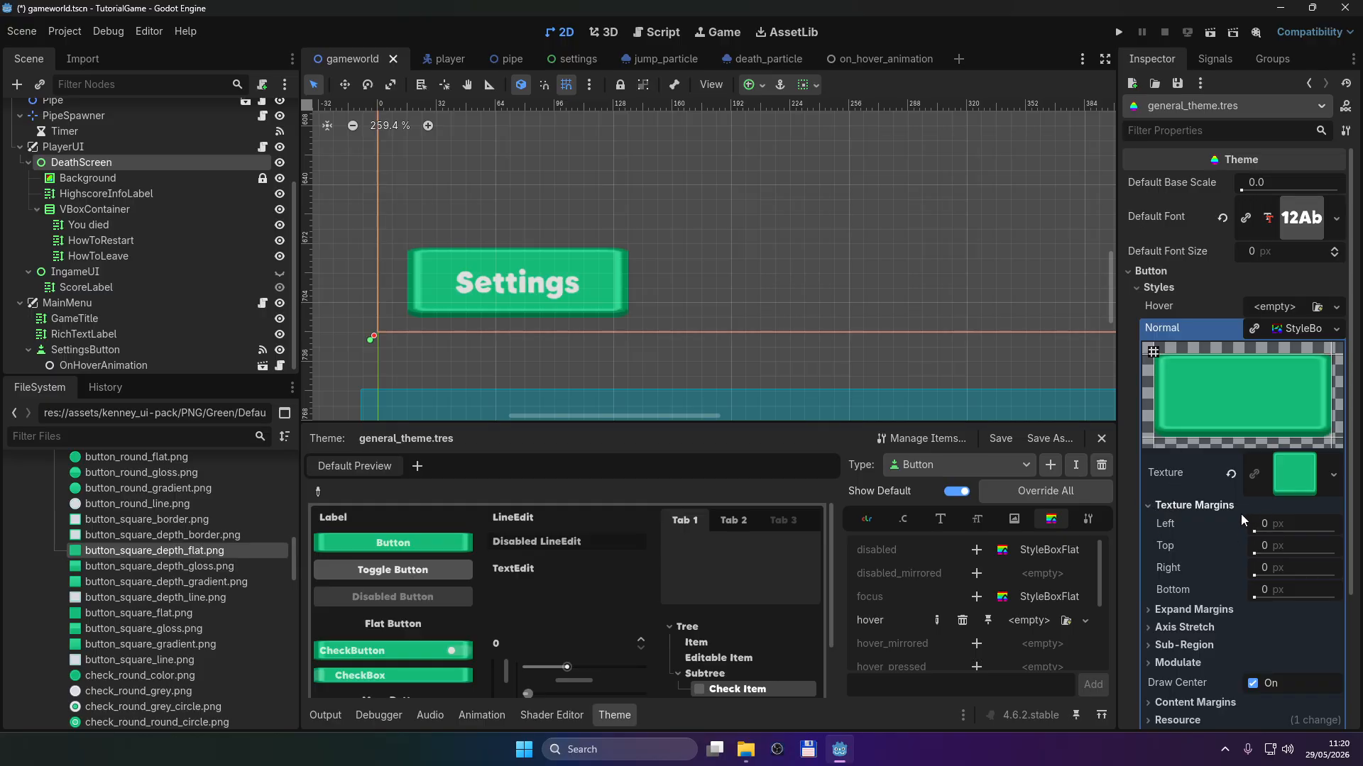
pyautogui.click(1275, 524)
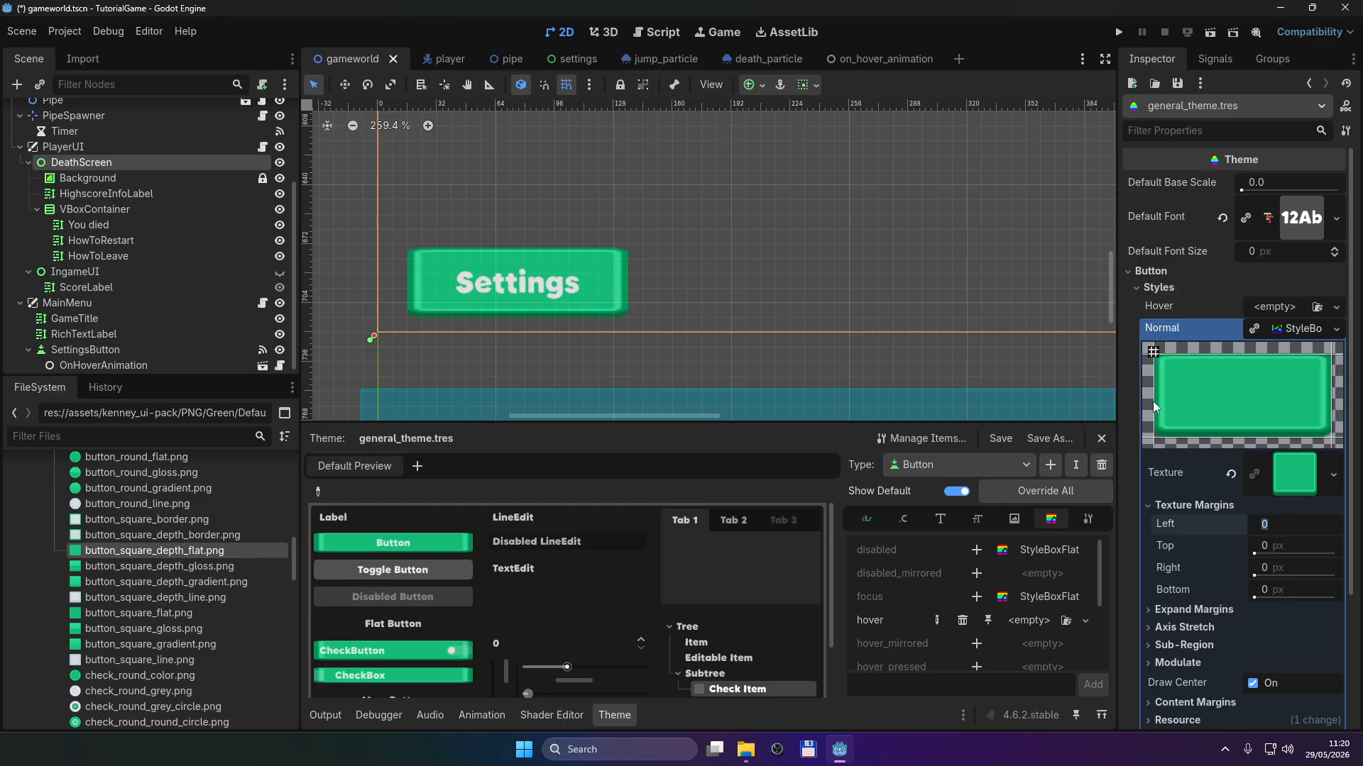
pyautogui.write('6')
pyautogui.press('Return')
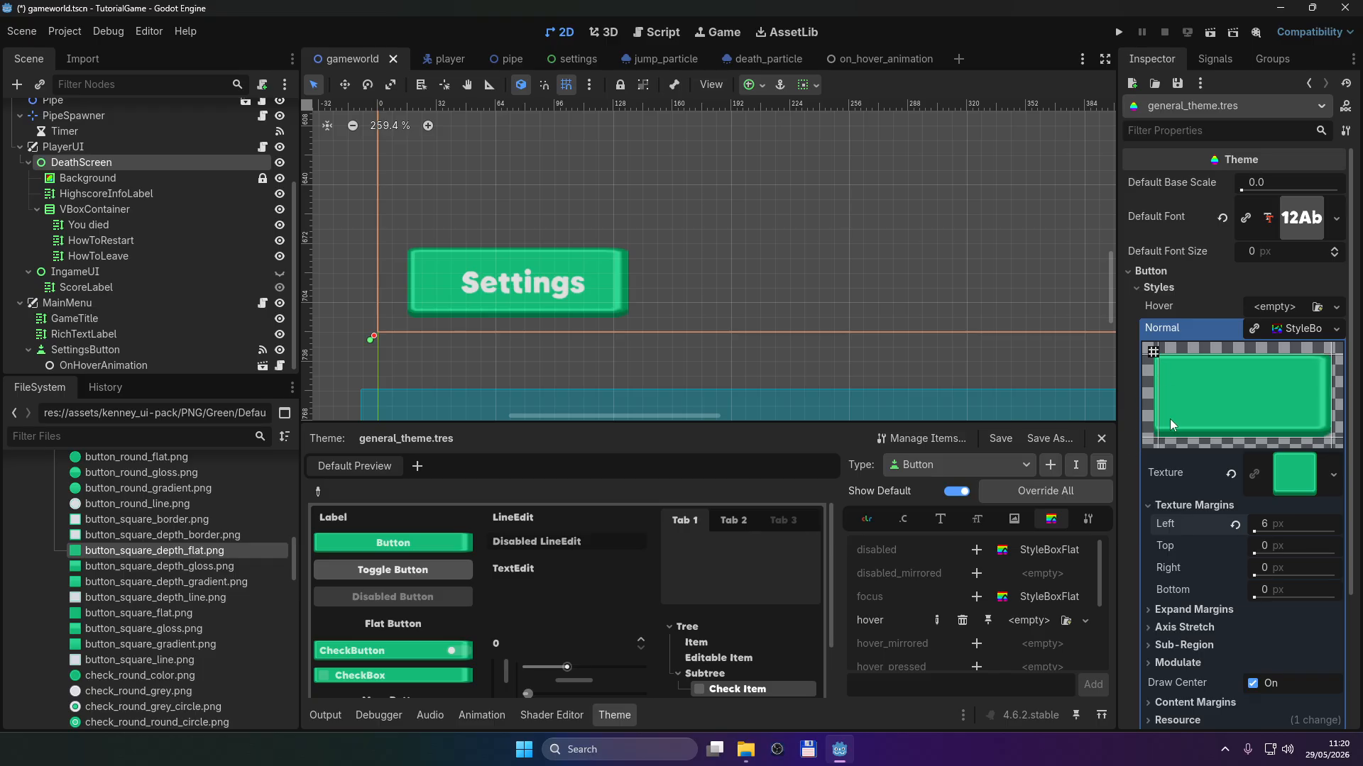
pyautogui.click(1284, 549)
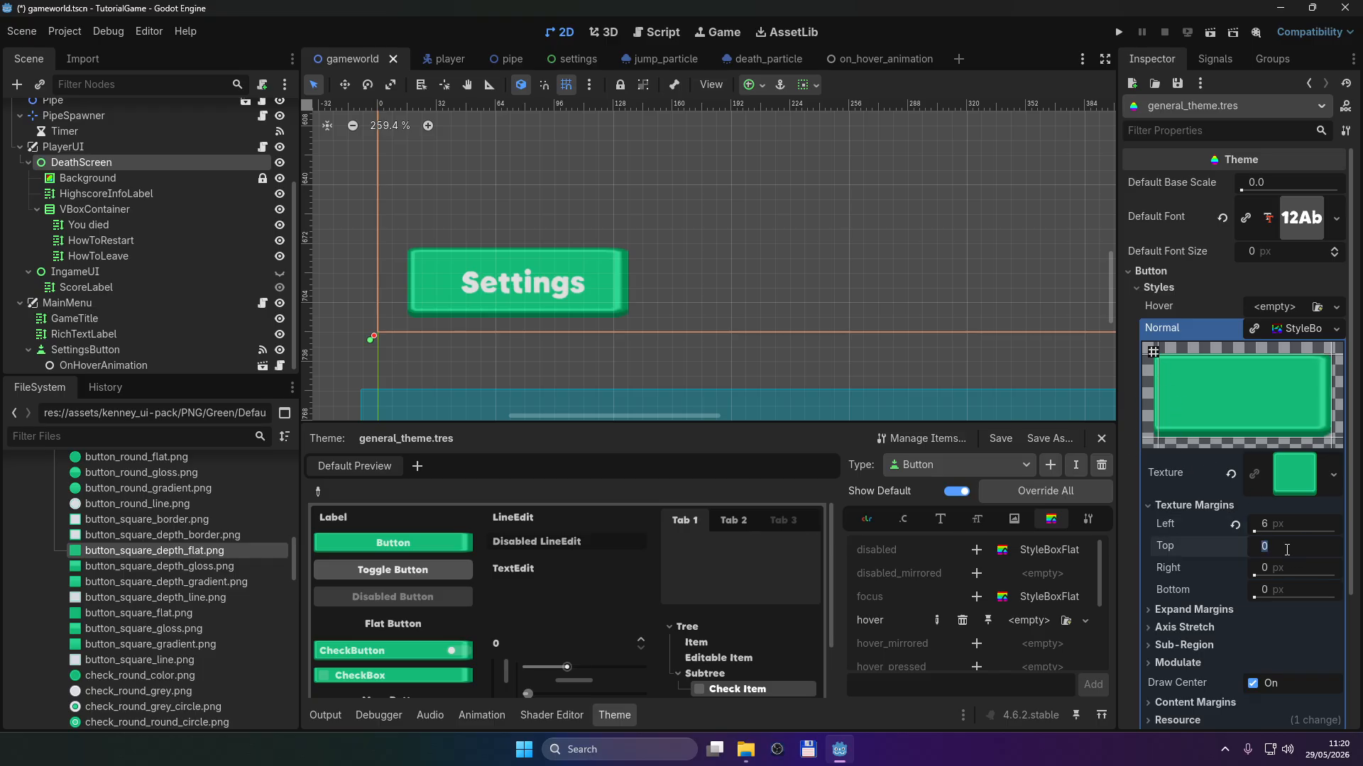
pyautogui.write('6')
pyautogui.press('Return')
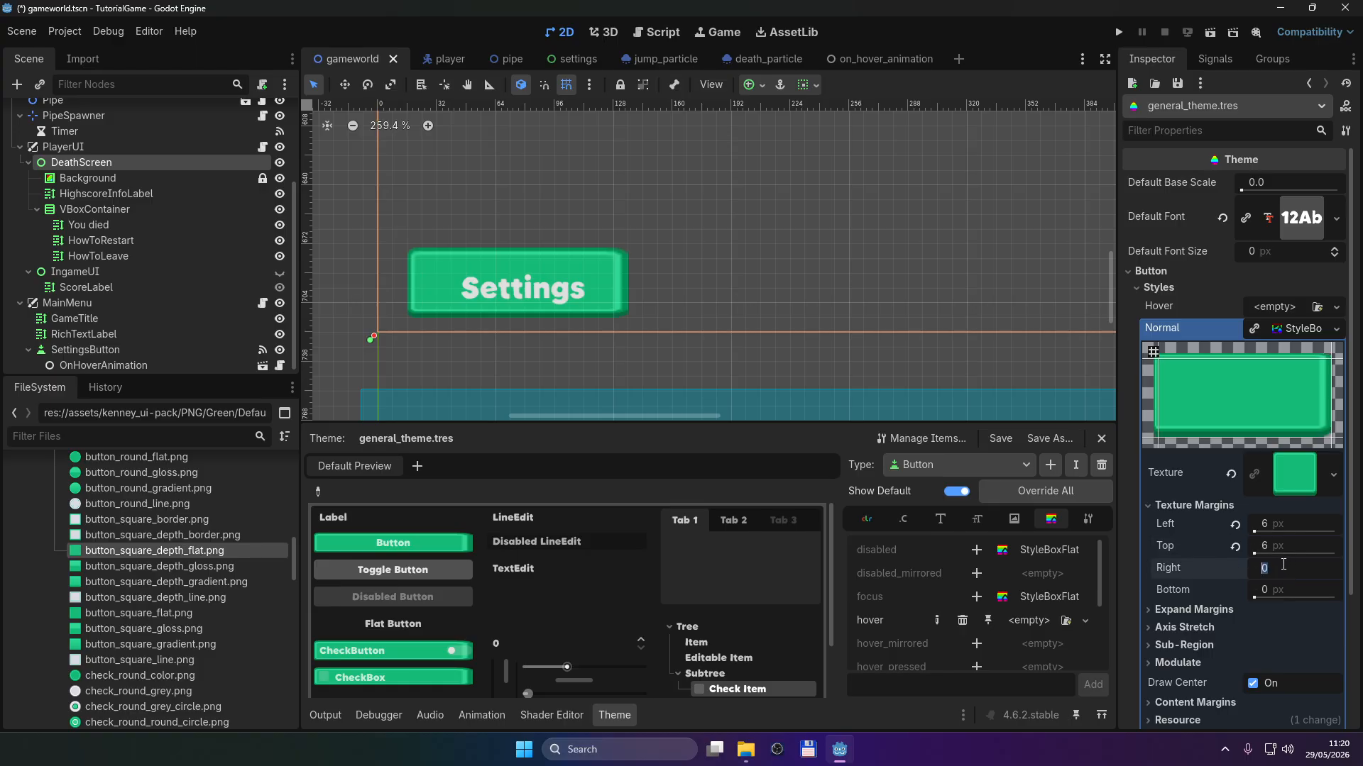
pyautogui.click(1280, 563)
pyautogui.write('6')
pyautogui.press('Return')
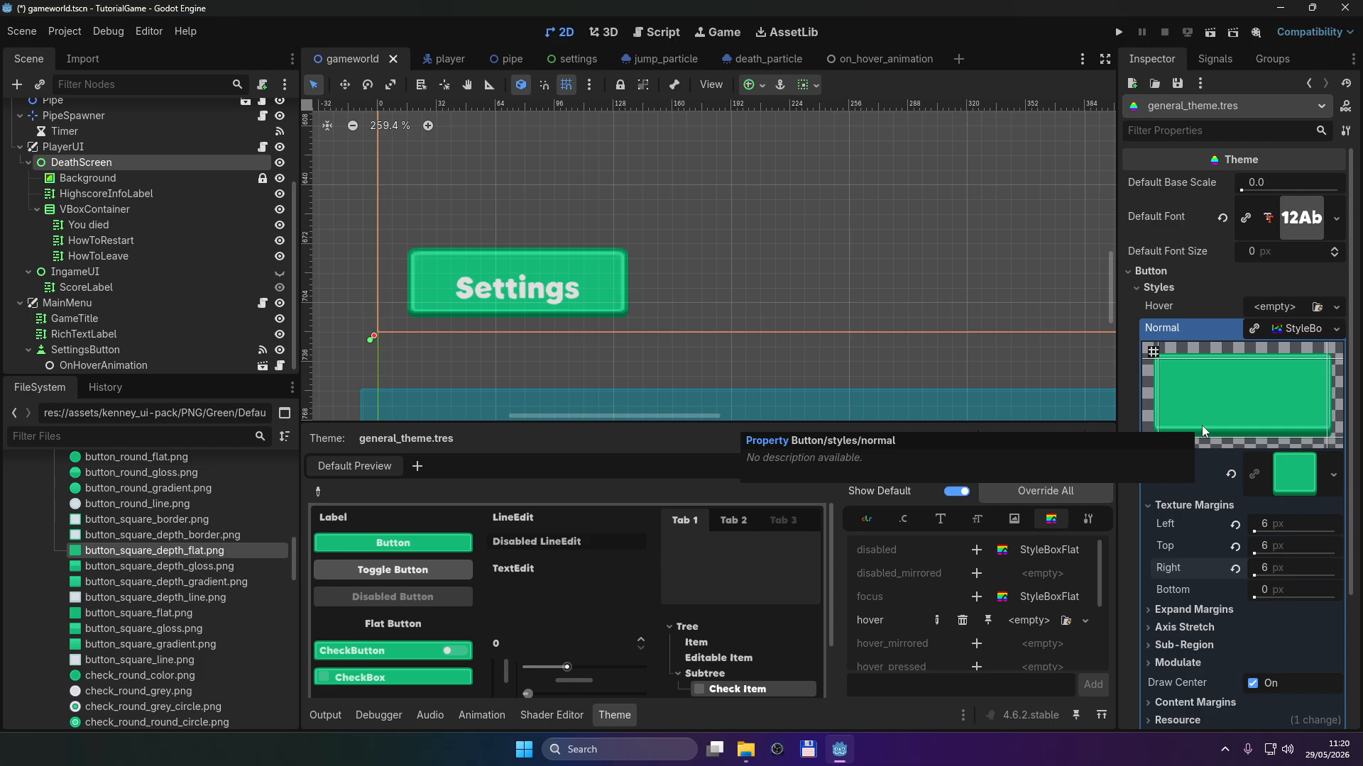
# Step: Try a bottom texture margin of 8 px on the normal style and settle on 9 px
pyautogui.write('8')
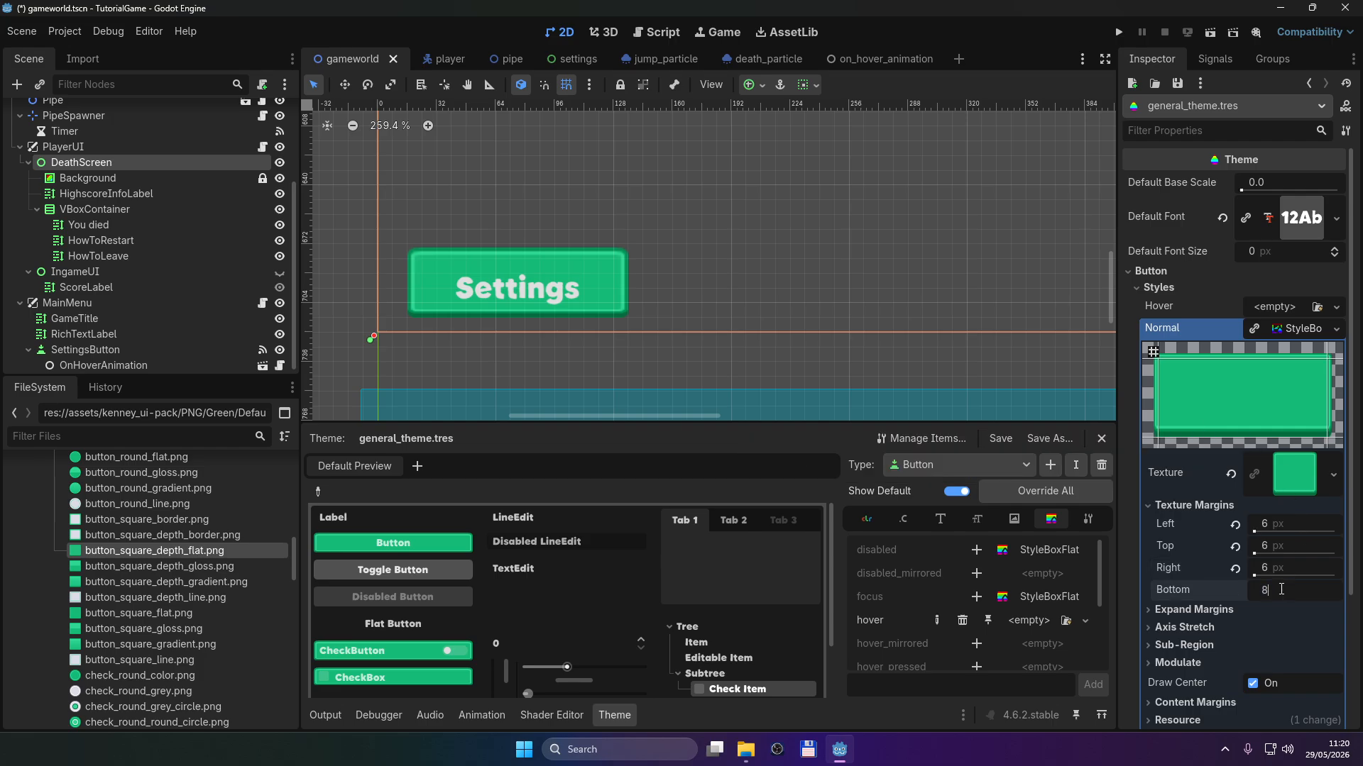
pyautogui.press('Return')
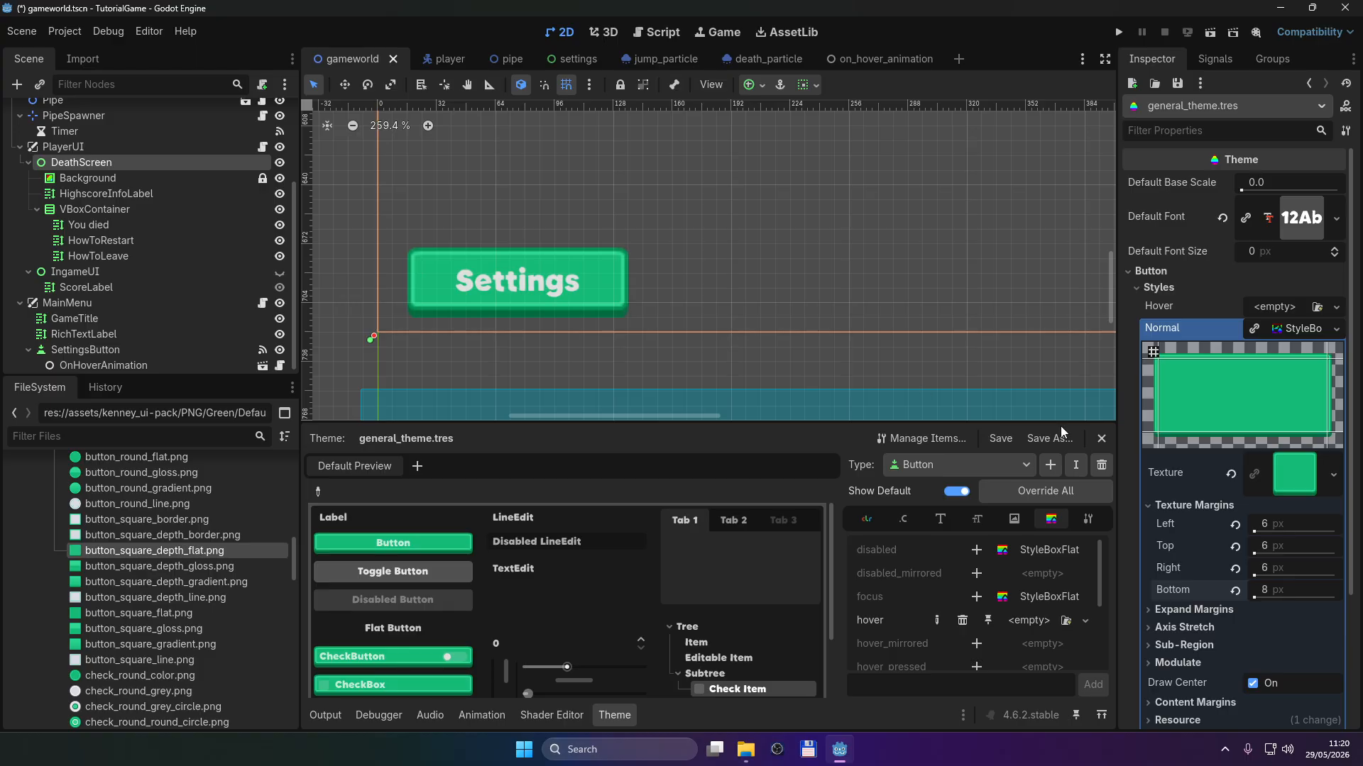
pyautogui.click(1281, 590)
pyautogui.write('9')
pyautogui.press('Return')
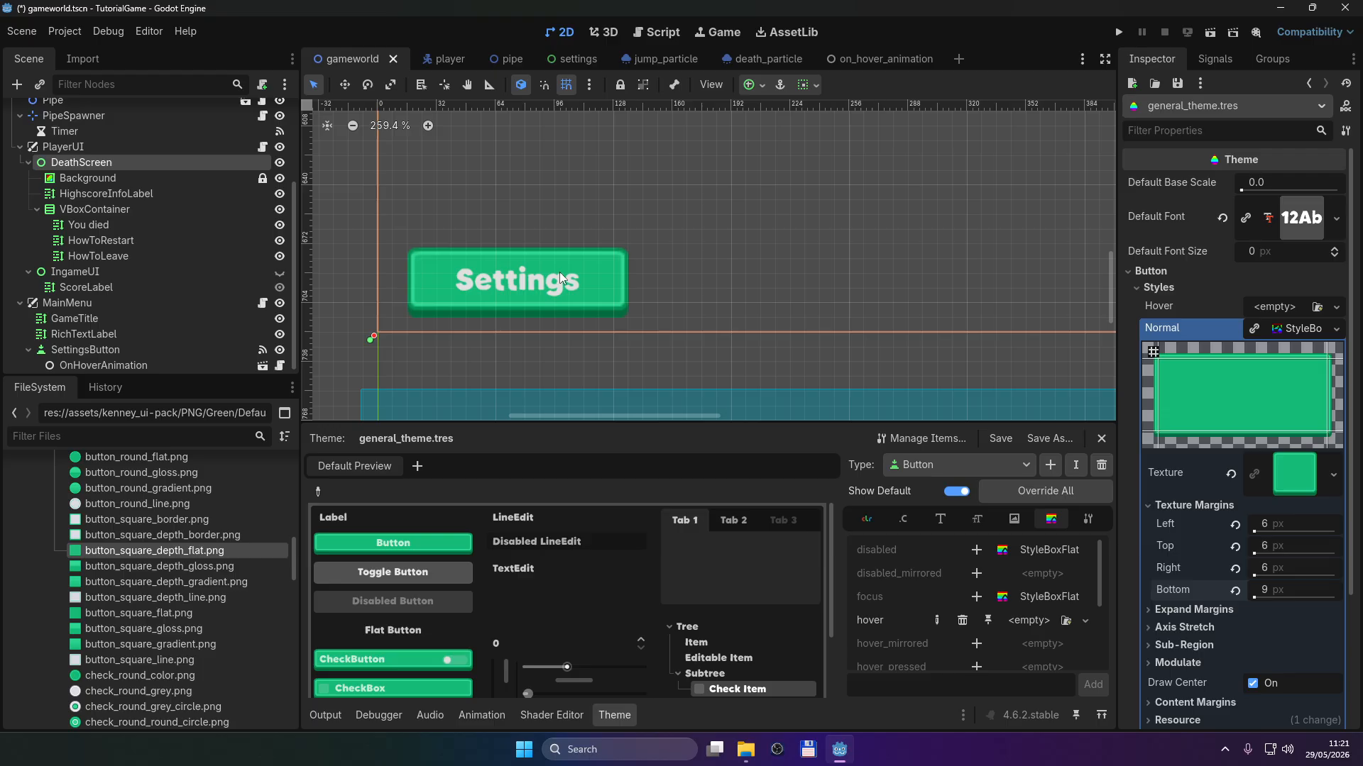
# Step: Stretch the Settings button's right edge to about the 160 px ruler mark and reduce its height from the top edge
pyautogui.scroll(4, 559, 271)
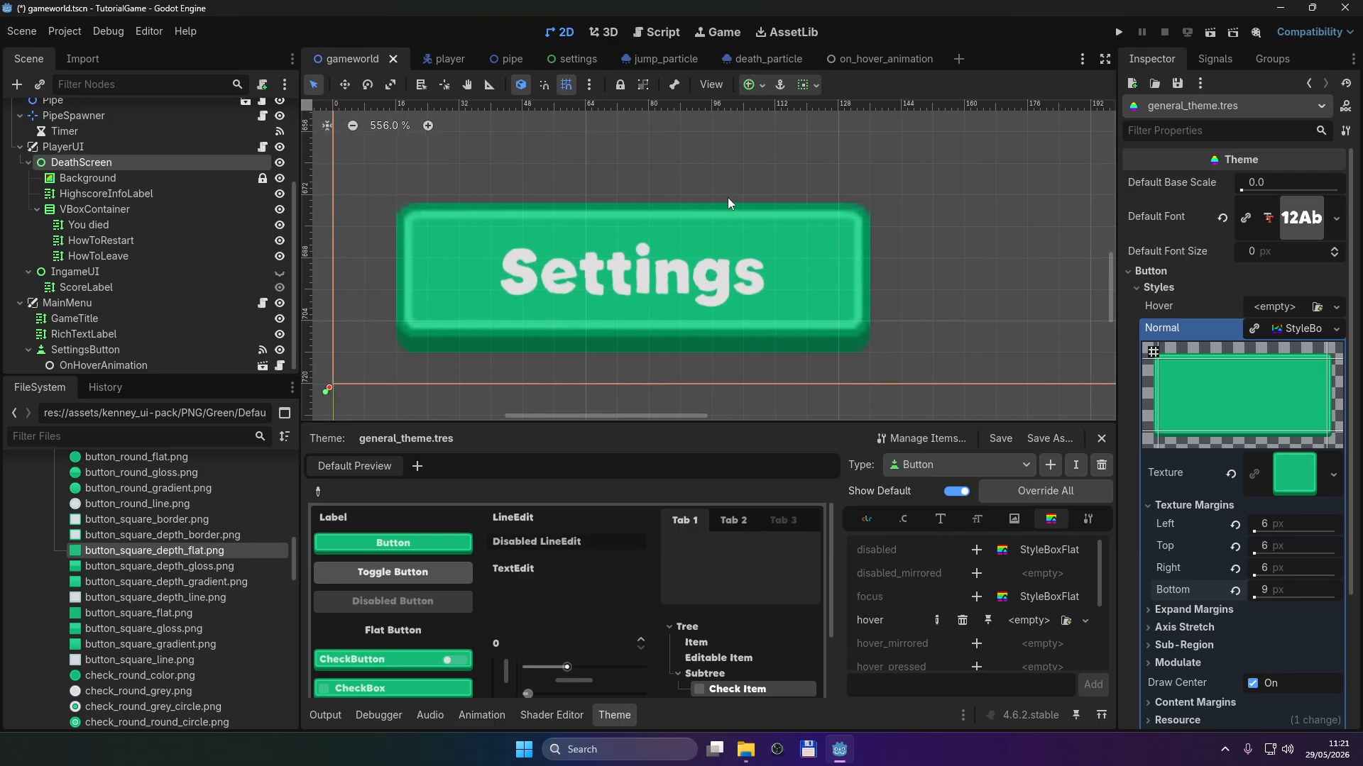
pyautogui.click(530, 248)
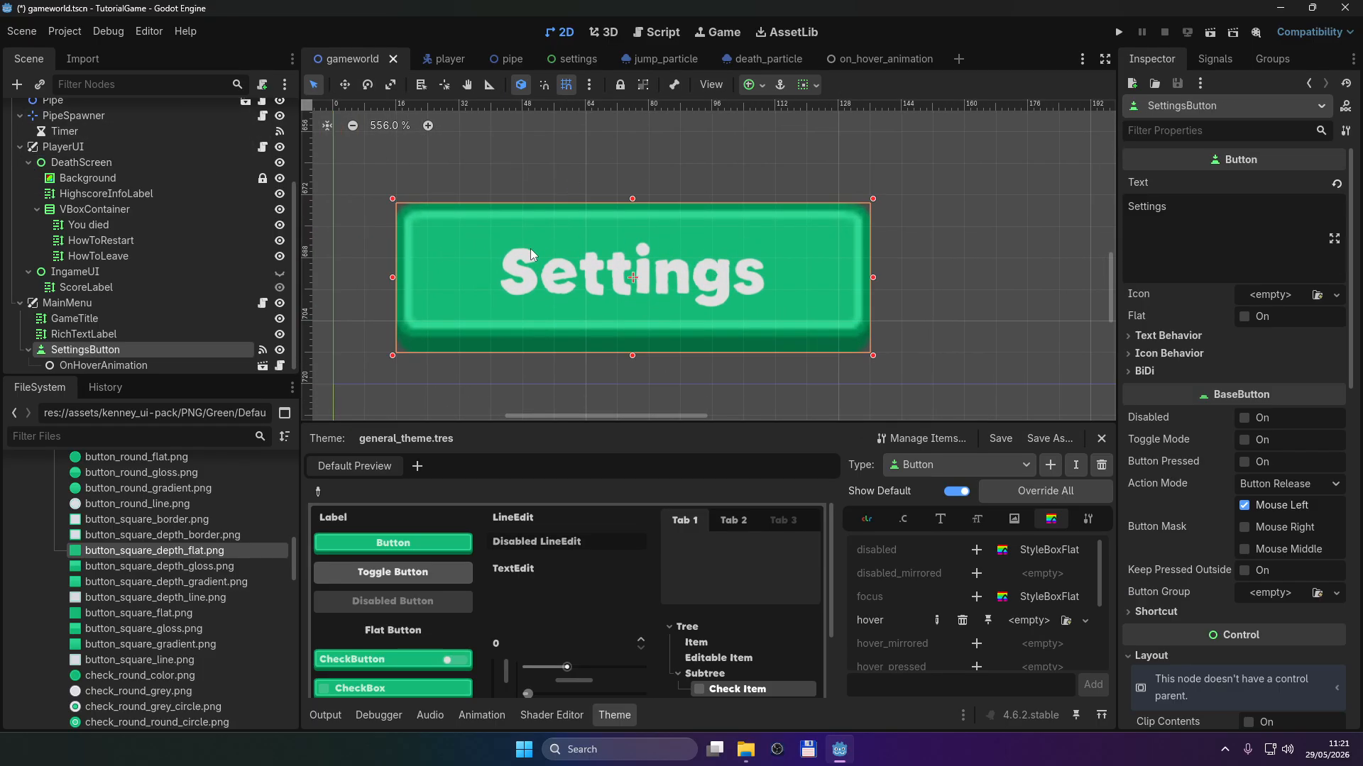
pyautogui.moveTo(873, 278); pyautogui.dragTo(969, 278)
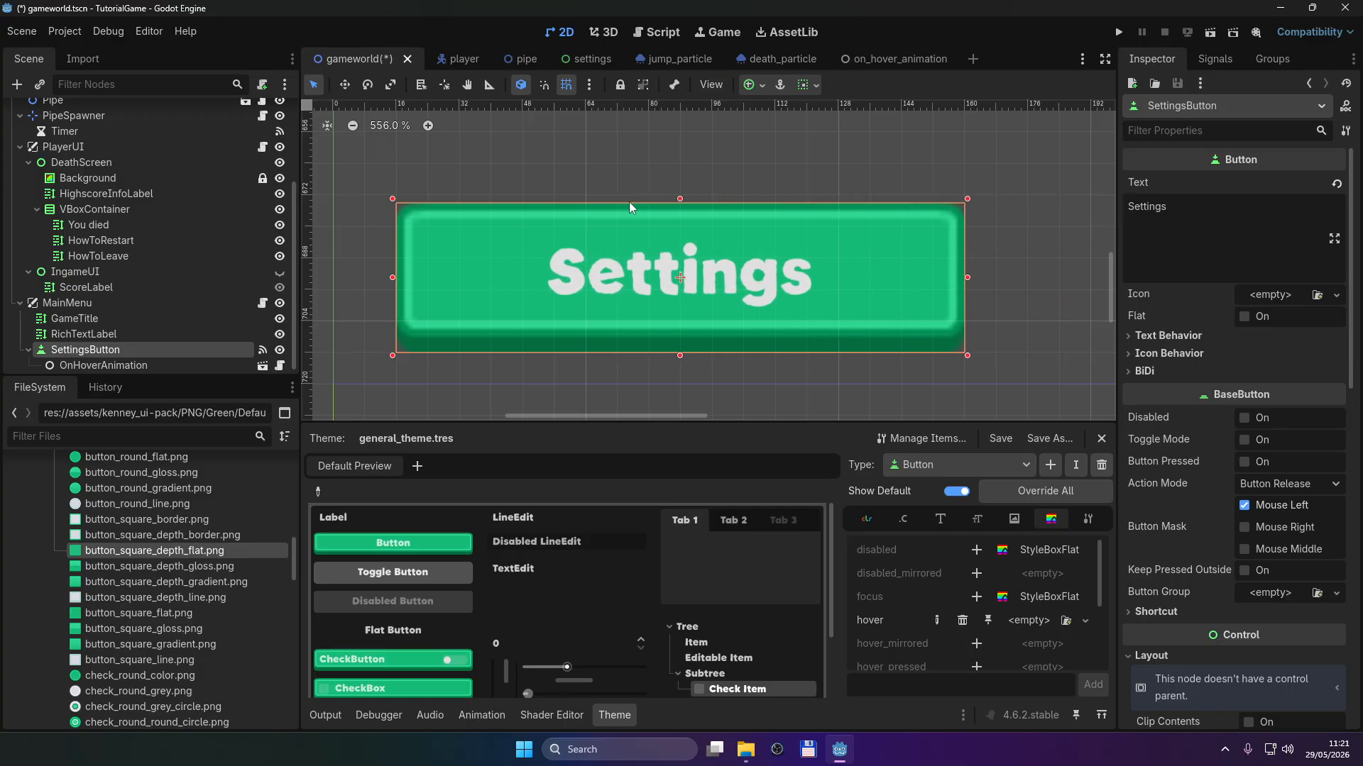
pyautogui.moveTo(675, 202); pyautogui.dragTo(689, 327)
pyautogui.scroll(-2, 715, 226)
pyautogui.scroll(-1, 716, 226)
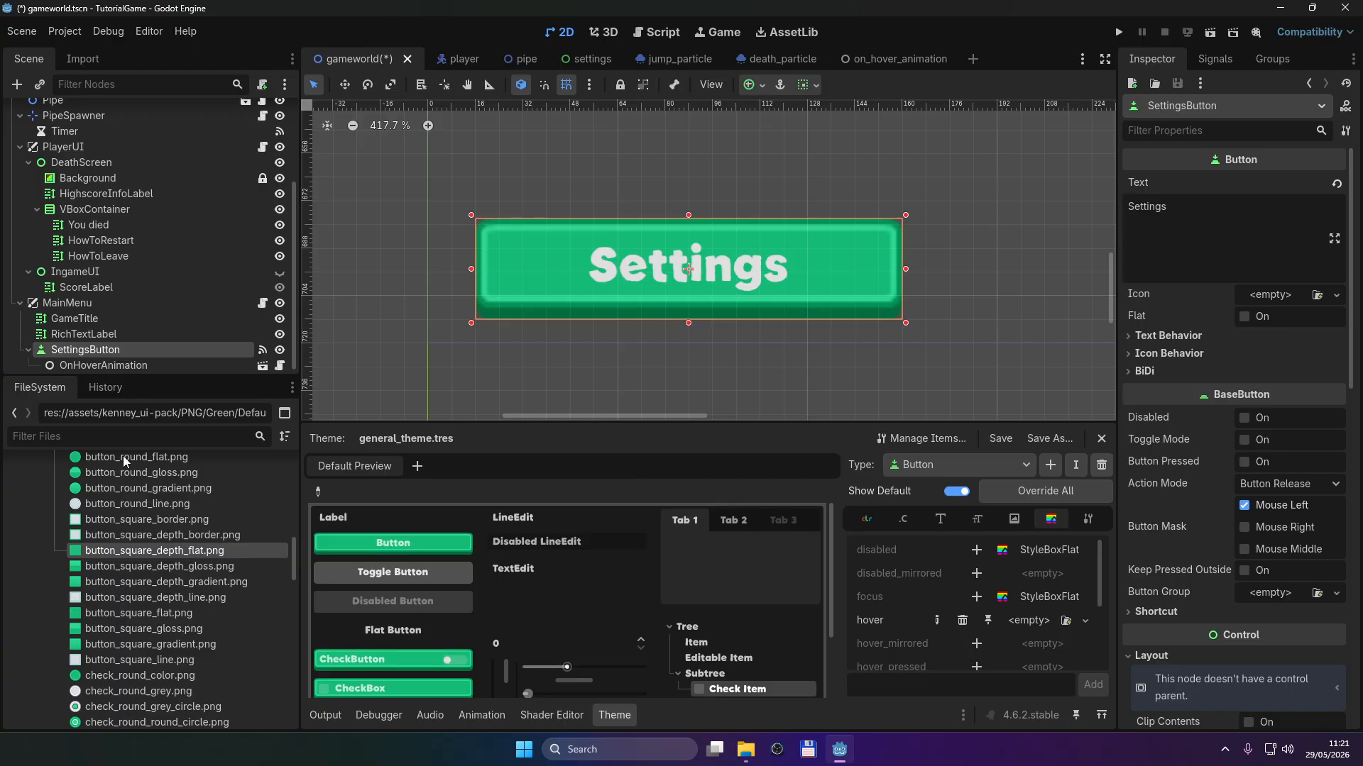
# Step: Reopen general_theme.tres and assign a new StyleBoxTexture to the Button type's hover style
pyautogui.scroll(10, 166, 558)
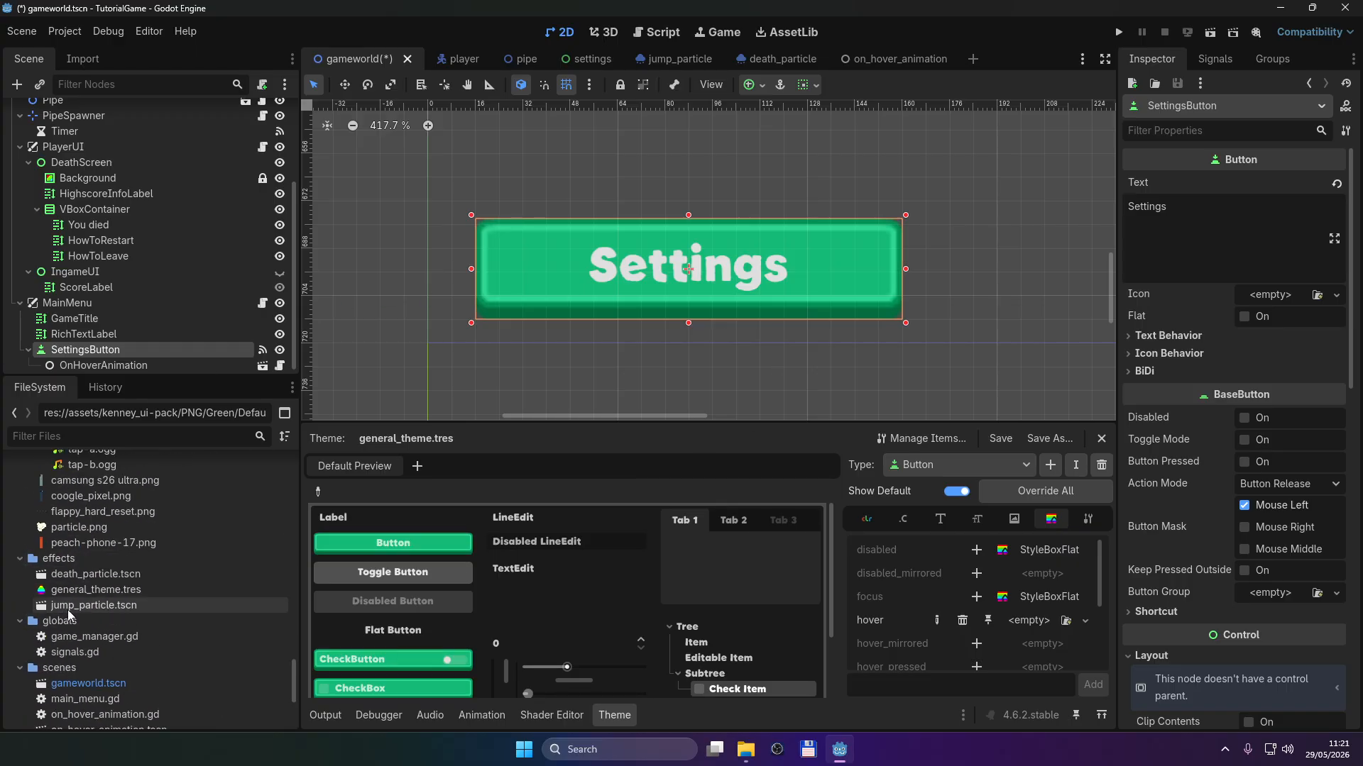
pyautogui.doubleClick(68, 594)
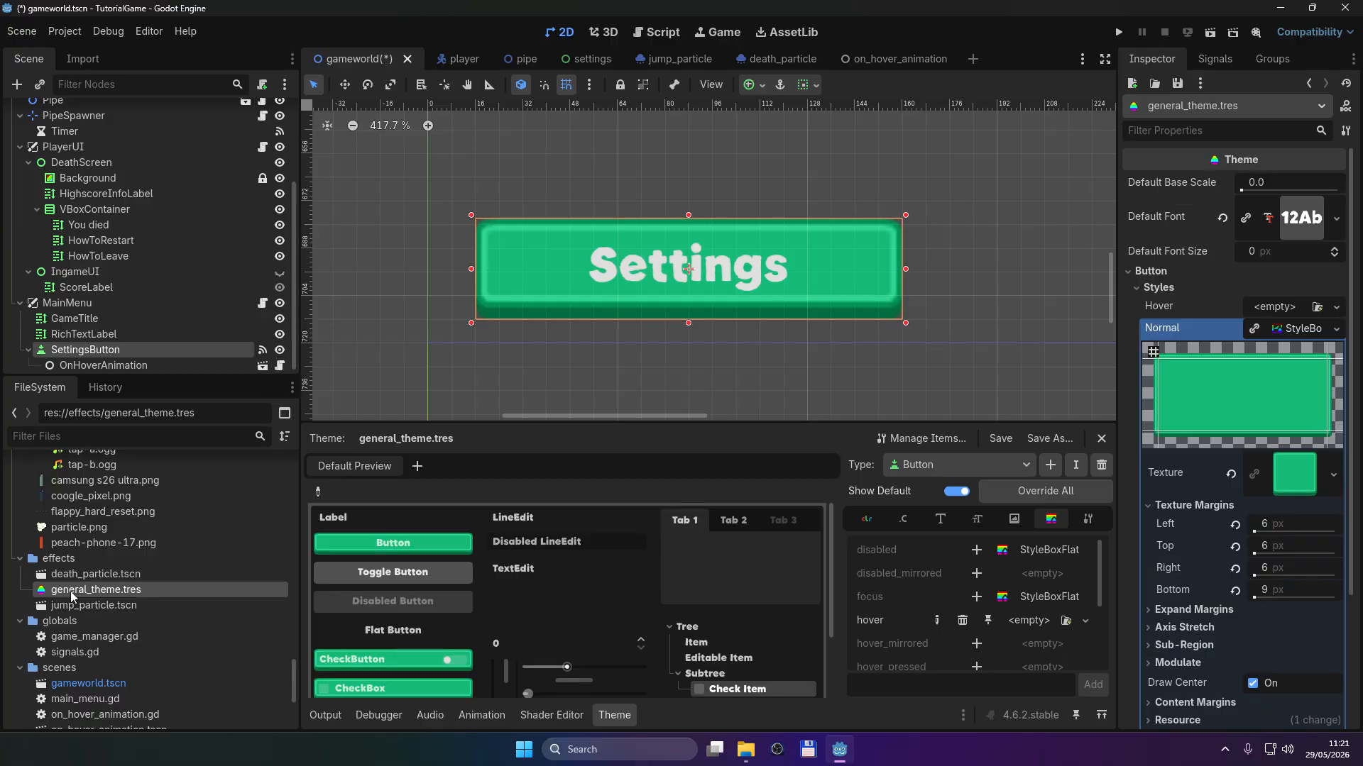
pyautogui.click(1296, 329)
pyautogui.click(1295, 307)
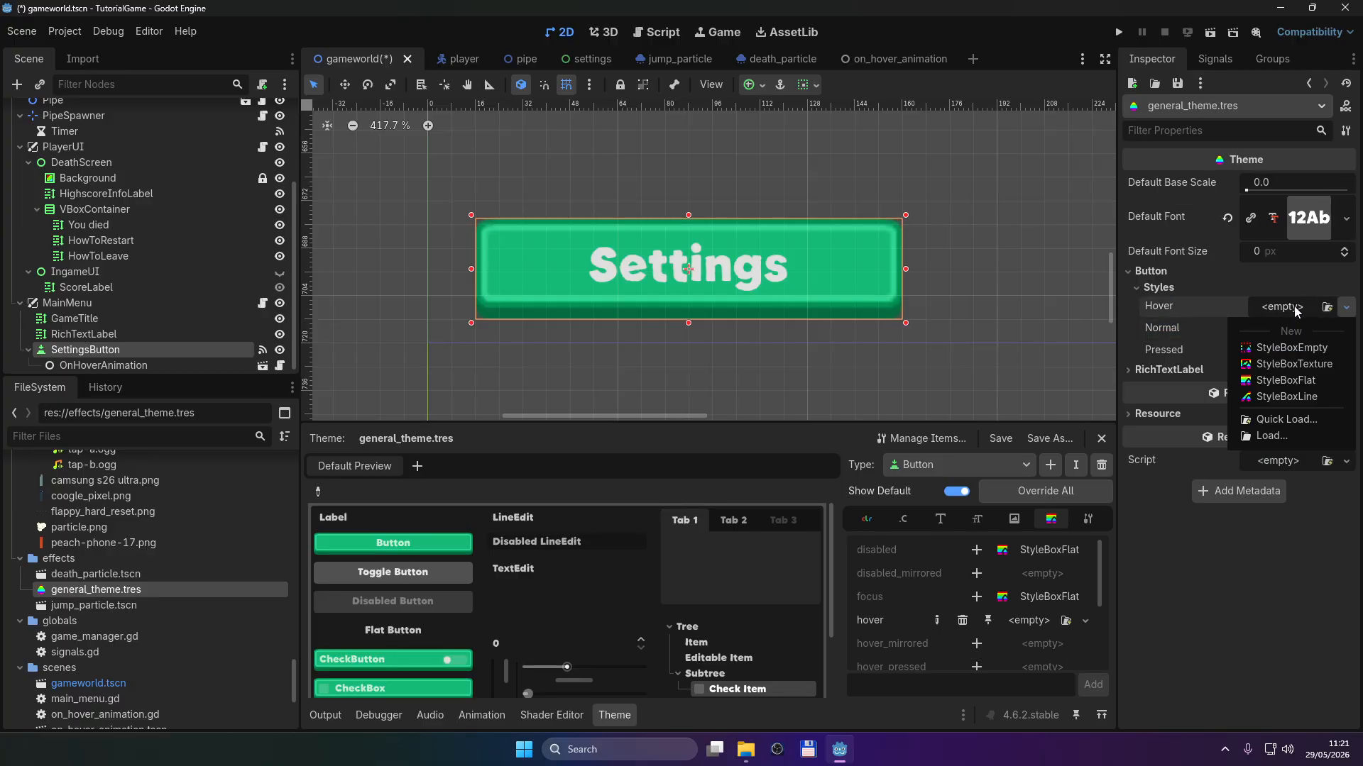
pyautogui.click(1298, 363)
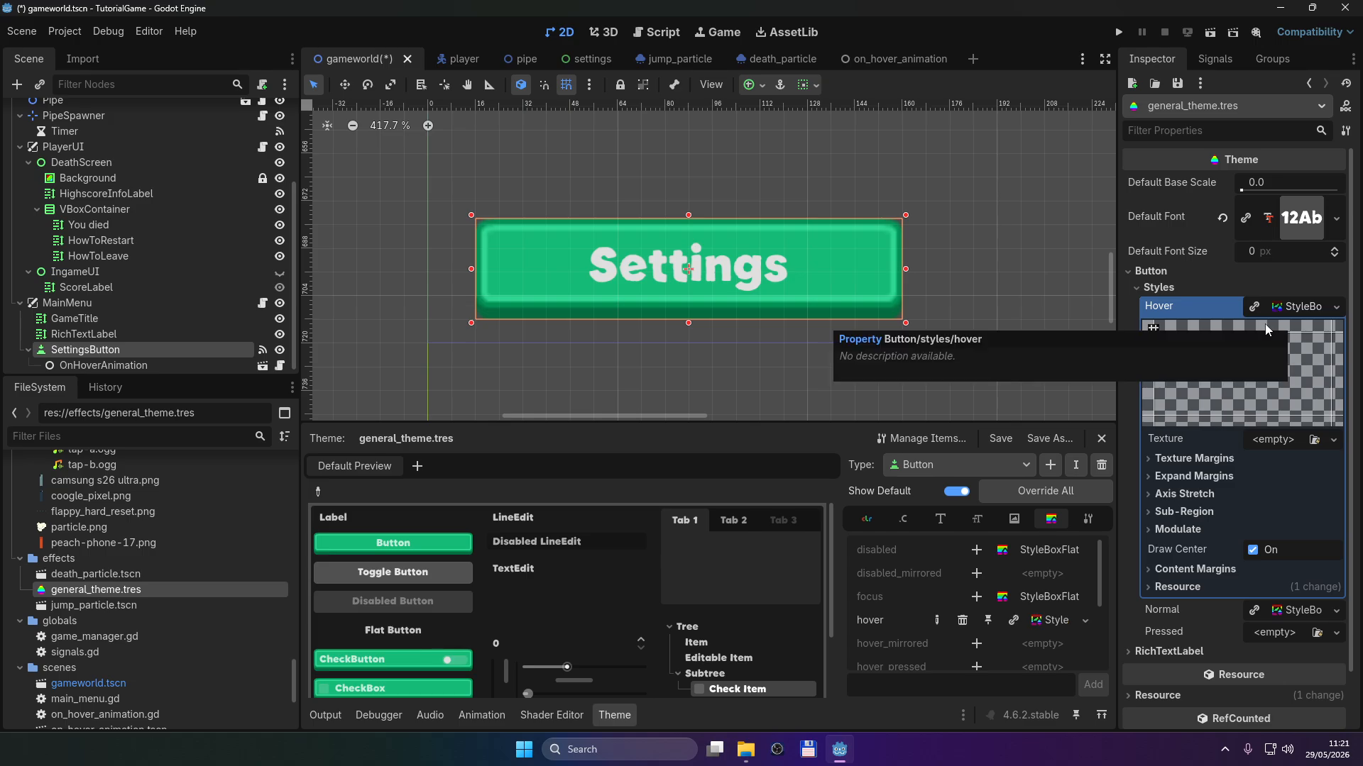
# Step: Try button_square_flat.png from the green kenney_ui-pack folder as the hover style's texture
pyautogui.scroll(15, 134, 568)
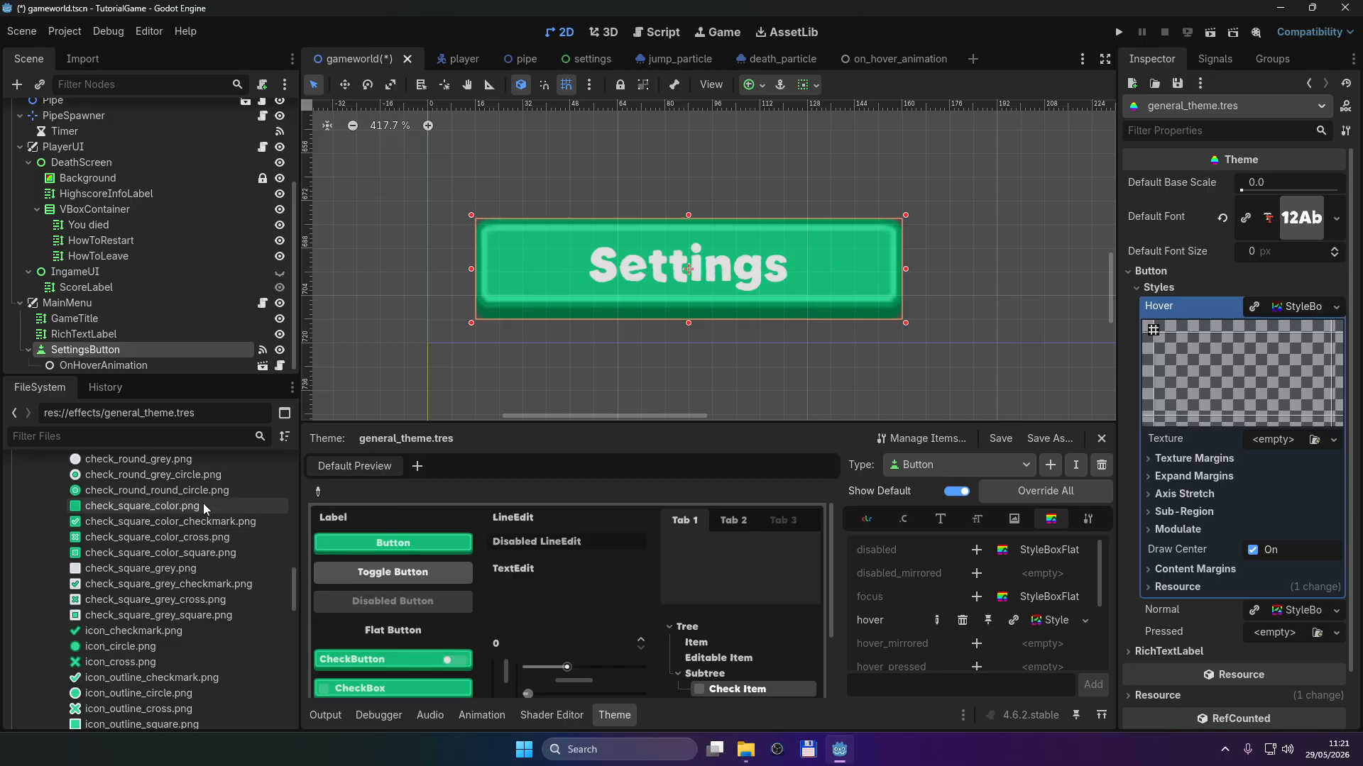
pyautogui.scroll(5, 200, 528)
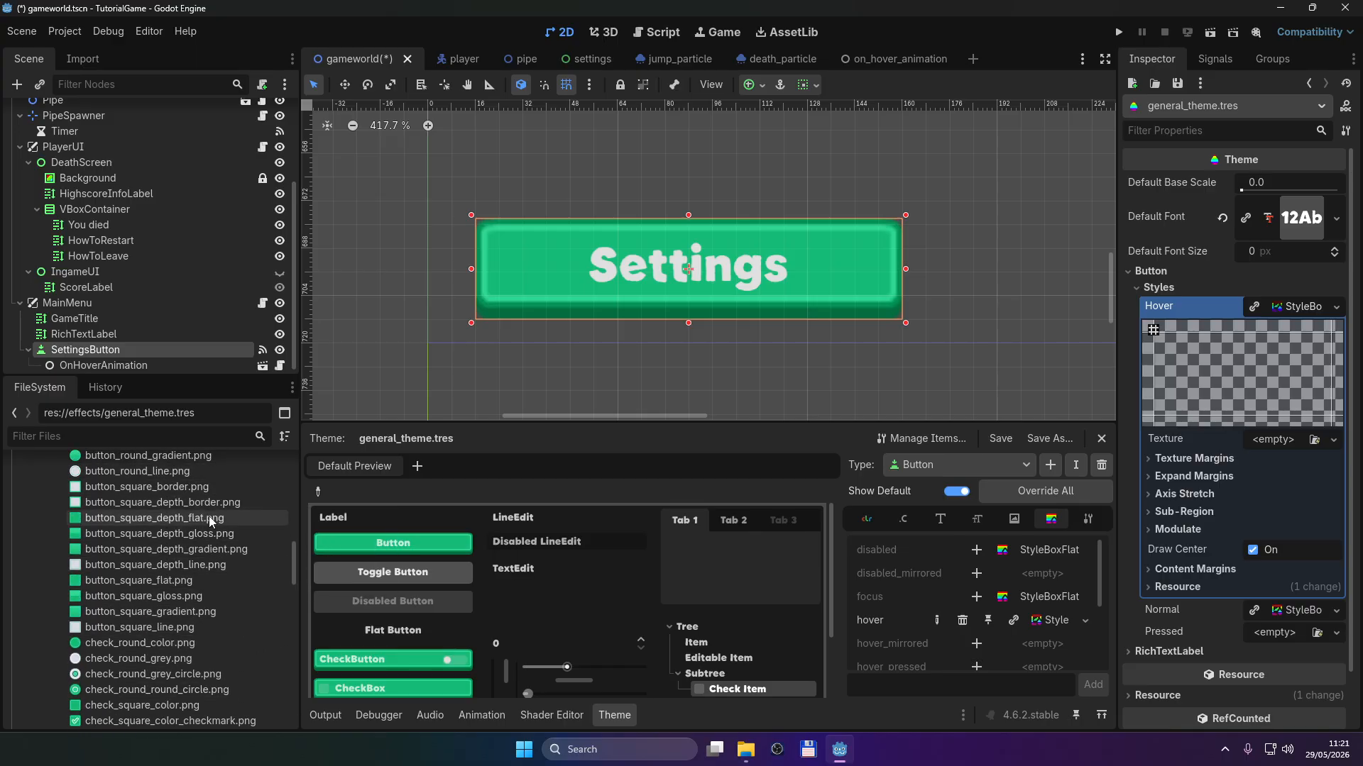
pyautogui.moveTo(202, 509)
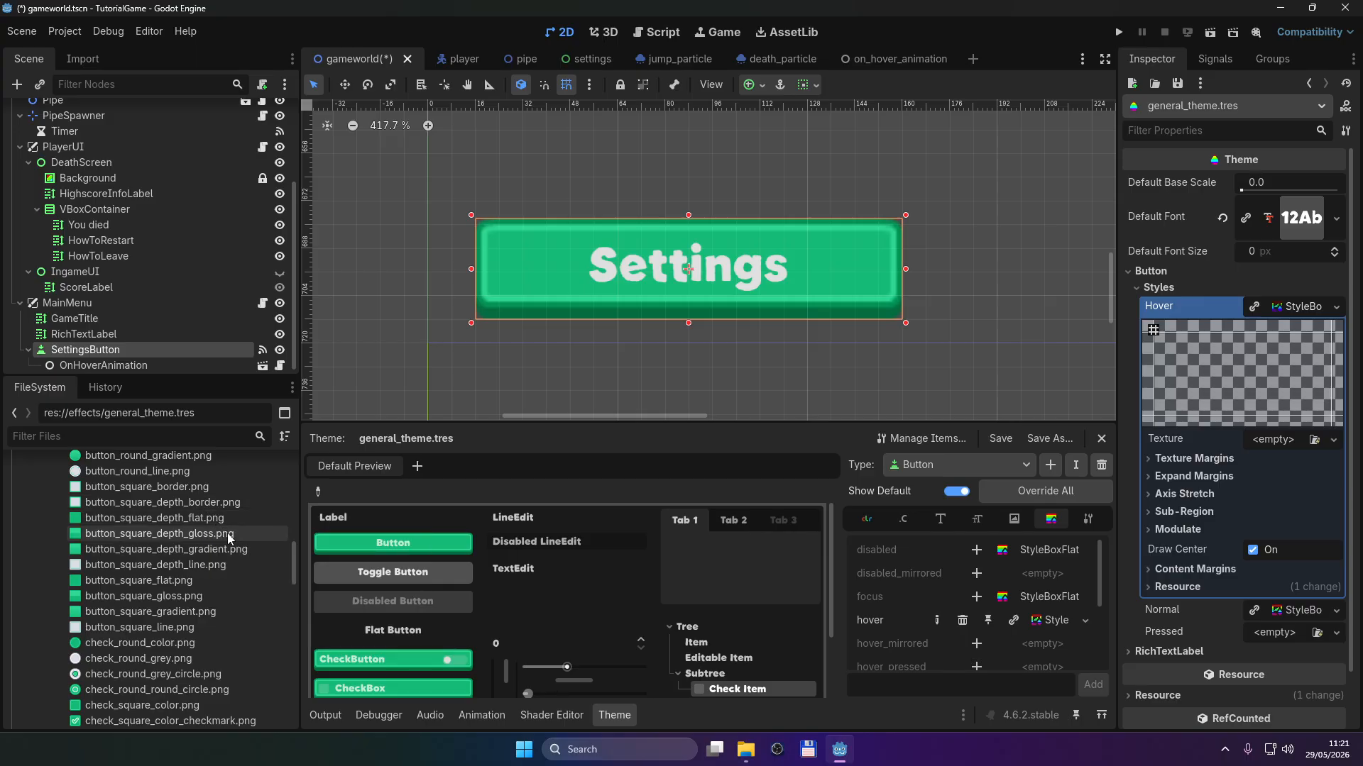
pyautogui.moveTo(229, 539)
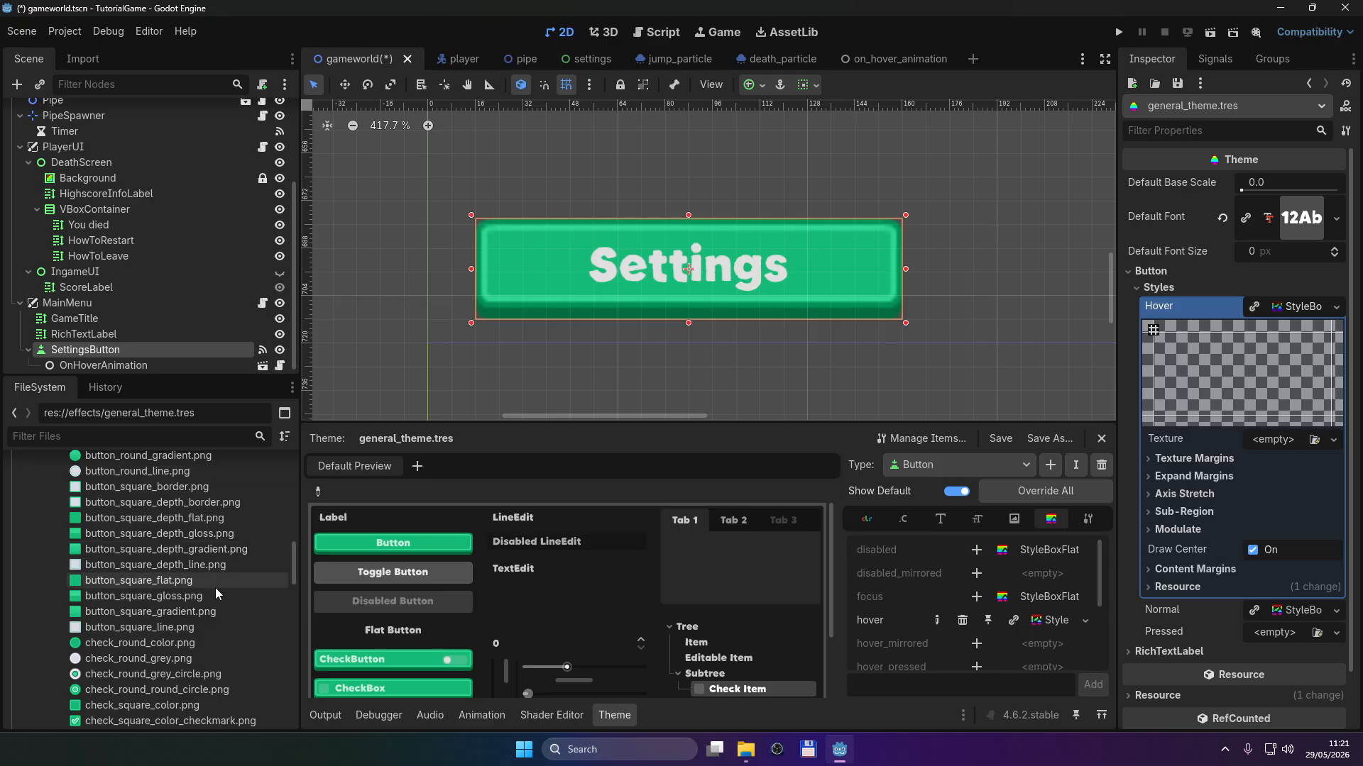
pyautogui.moveTo(215, 588)
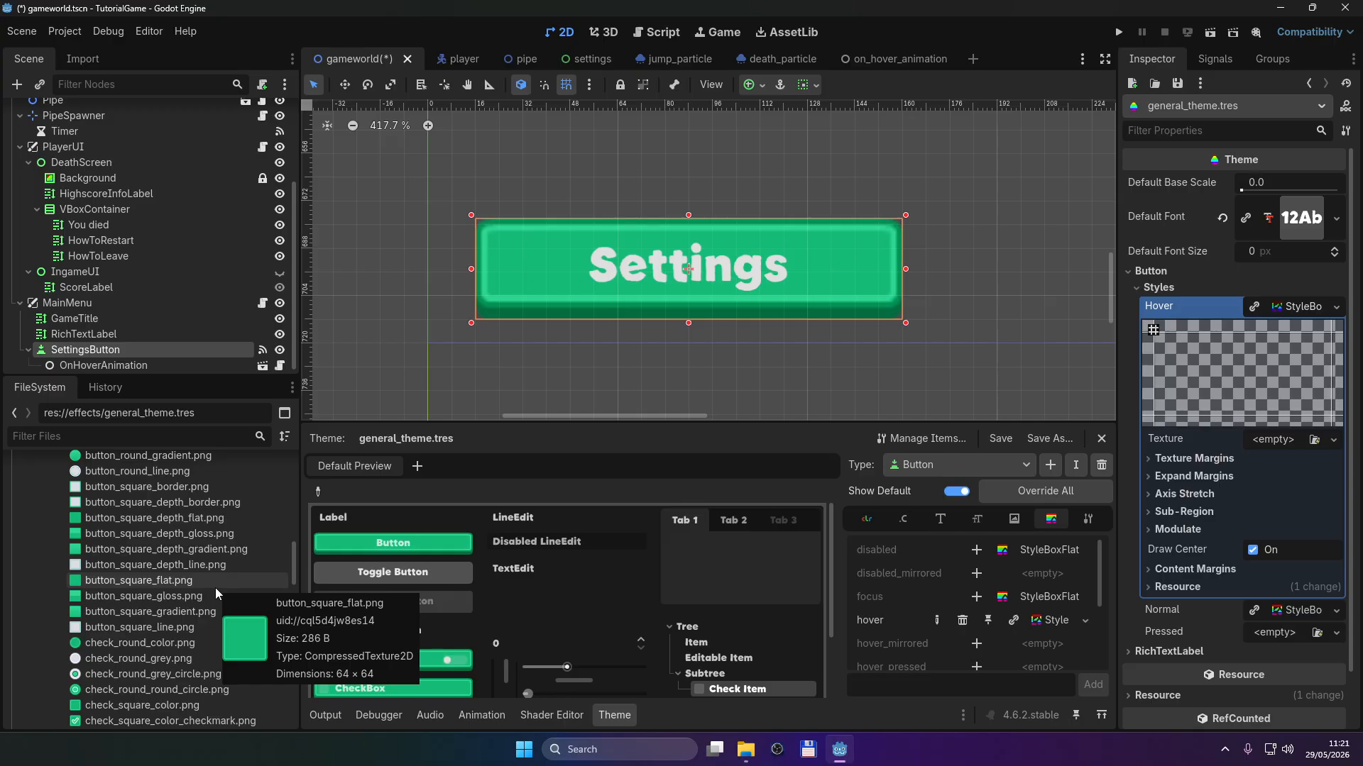
pyautogui.moveTo(160, 579); pyautogui.dragTo(1267, 437)
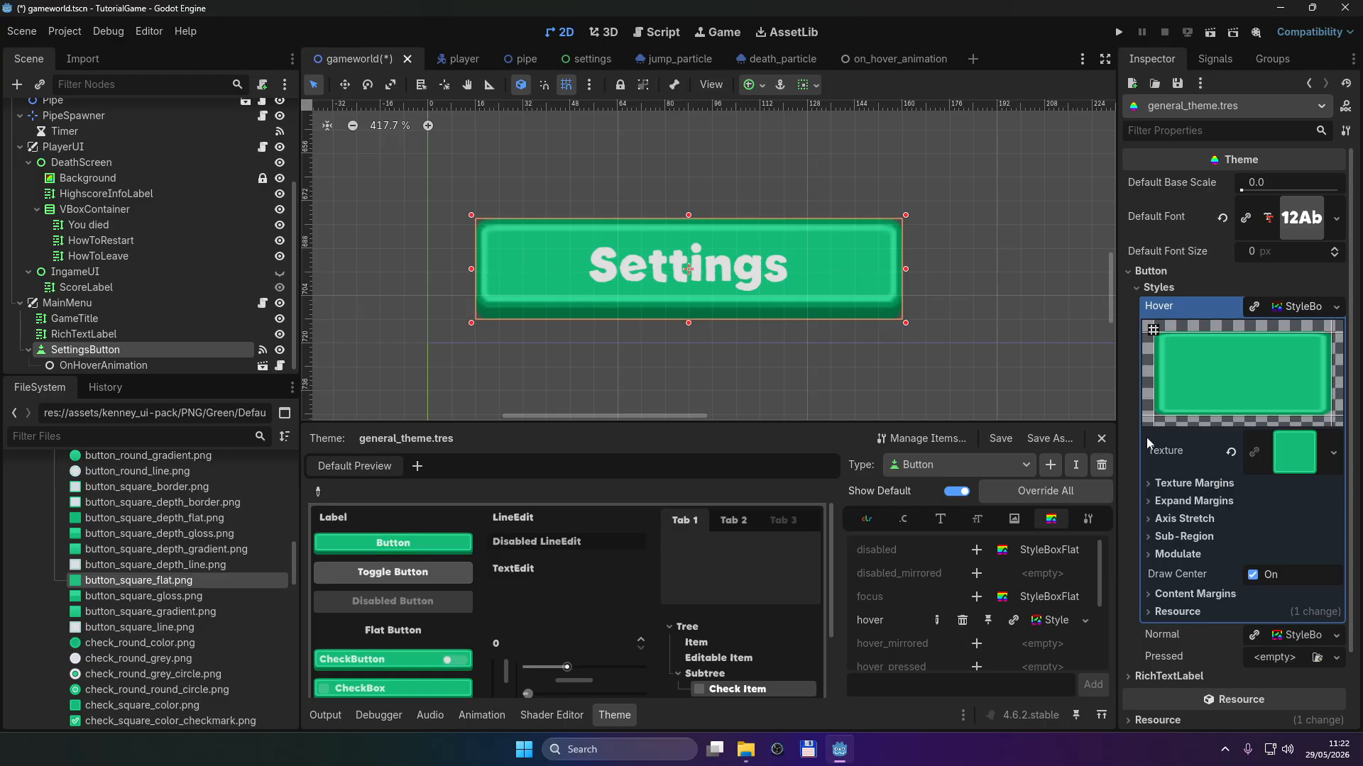
# Step: Set the hover style's left, top, right and bottom texture margins to 6 px each
pyautogui.click(1194, 483)
pyautogui.click(1279, 504)
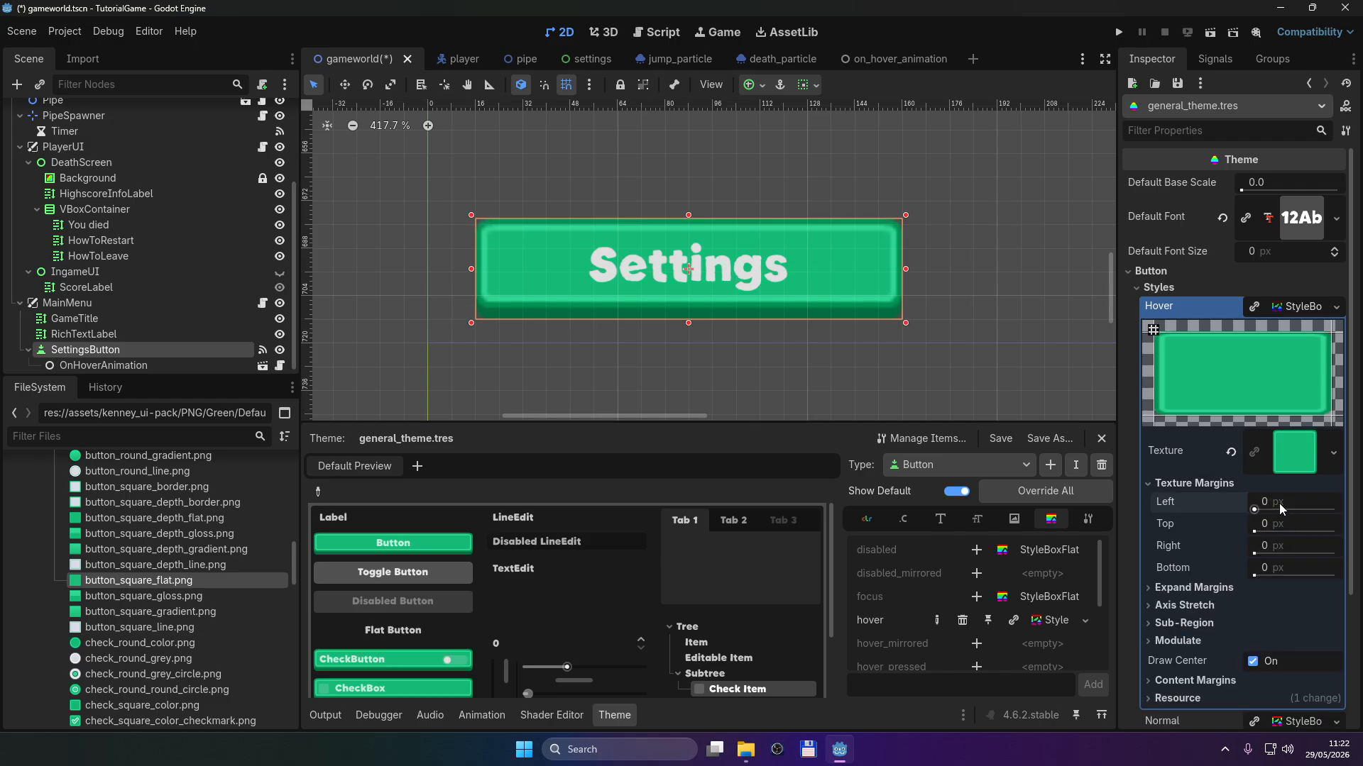
pyautogui.write('6')
pyautogui.press('Return')
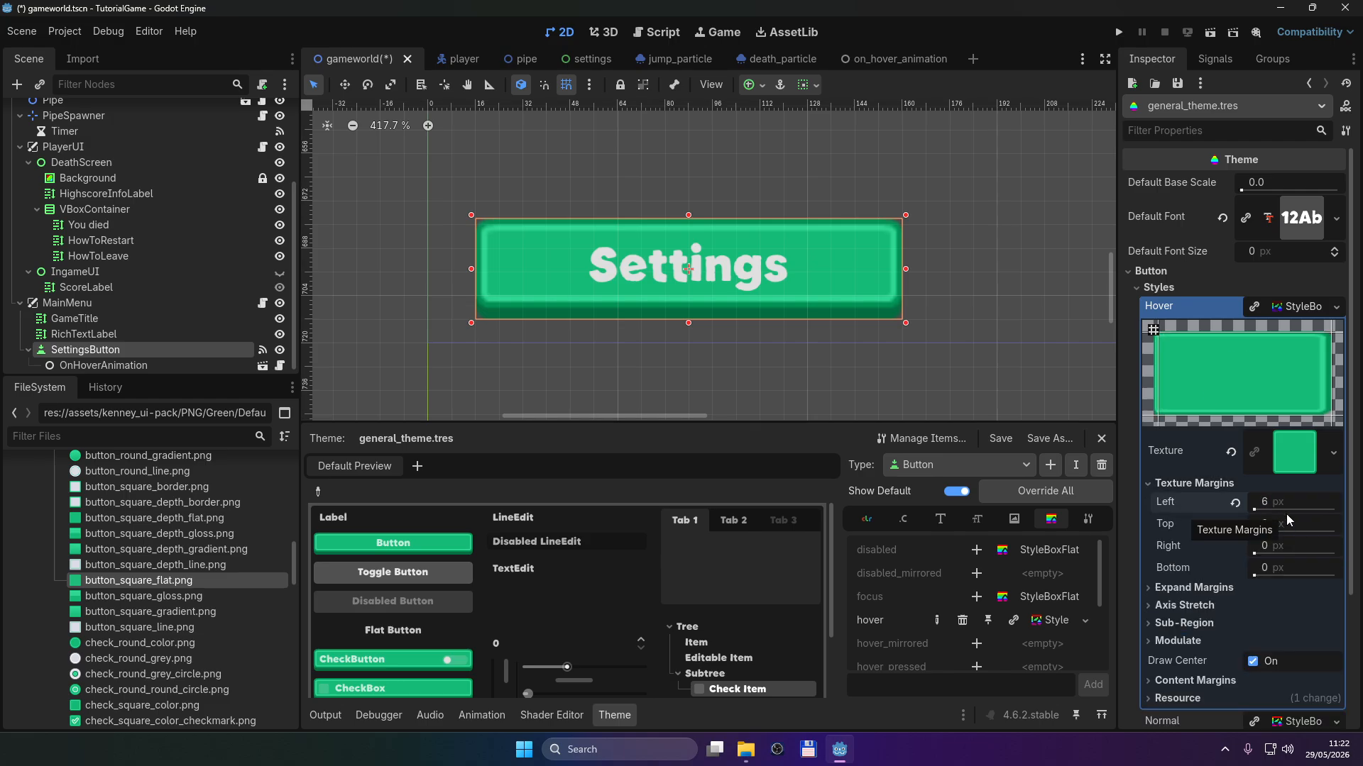
pyautogui.click(1283, 527)
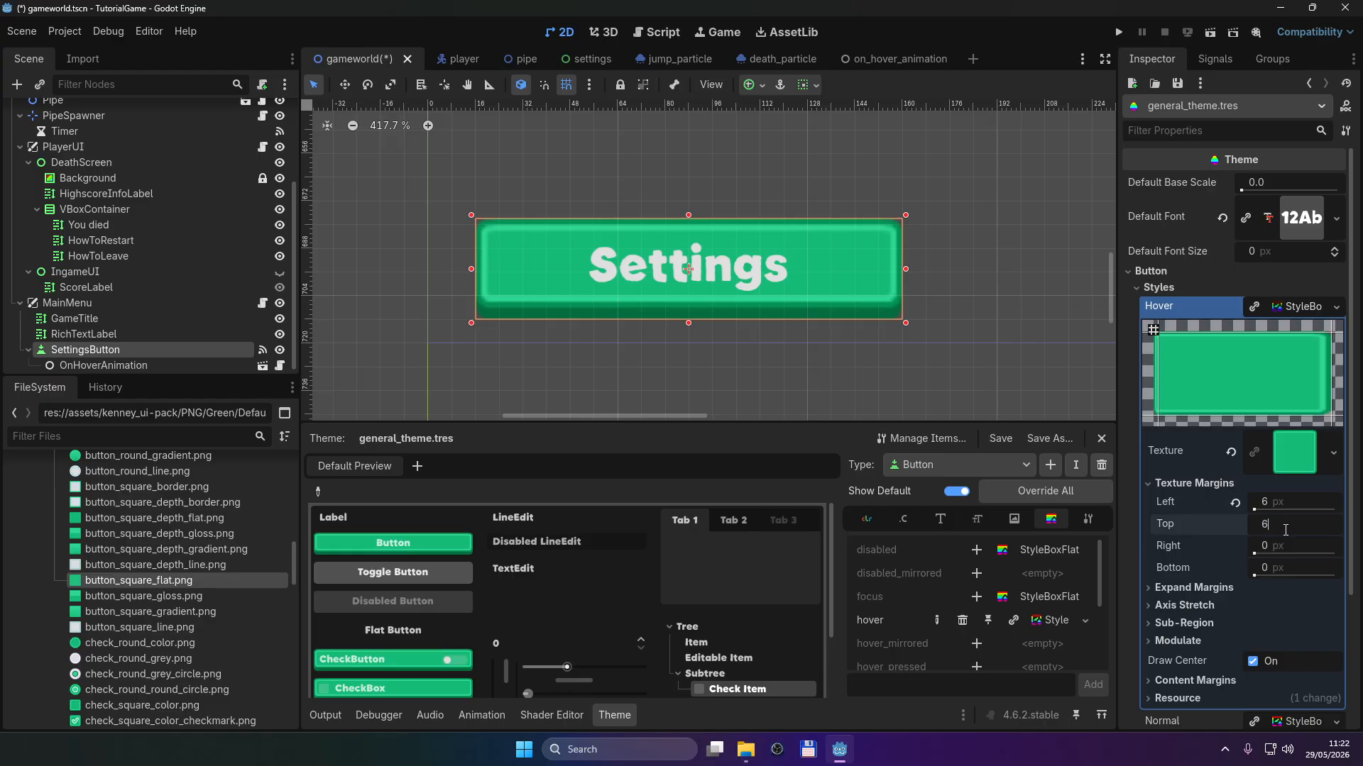
pyautogui.write('6')
pyautogui.press('Return')
pyautogui.click(1281, 541)
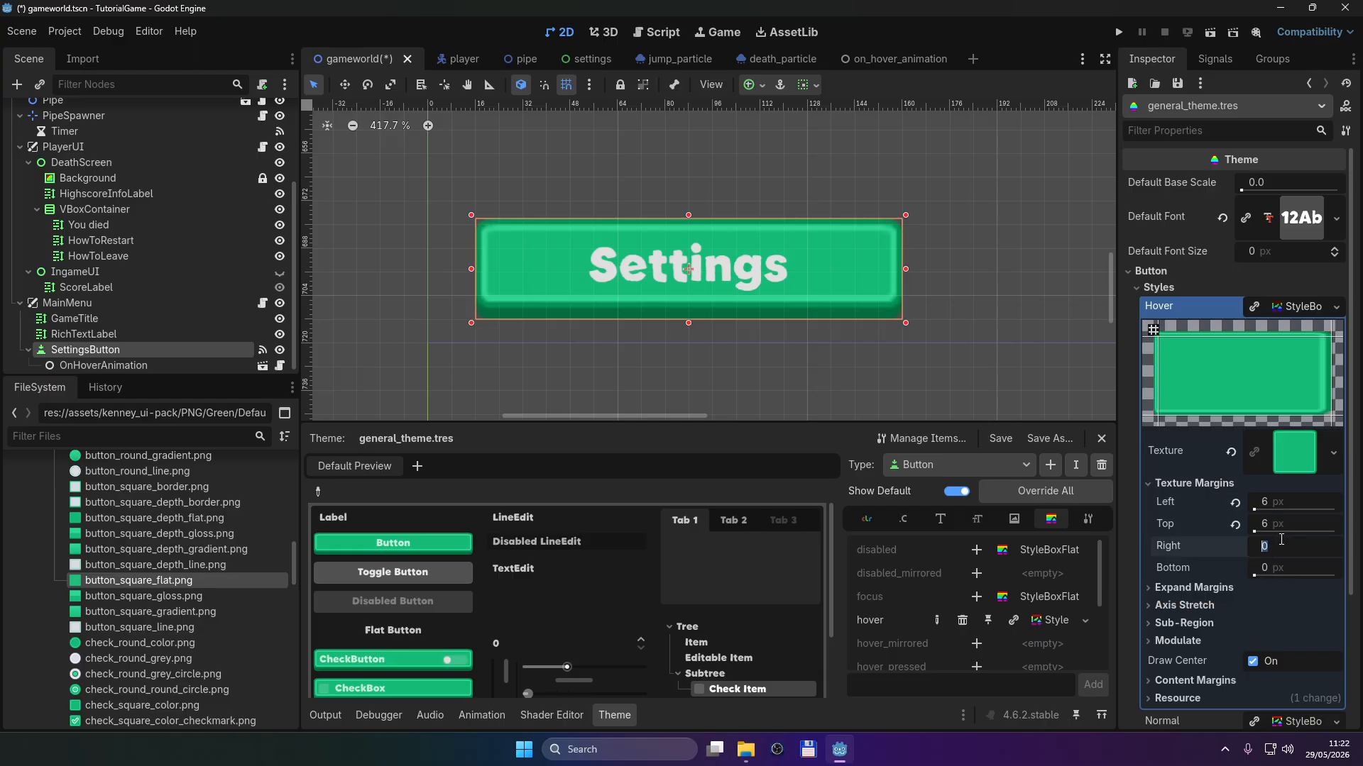
pyautogui.write('6')
pyautogui.press('Return')
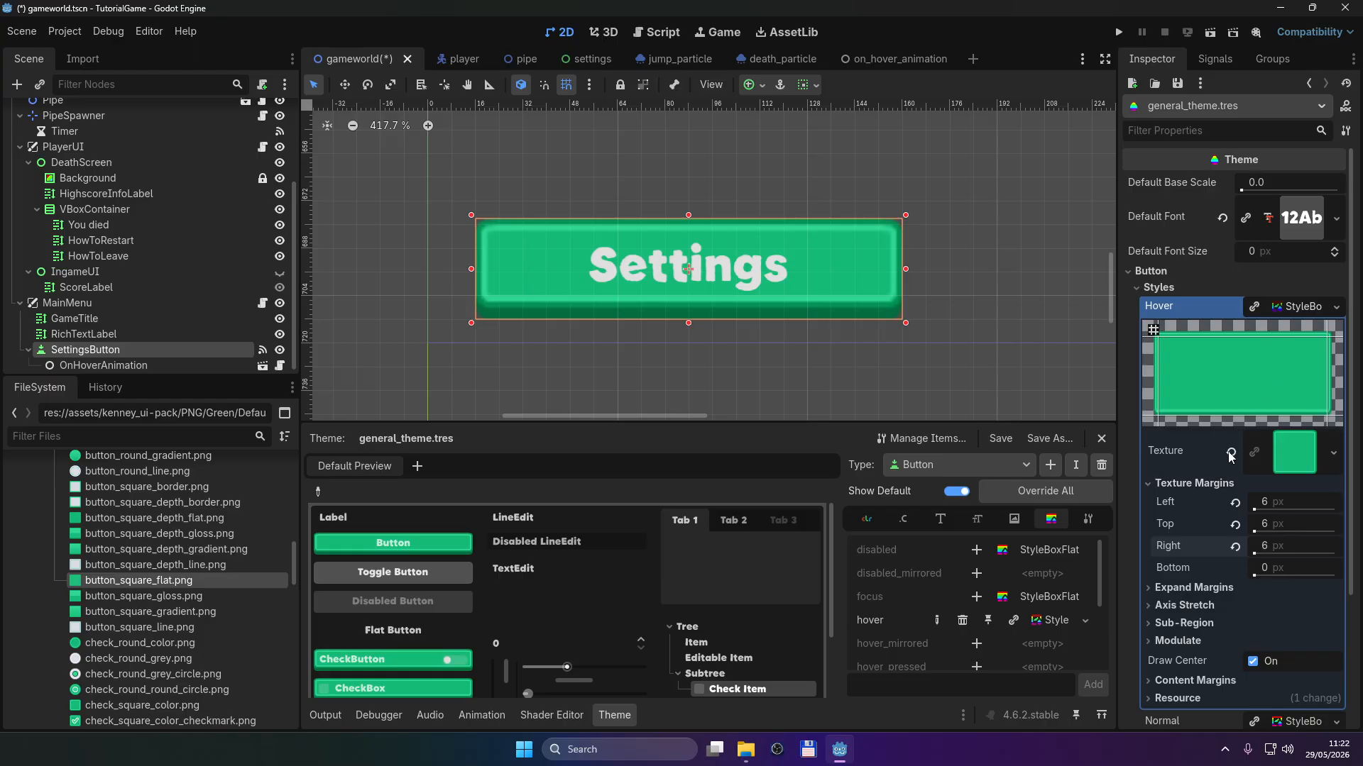
pyautogui.click(1303, 563)
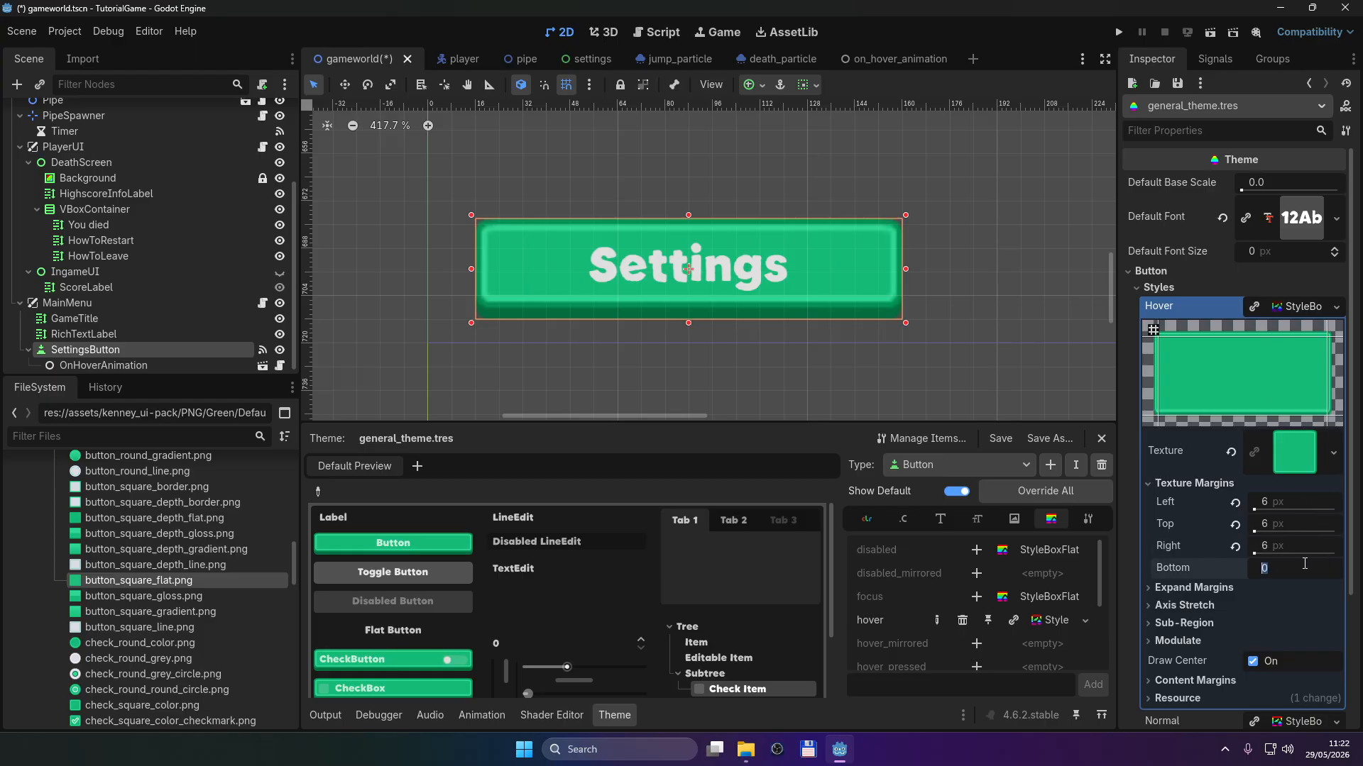
pyautogui.write('6')
pyautogui.press('Return')
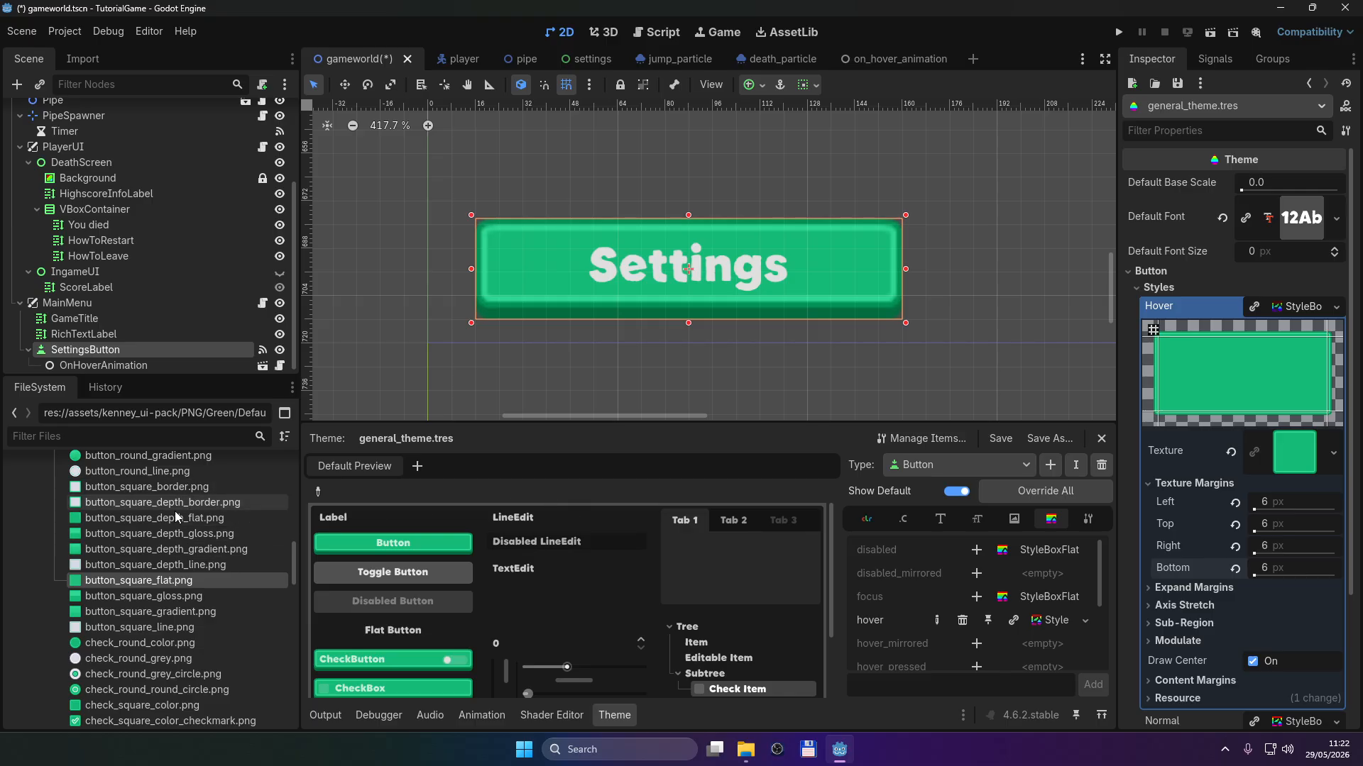
# Step: Replace the hover style's texture with button_square_depth_gloss.png and set its bottom texture margin to 9 px
pyautogui.click(180, 533)
pyautogui.moveTo(179, 537); pyautogui.dragTo(1290, 454)
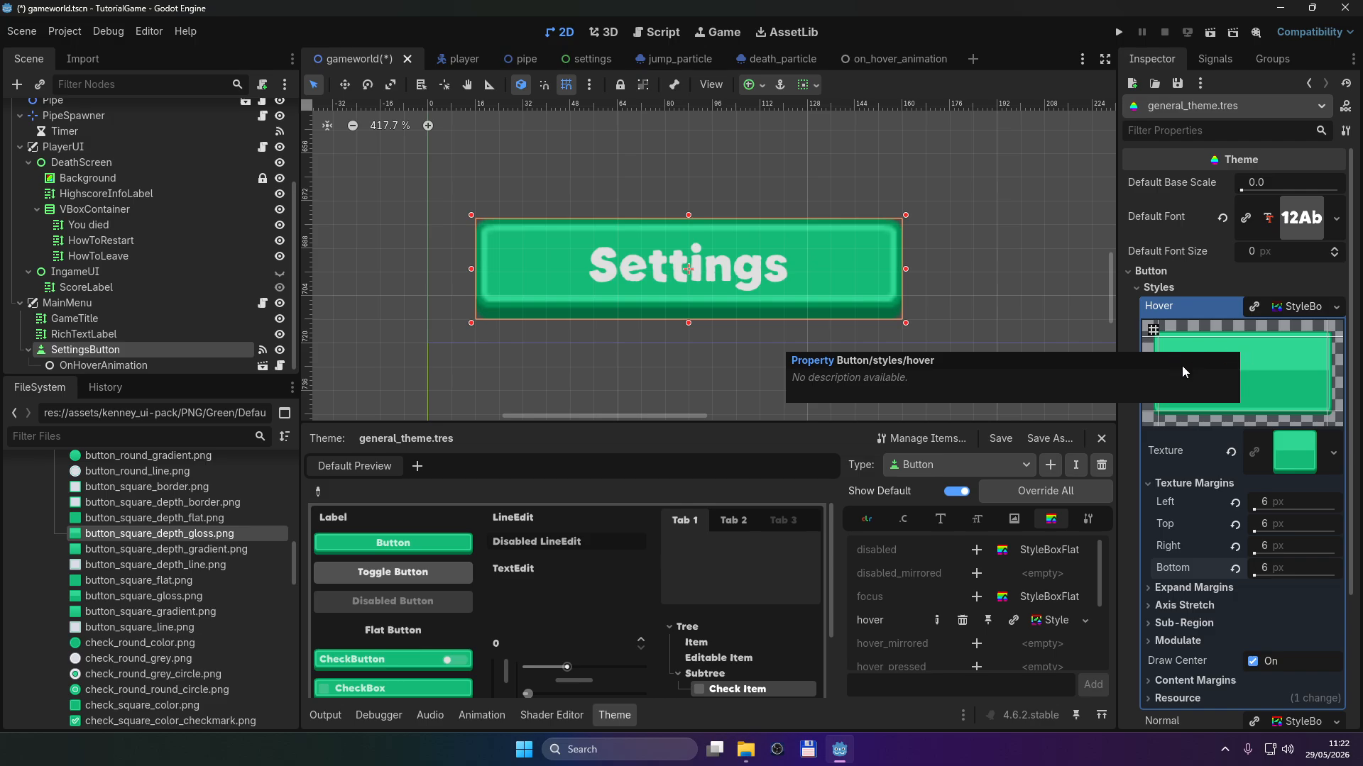
pyautogui.click(1282, 565)
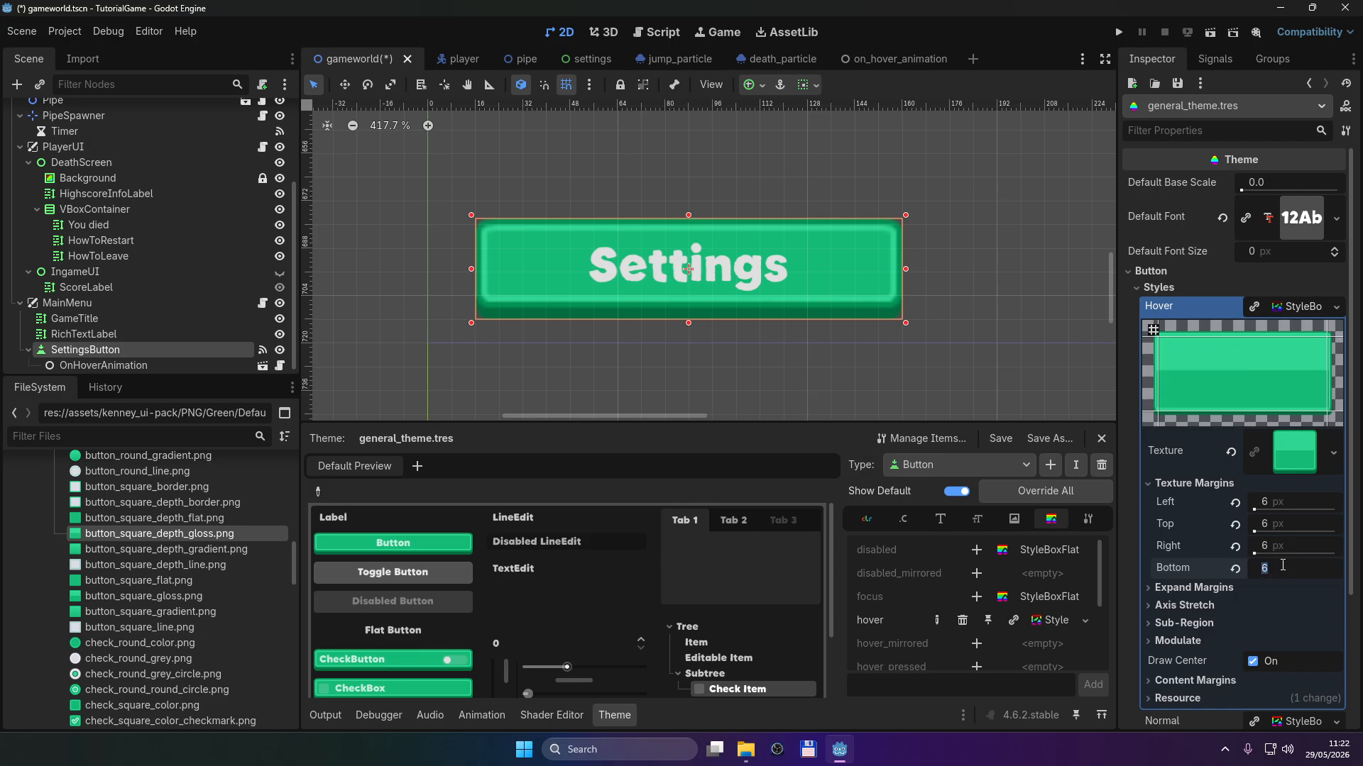
pyautogui.write('9')
pyautogui.press('Return')
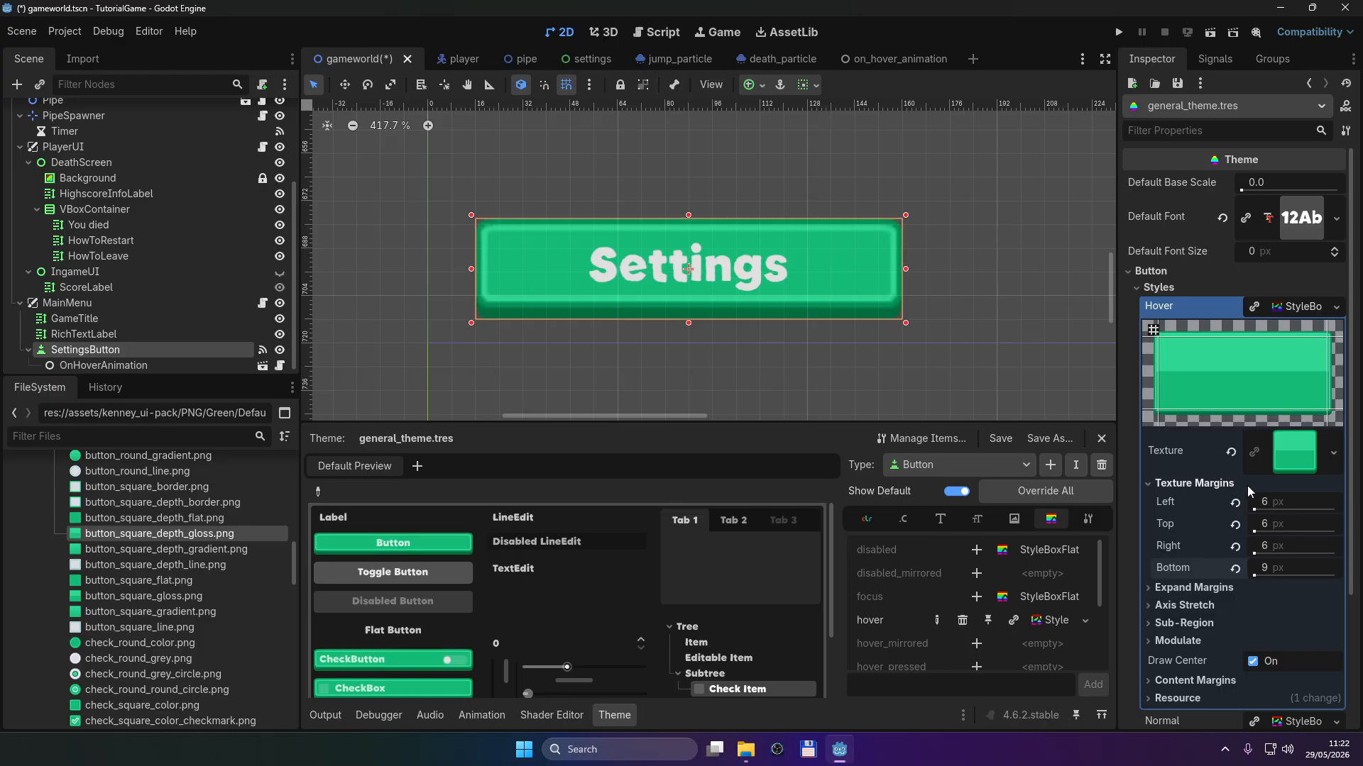
pyautogui.click(1278, 524)
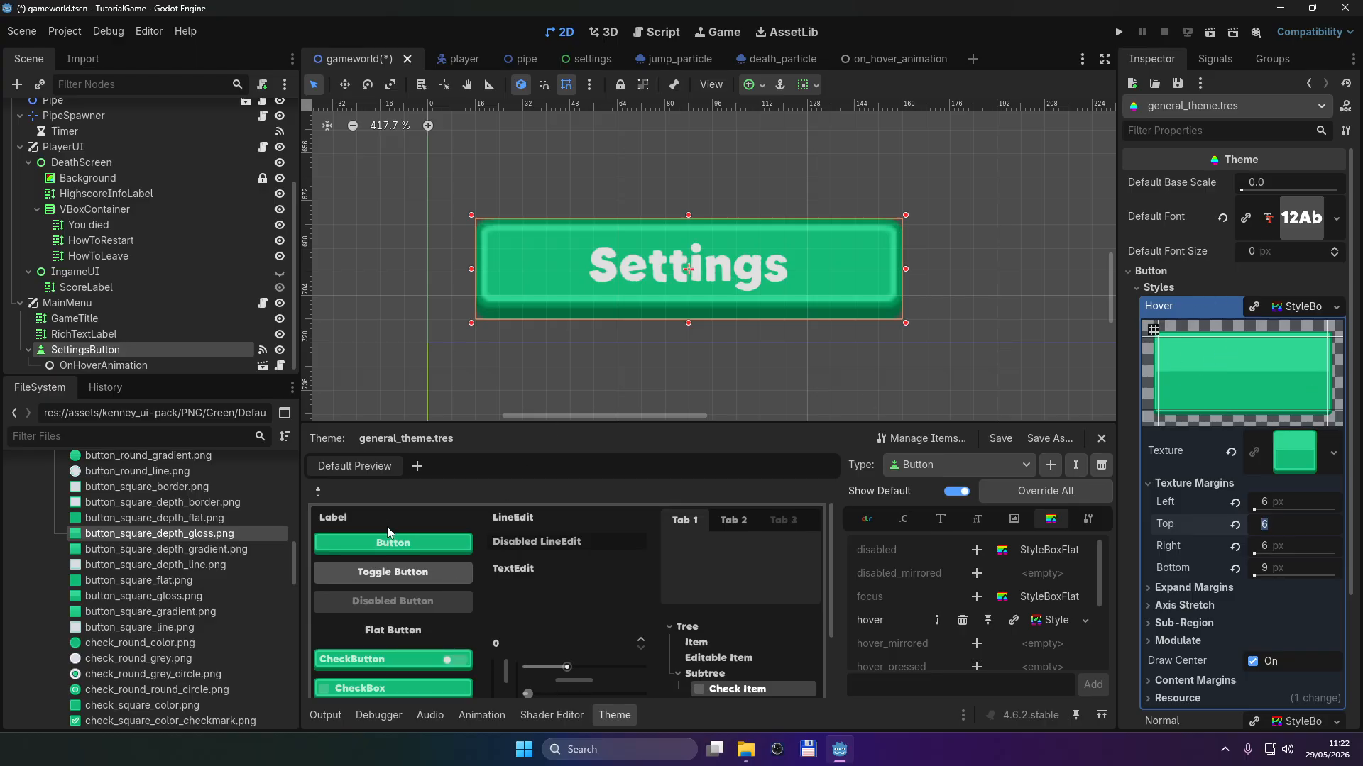
# Step: Run the game to test the Settings button's hover look, open the settings screen and return to the main menu, and close the game
pyautogui.press('F5')
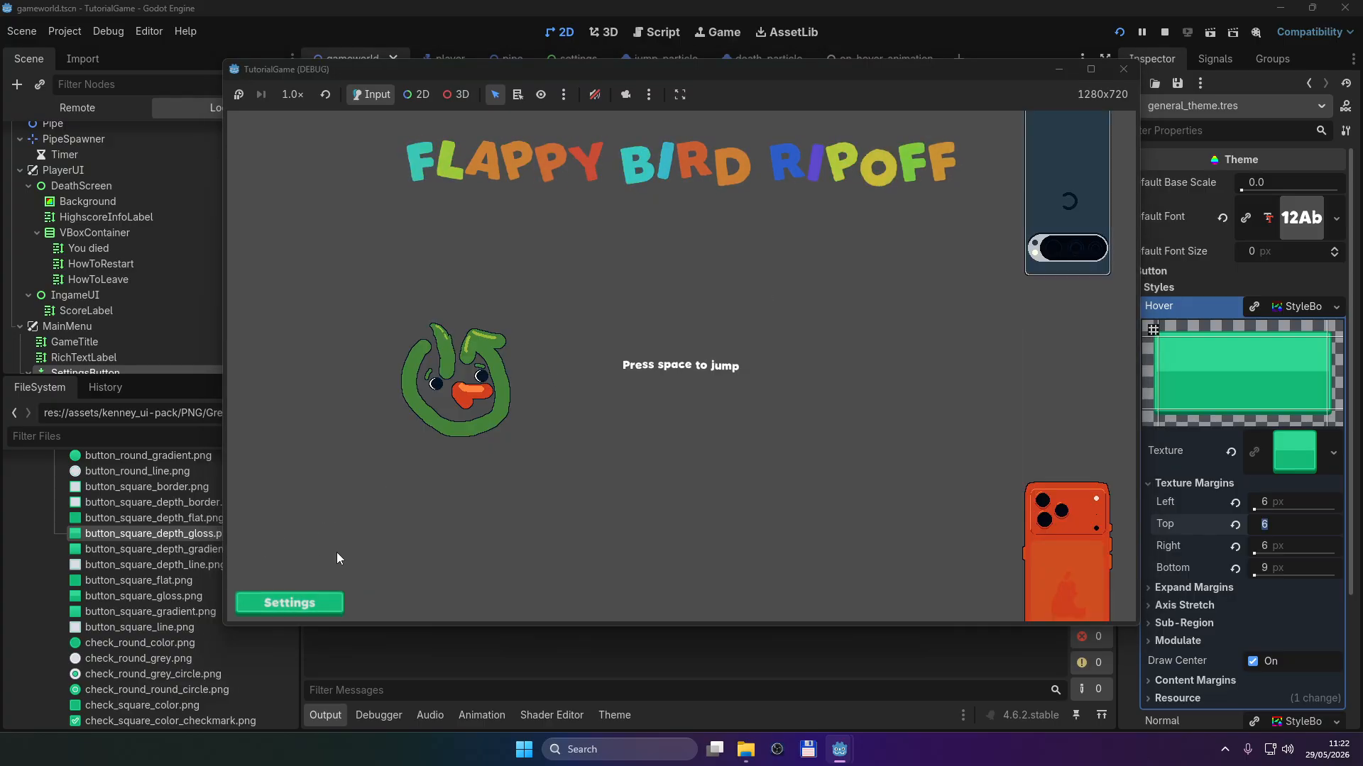
pyautogui.click(325, 607)
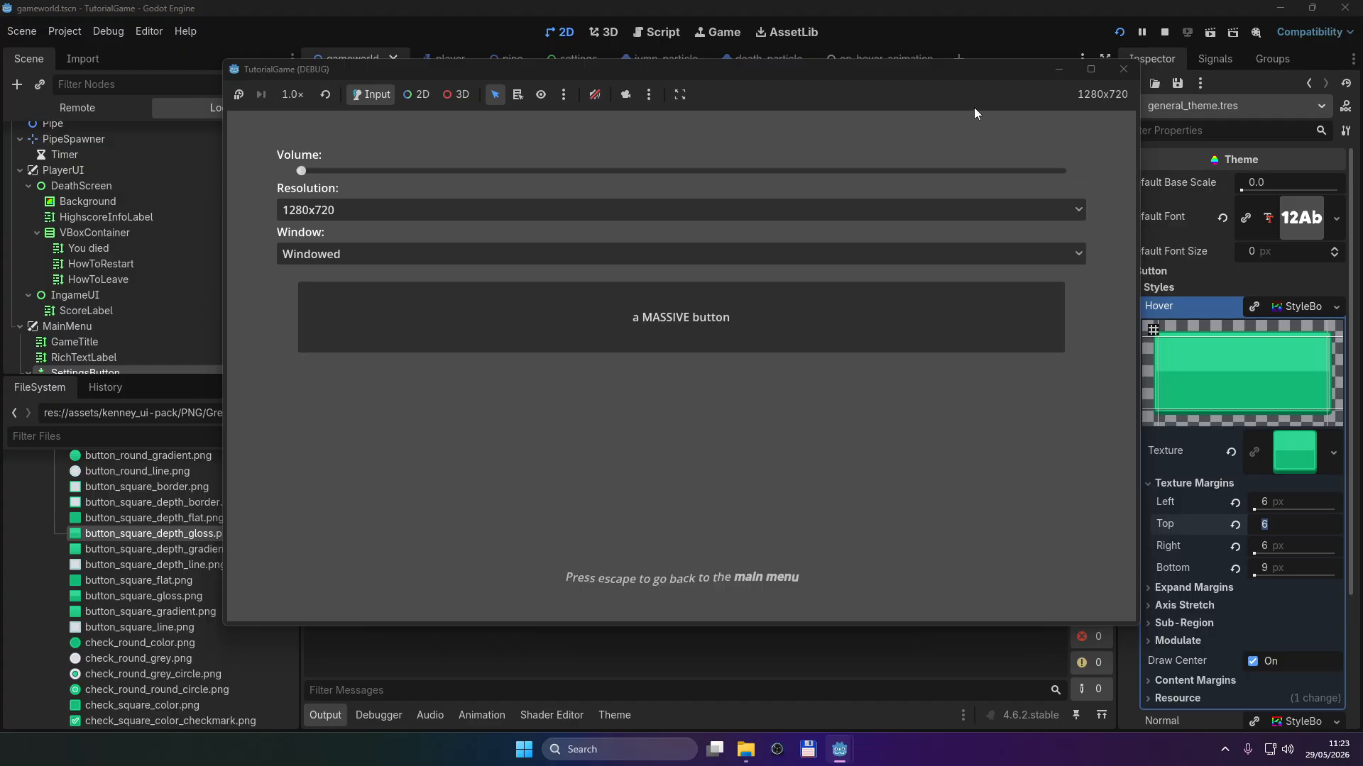
pyautogui.press('Escape')
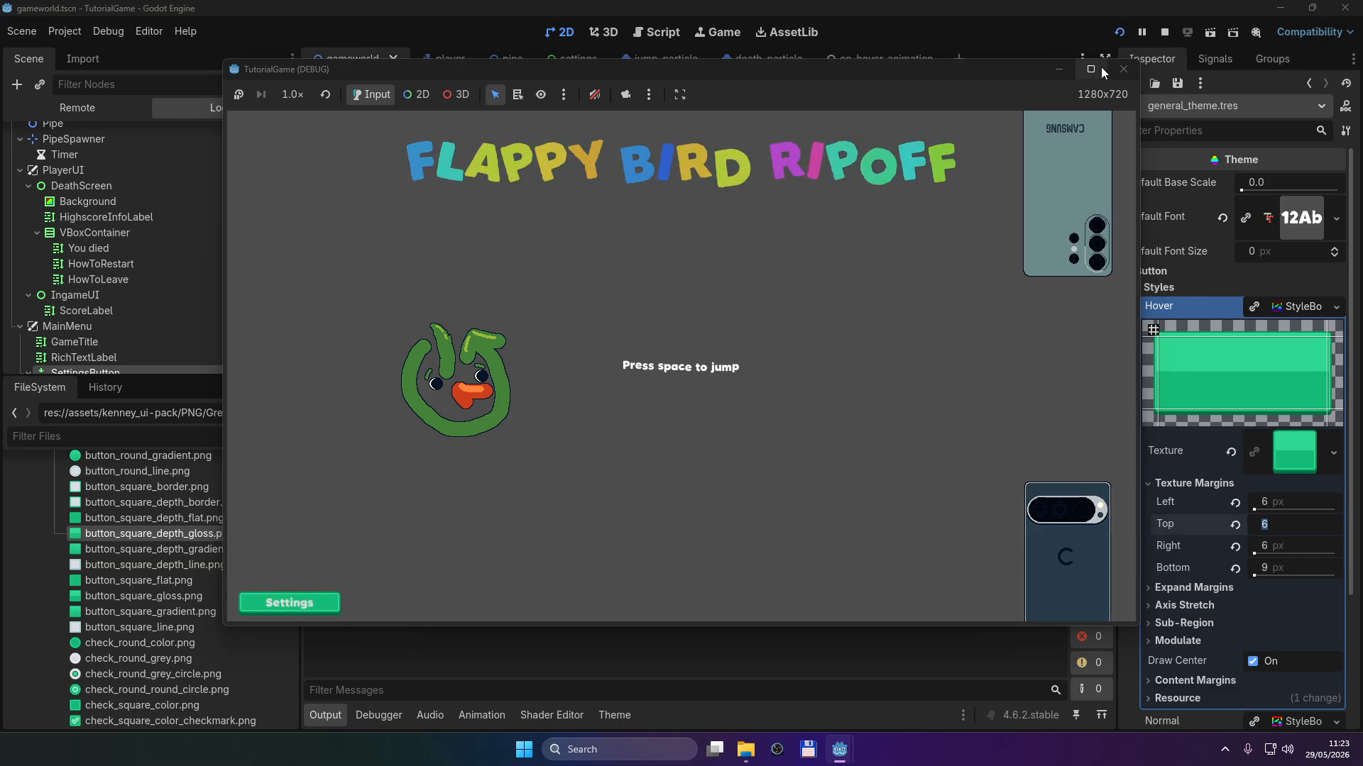
pyautogui.click(1123, 69)
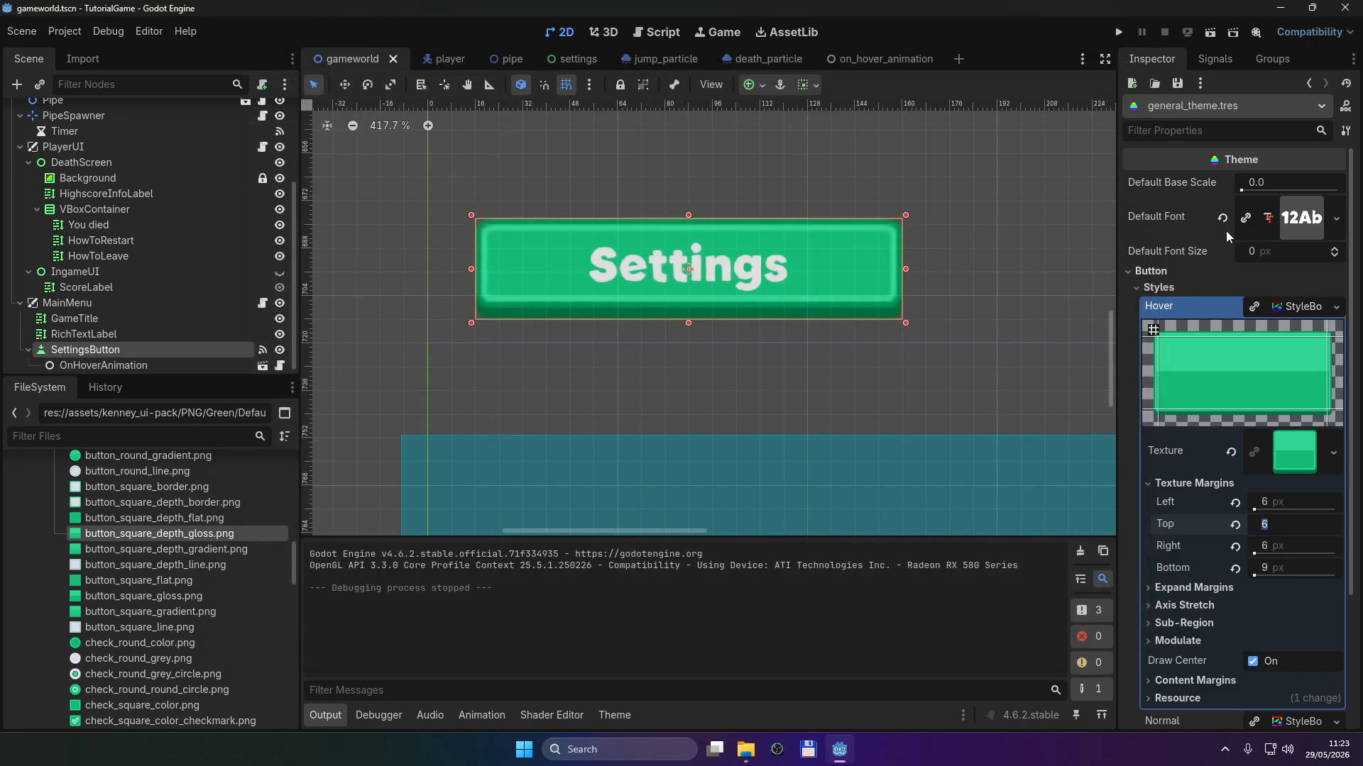
# Step: Give the Button type's pressed style a new StyleBoxTexture that uses button_square_gradient.png as its texture
pyautogui.click(1269, 310)
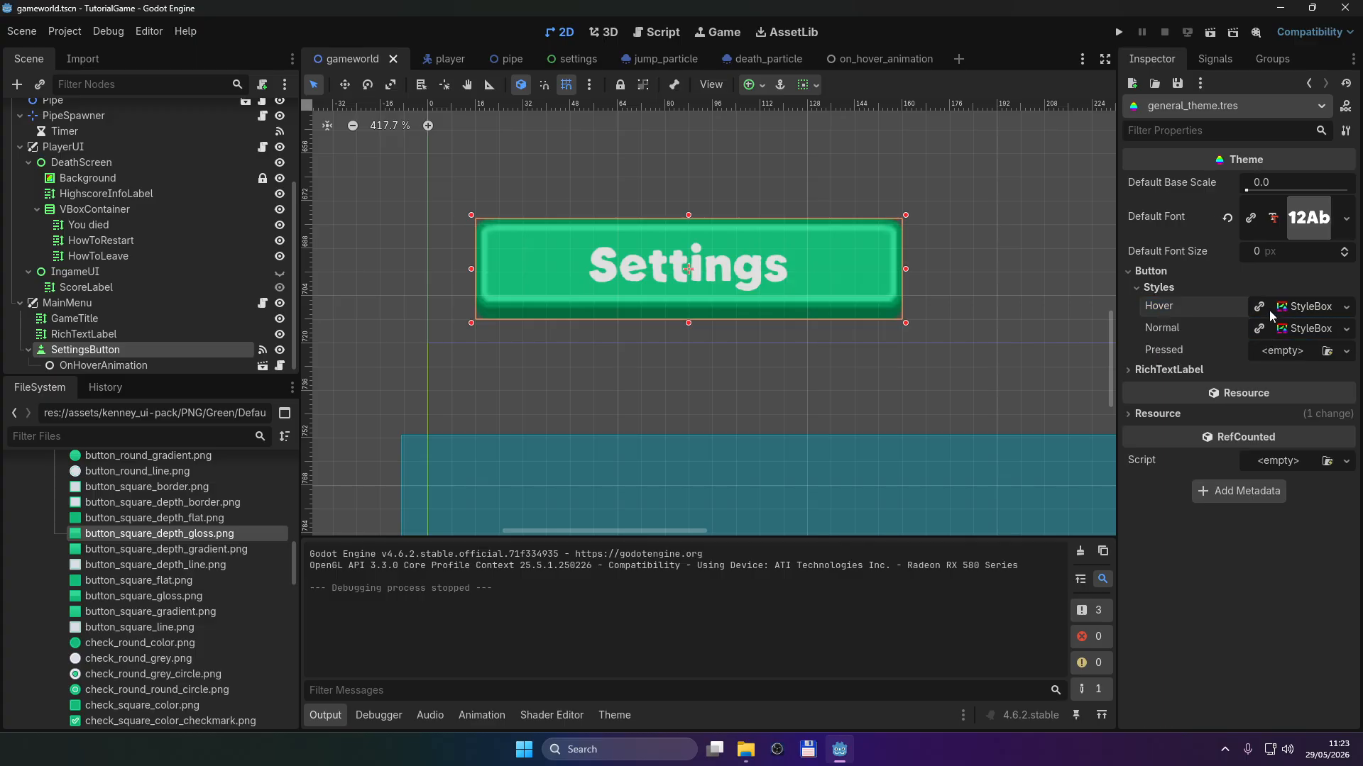
pyautogui.click(1346, 351)
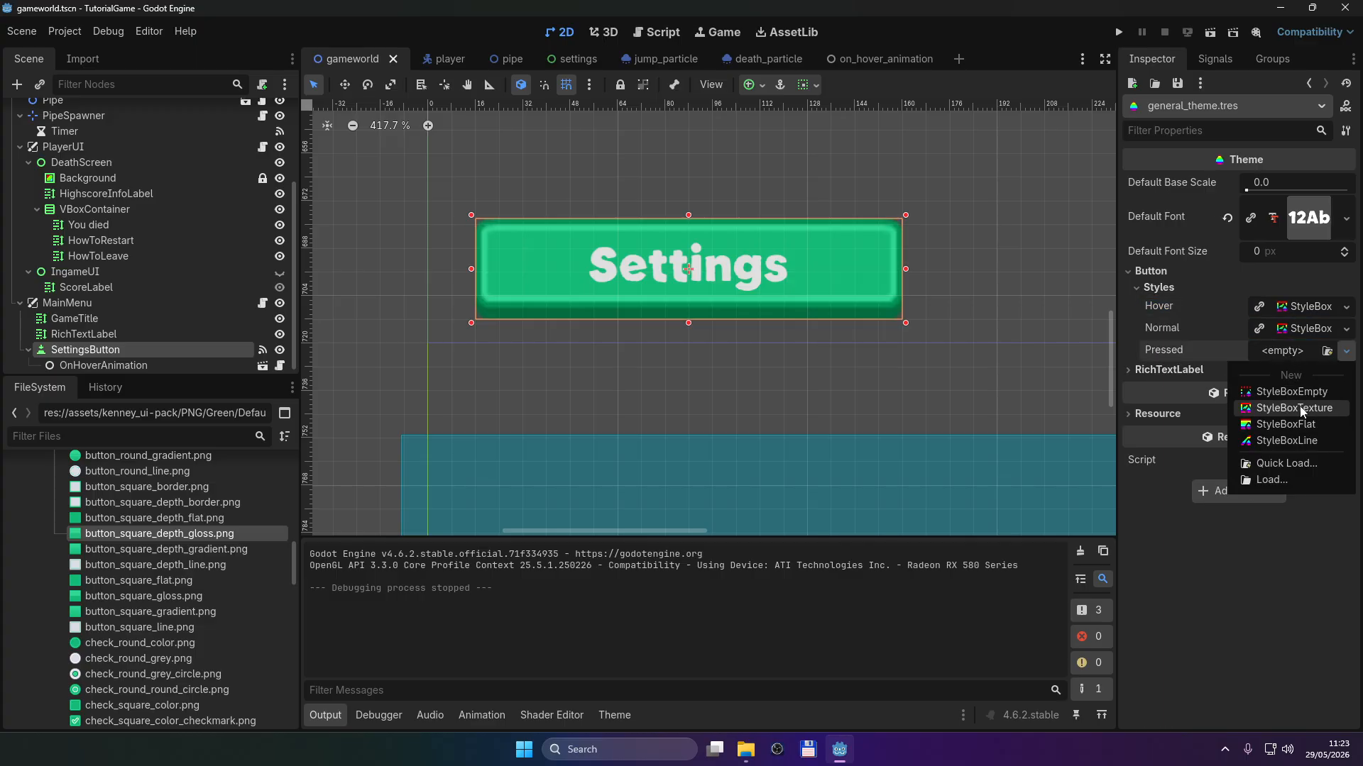
pyautogui.click(1288, 408)
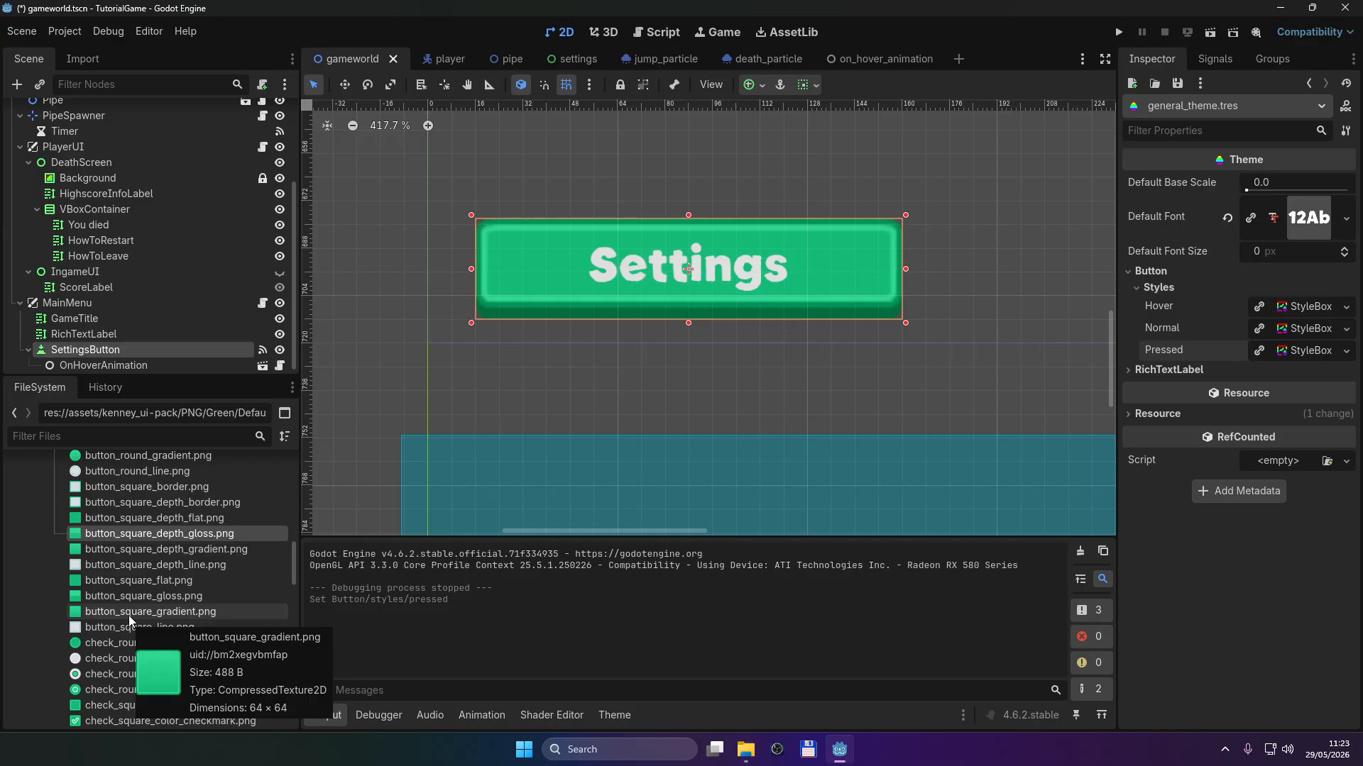
pyautogui.moveTo(129, 615); pyautogui.dragTo(1274, 490)
pyautogui.click(1294, 357)
# Step: Set all four texture margins of the pressed style to 6 px
pyautogui.click(1164, 528)
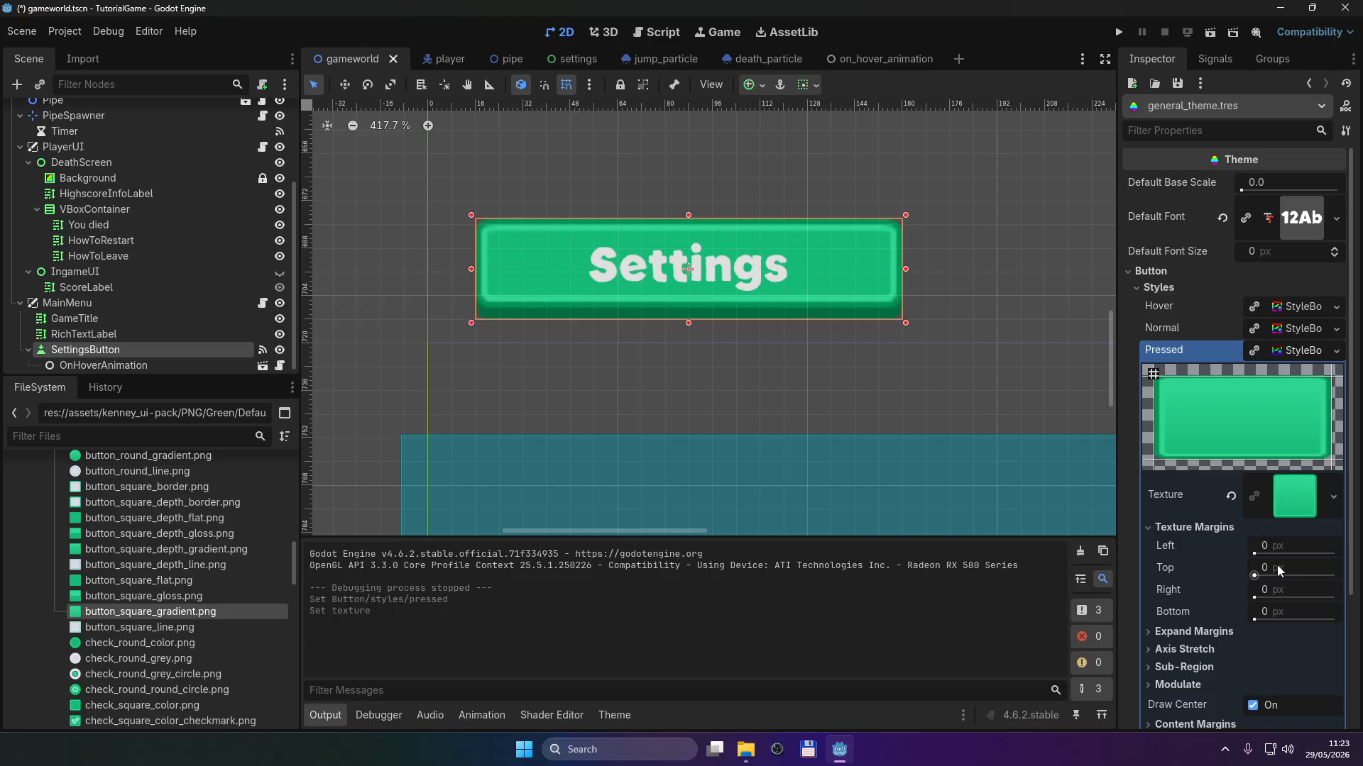
pyautogui.click(1280, 547)
pyautogui.write('6')
pyautogui.press('Return')
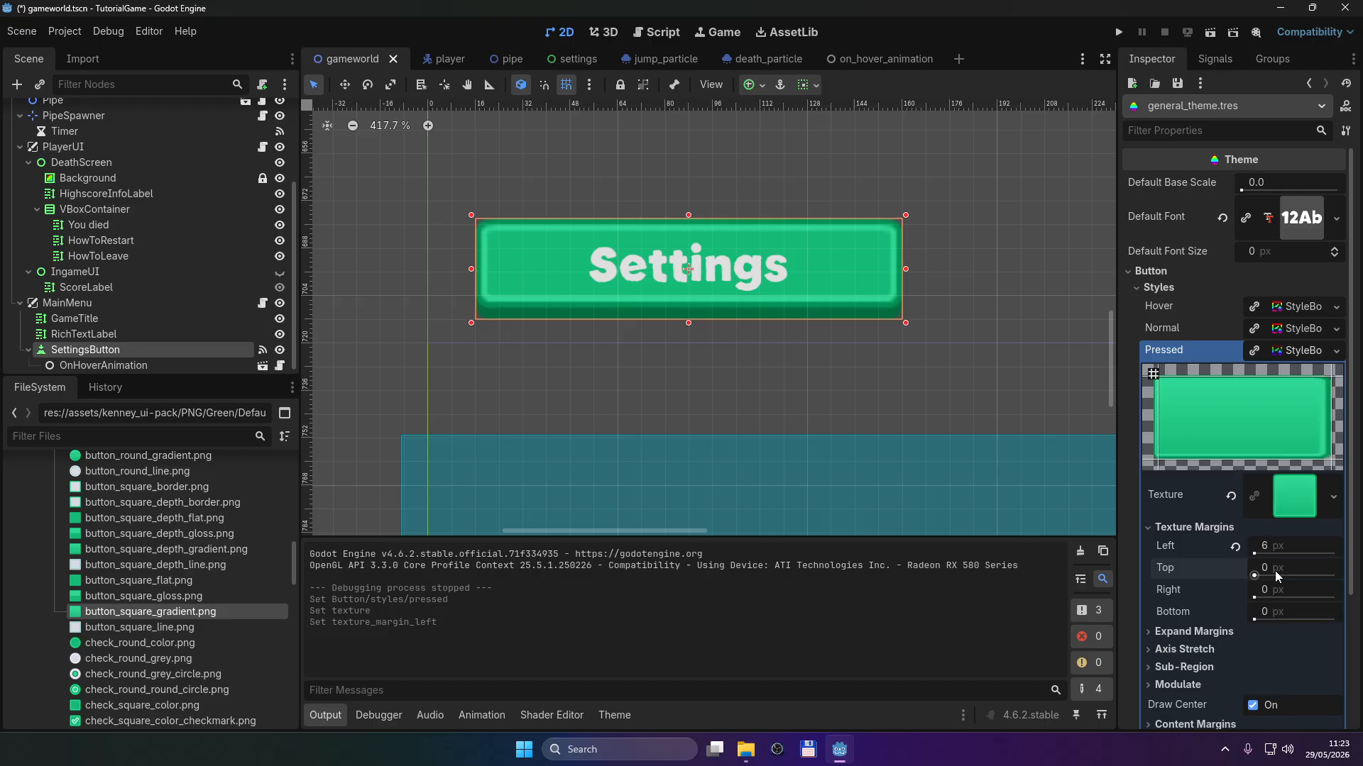
pyautogui.write('6')
pyautogui.press('Return')
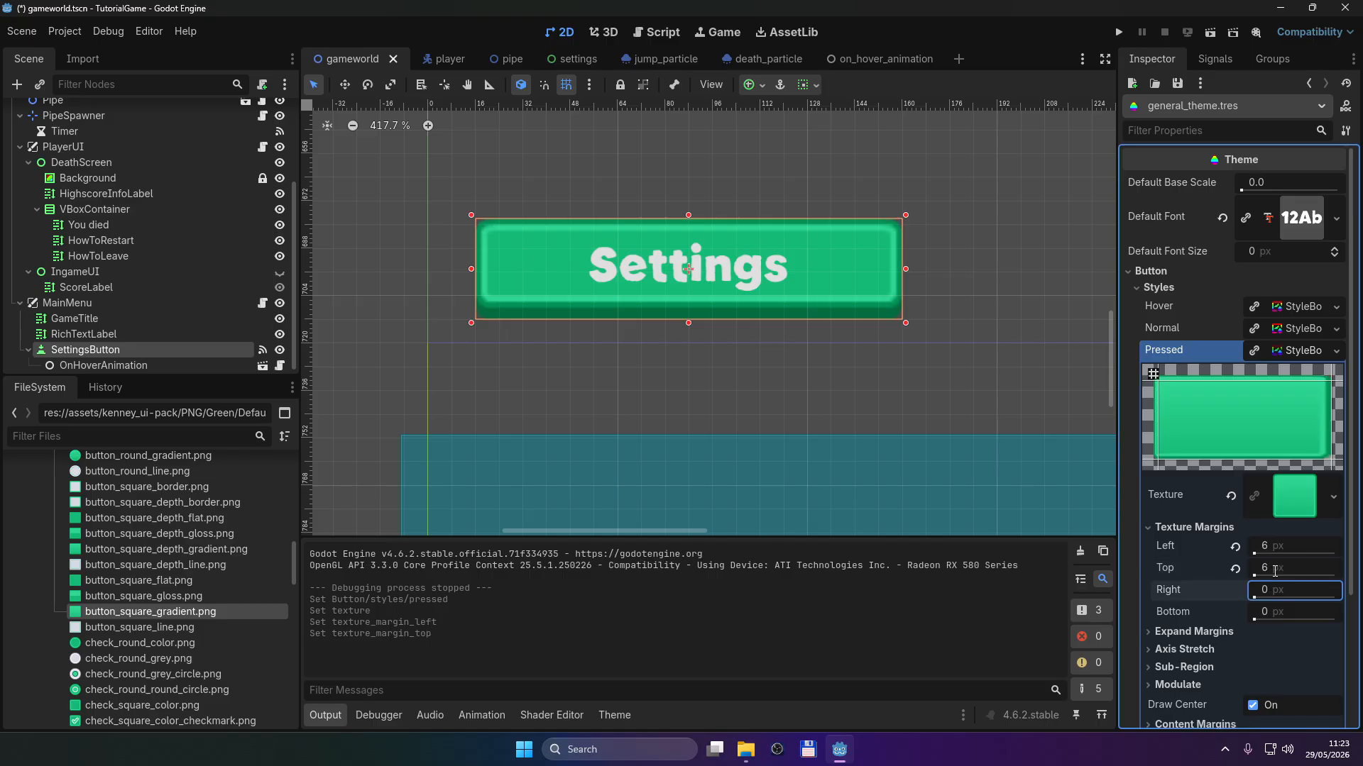
pyautogui.write('6')
pyautogui.press('Return')
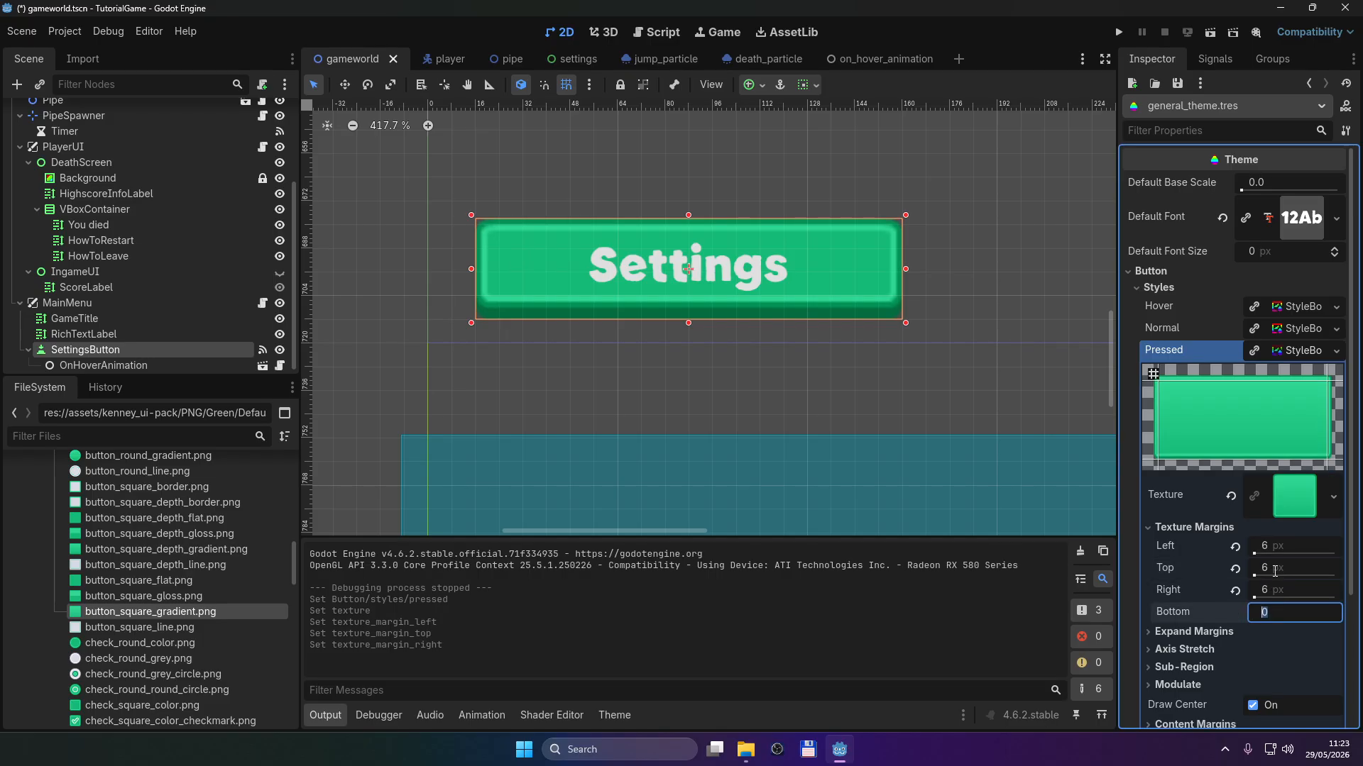
pyautogui.press('Return')
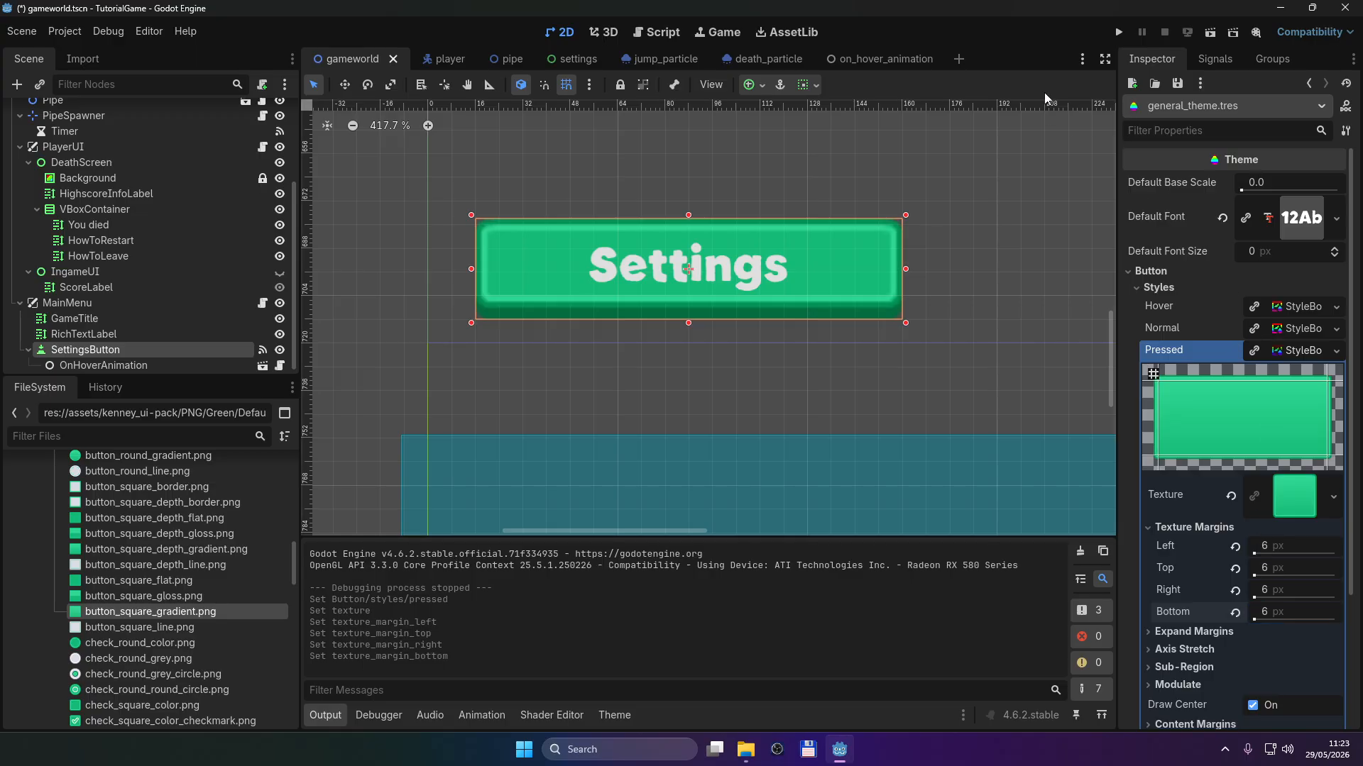
# Step: Run the game, test the Settings button's pressed look by opening the settings screen, and close the game
pyautogui.press('F5')
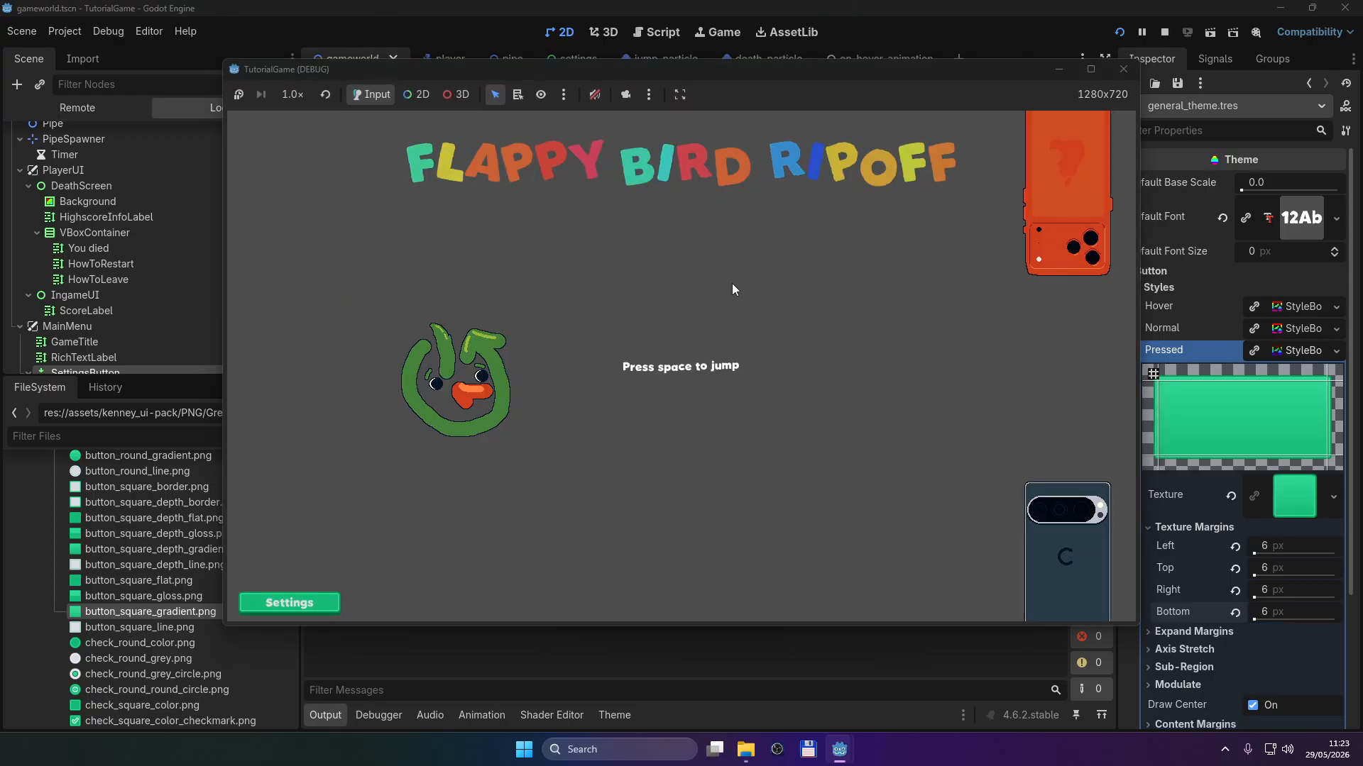
pyautogui.click(261, 596)
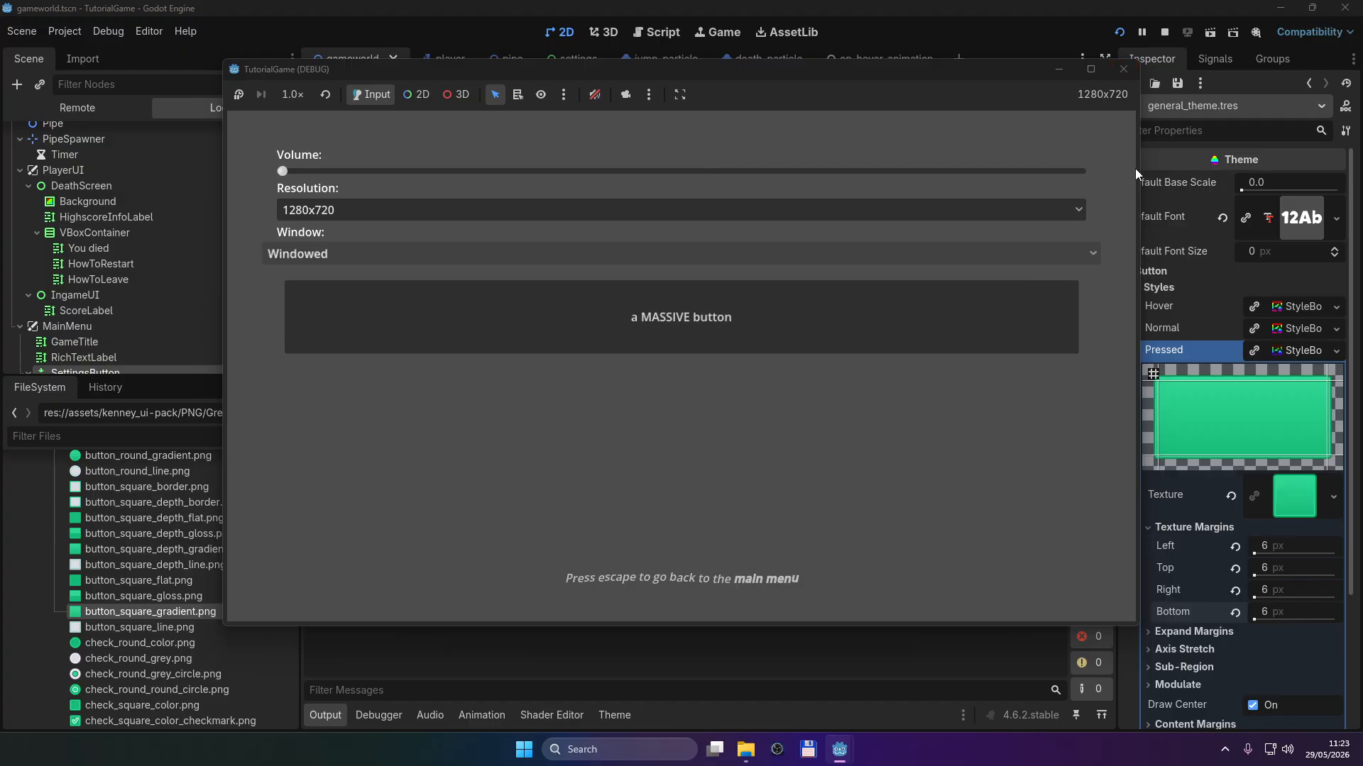
pyautogui.click(1123, 70)
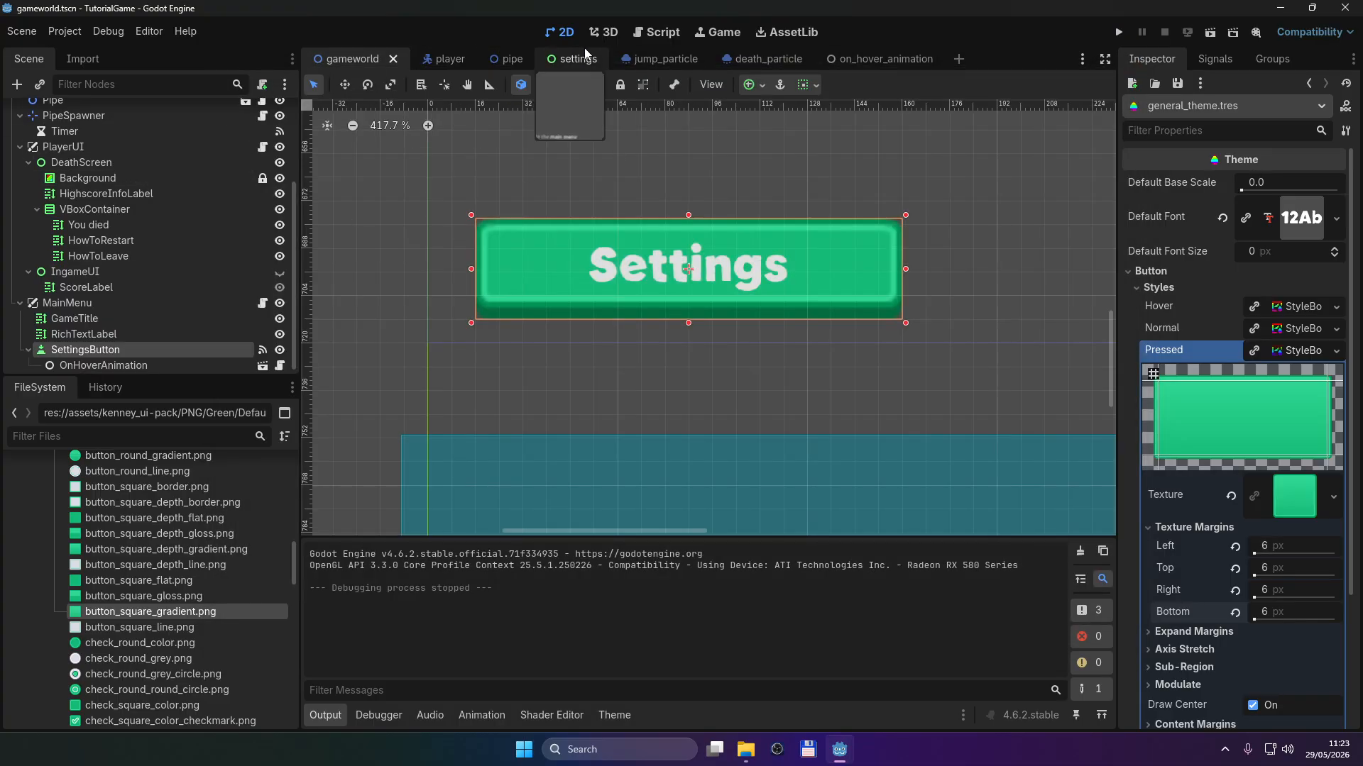
# Step: In the settings scene, assign general_theme.tres as the theme of the "a MASSIVE button" Button node
pyautogui.click(559, 58)
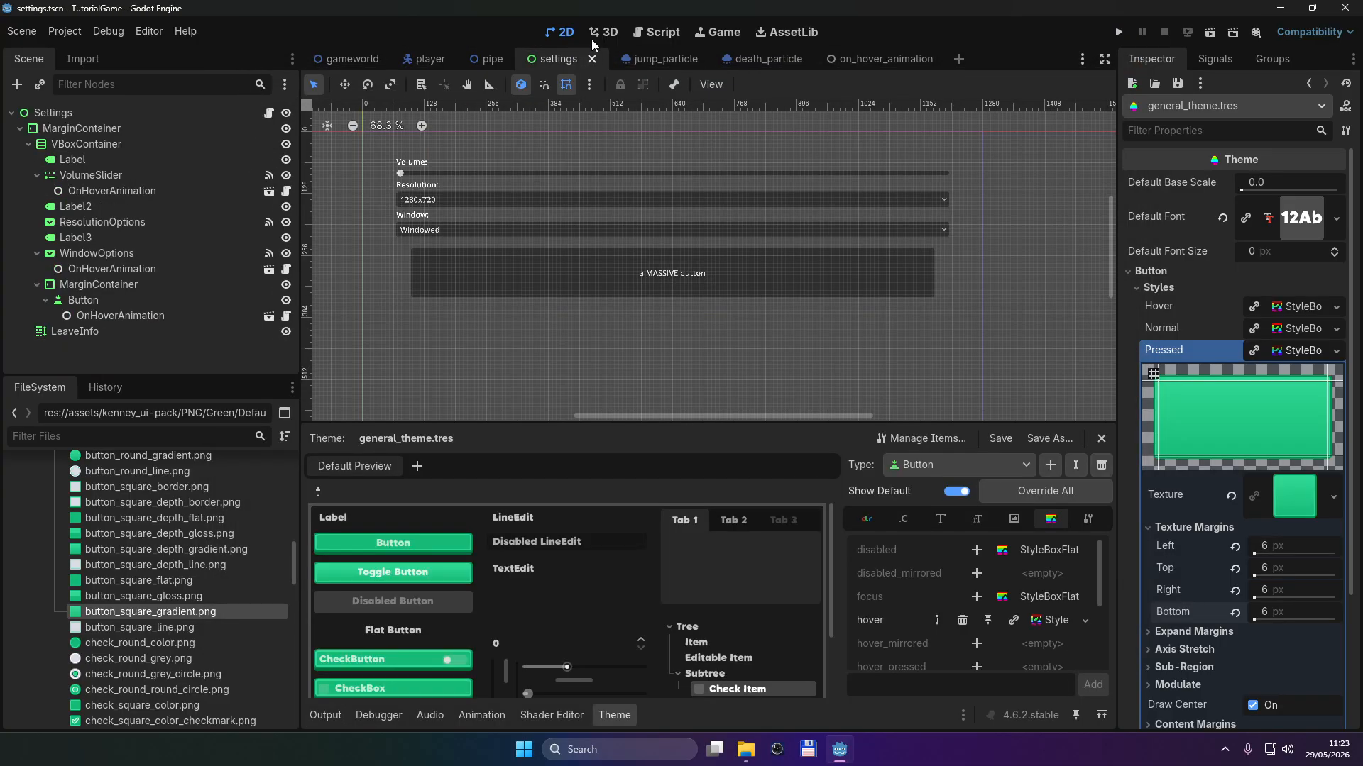
pyautogui.click(114, 302)
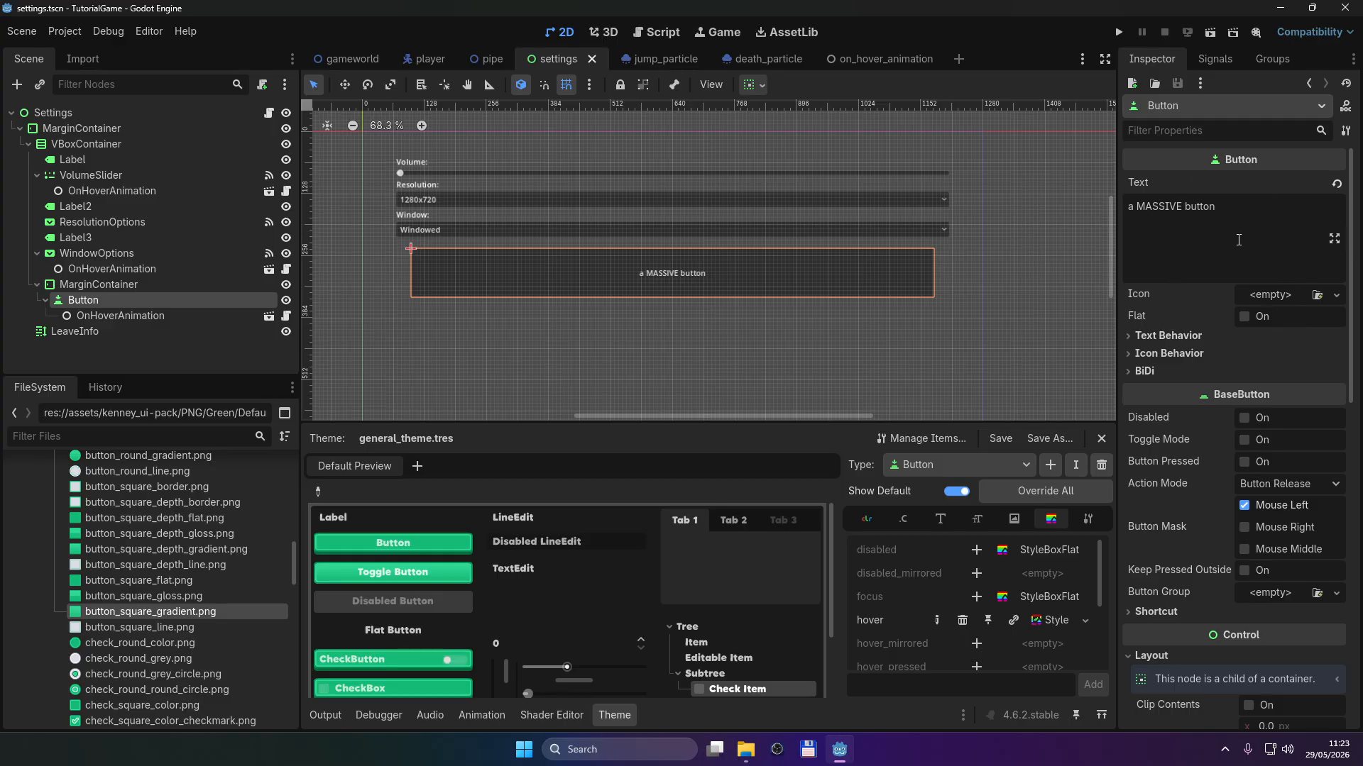
pyautogui.scroll(-15, 1218, 233)
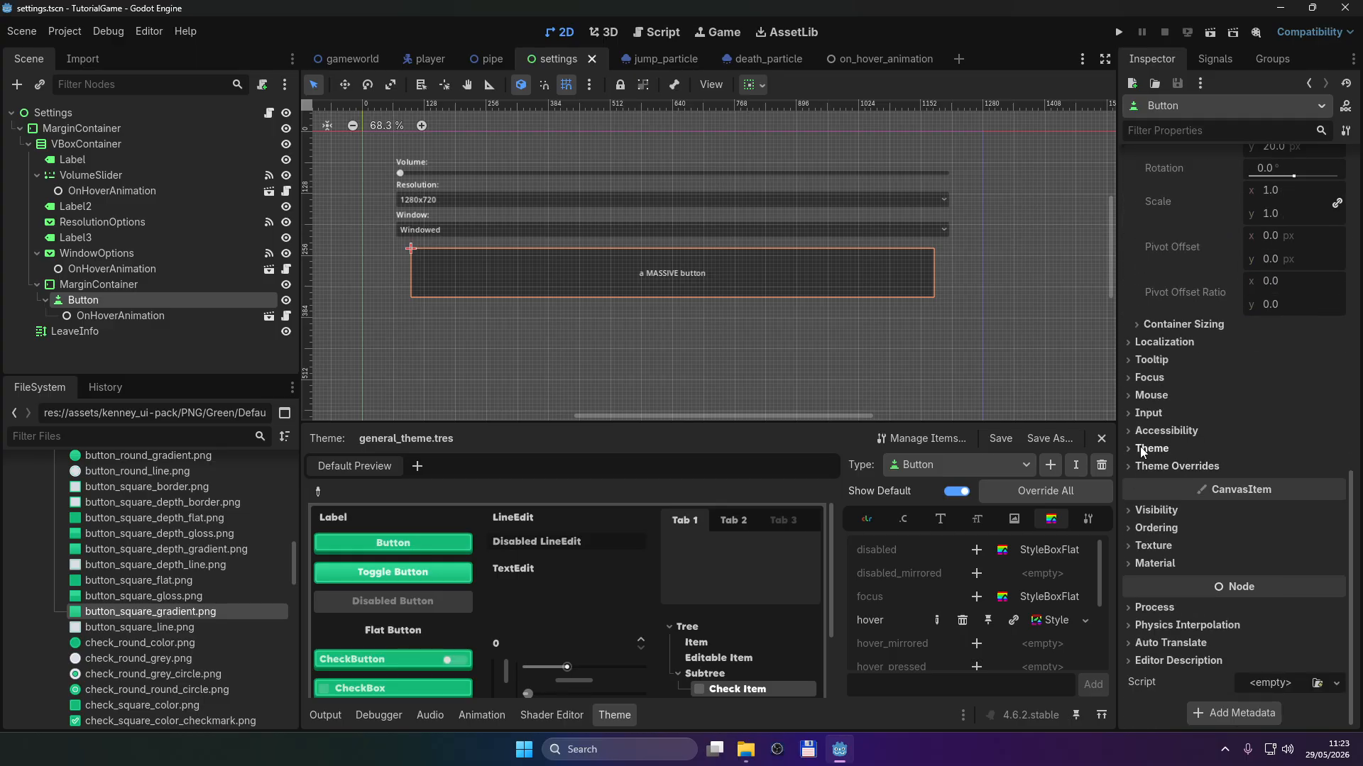
pyautogui.click(1141, 450)
pyautogui.scroll(-10, 177, 585)
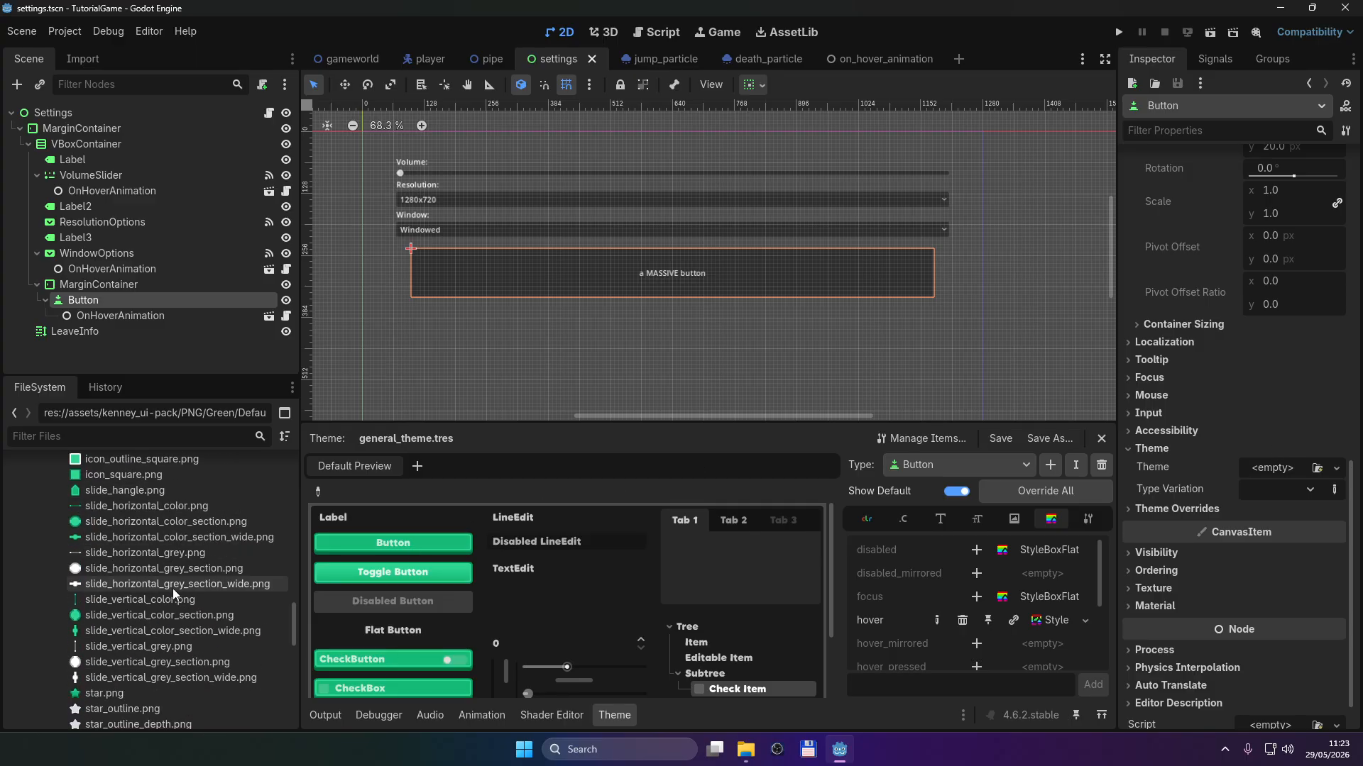
pyautogui.scroll(-5, 194, 582)
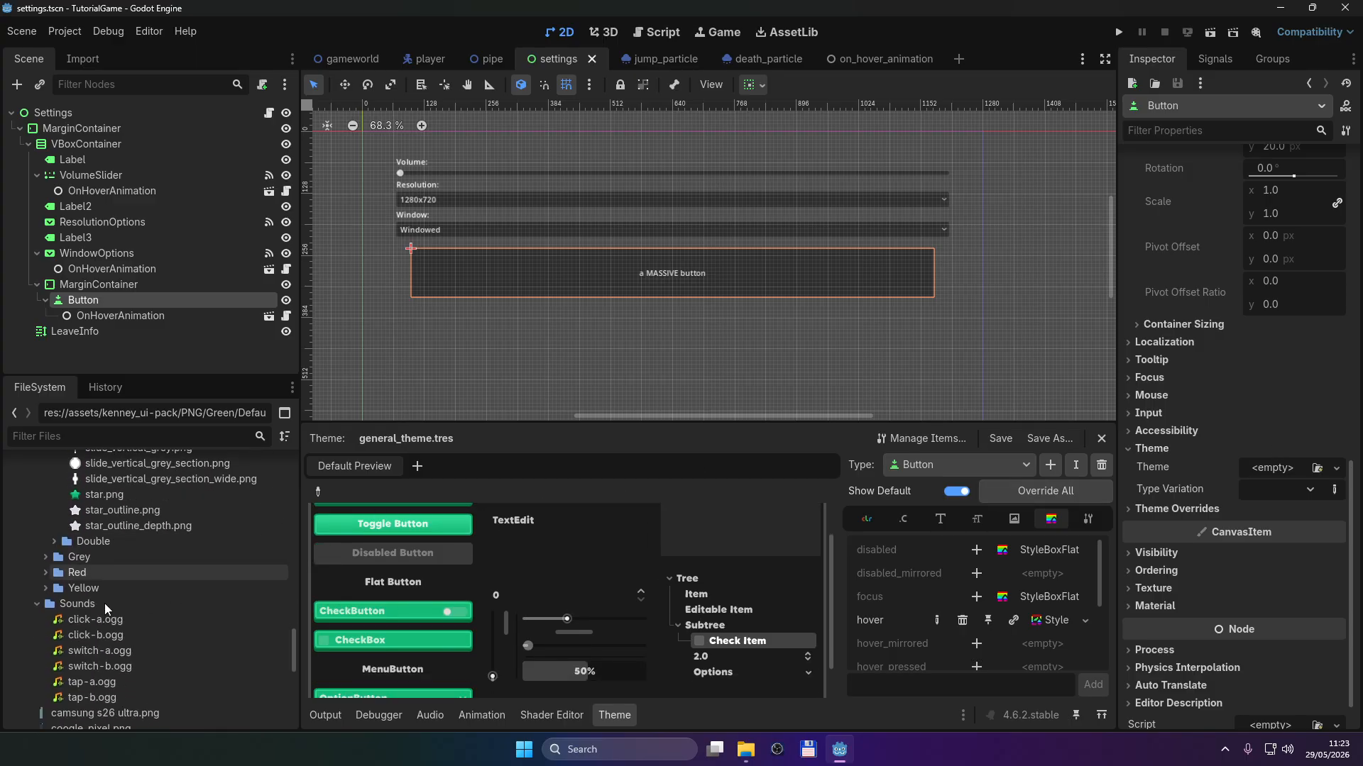
pyautogui.click(1284, 471)
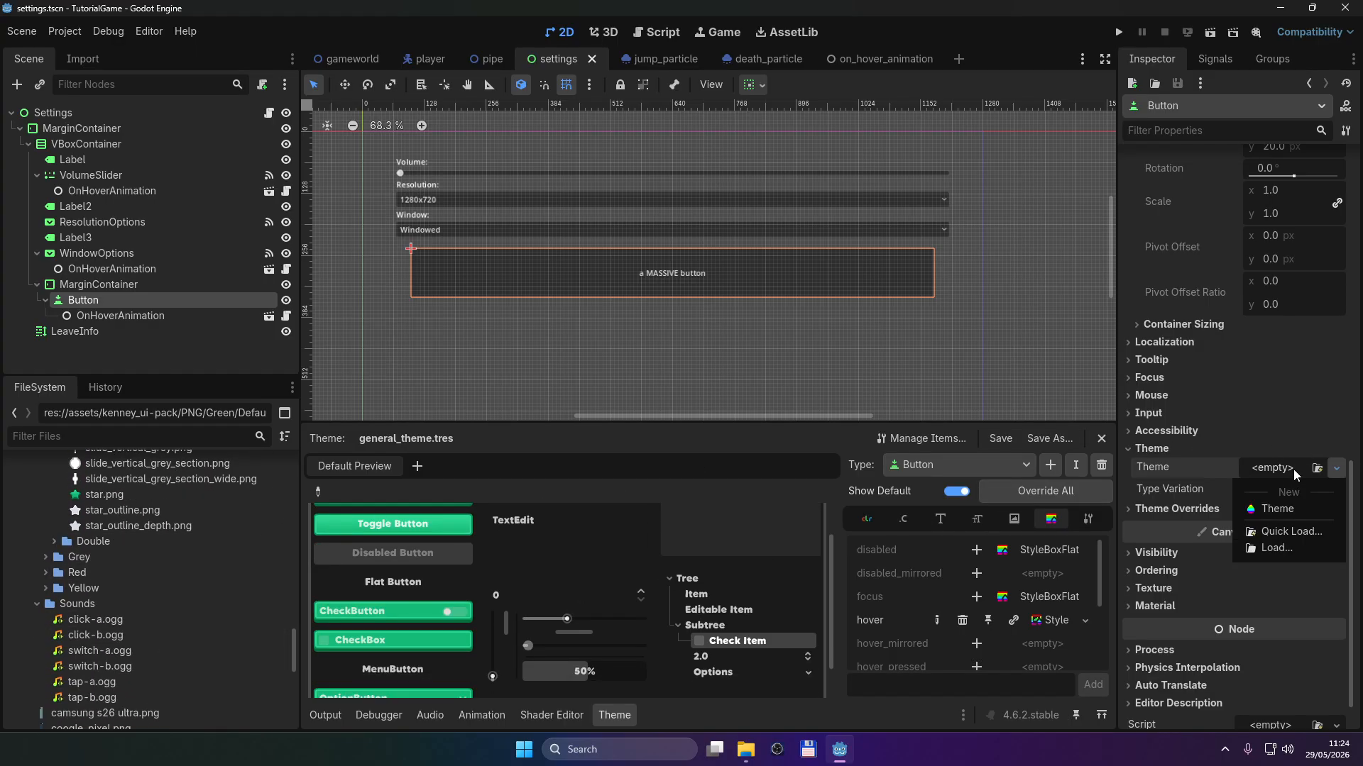
pyautogui.click(1288, 534)
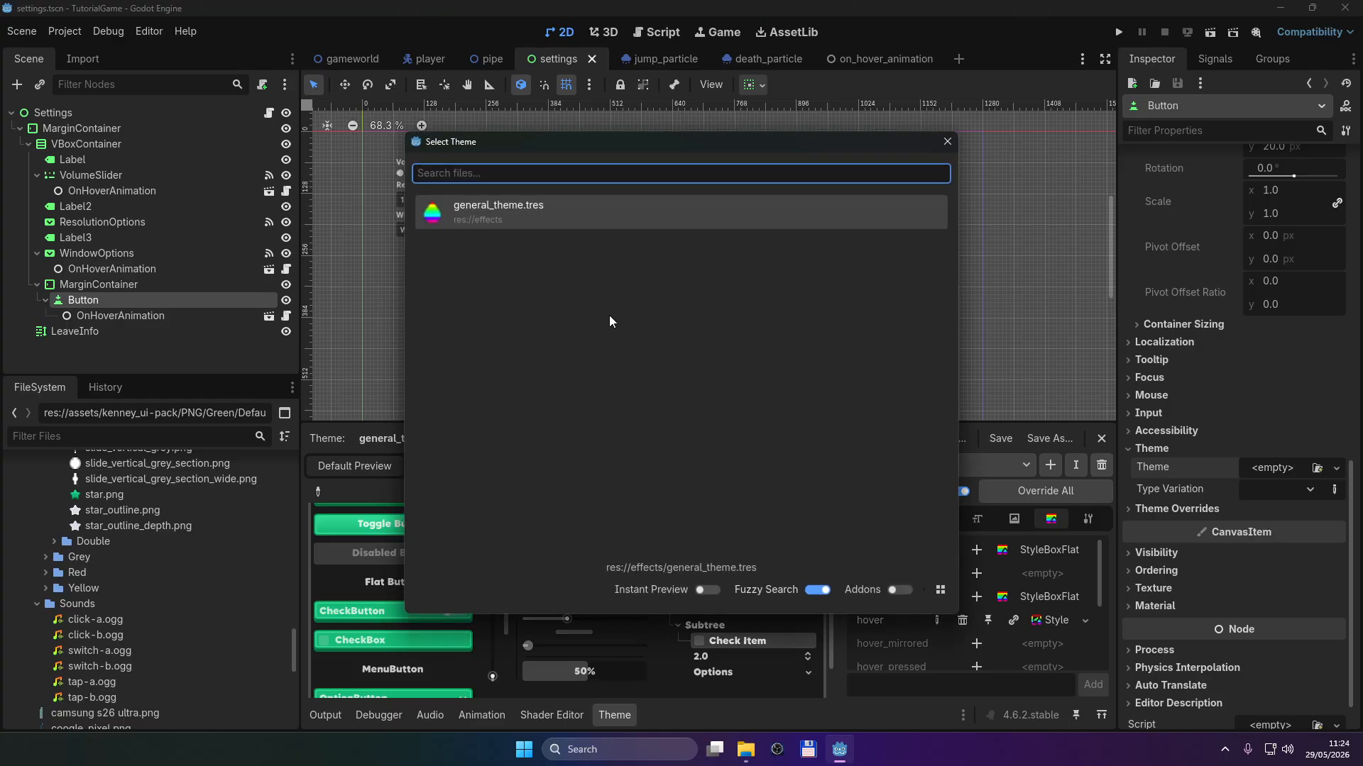
pyautogui.click(536, 215)
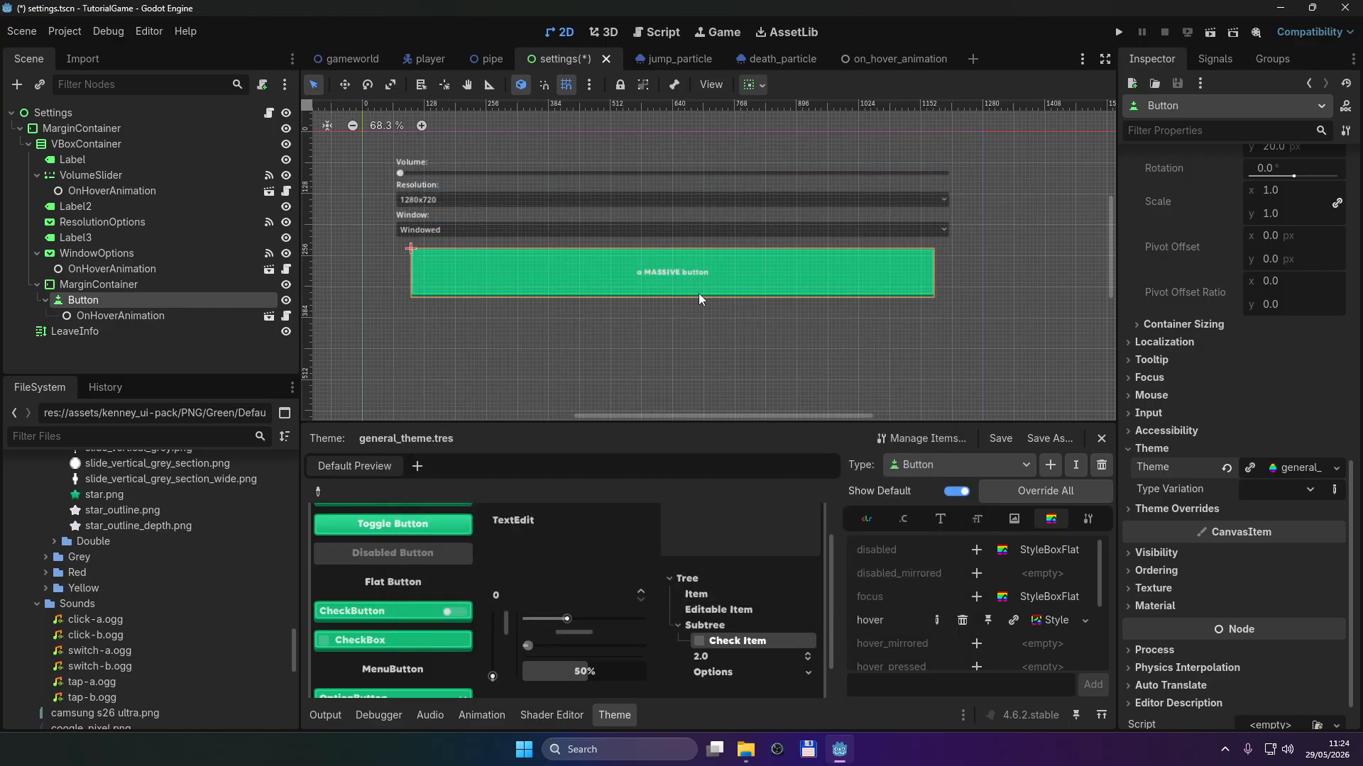
pyautogui.scroll(3, 647, 249)
pyautogui.scroll(-2, 648, 249)
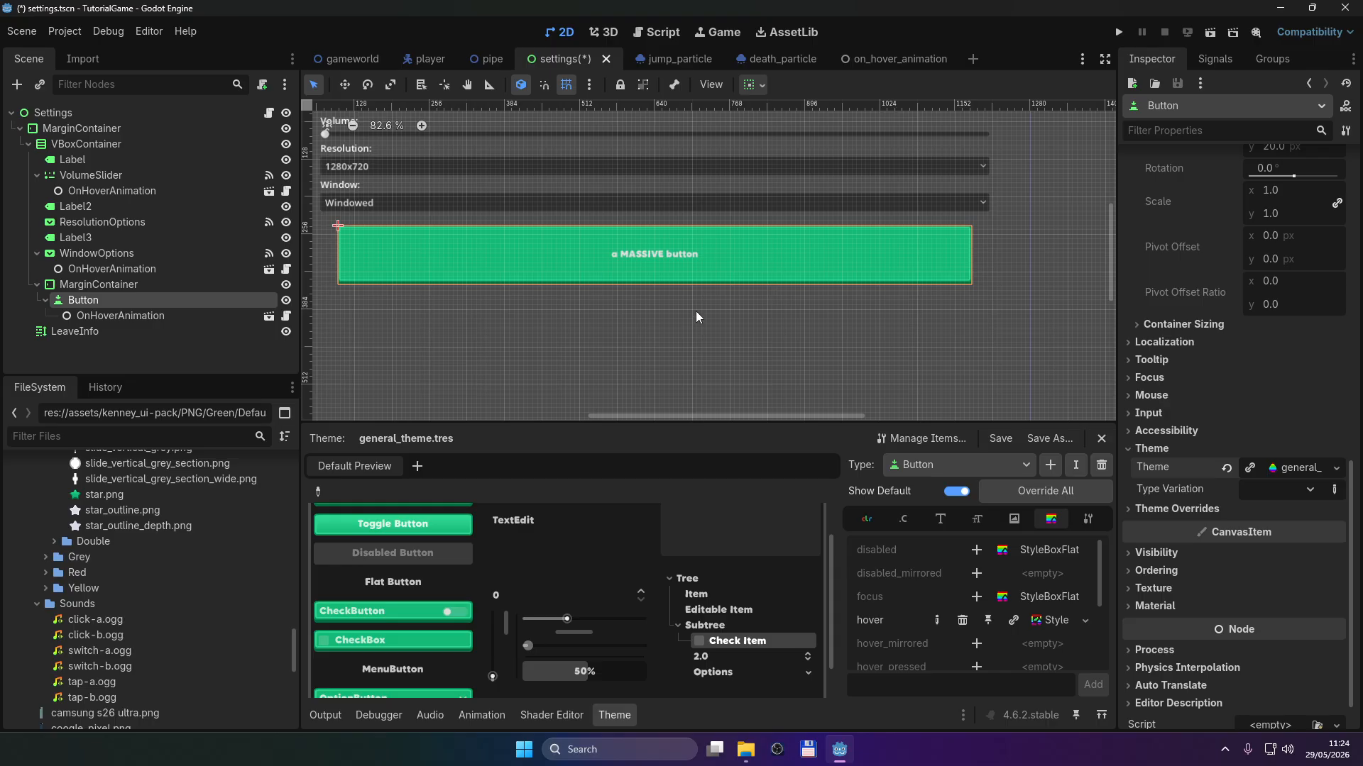
# Step: Run the game, open the settings screen and test the hover and pressed looks of "a MASSIVE button"
pyautogui.press('F5')
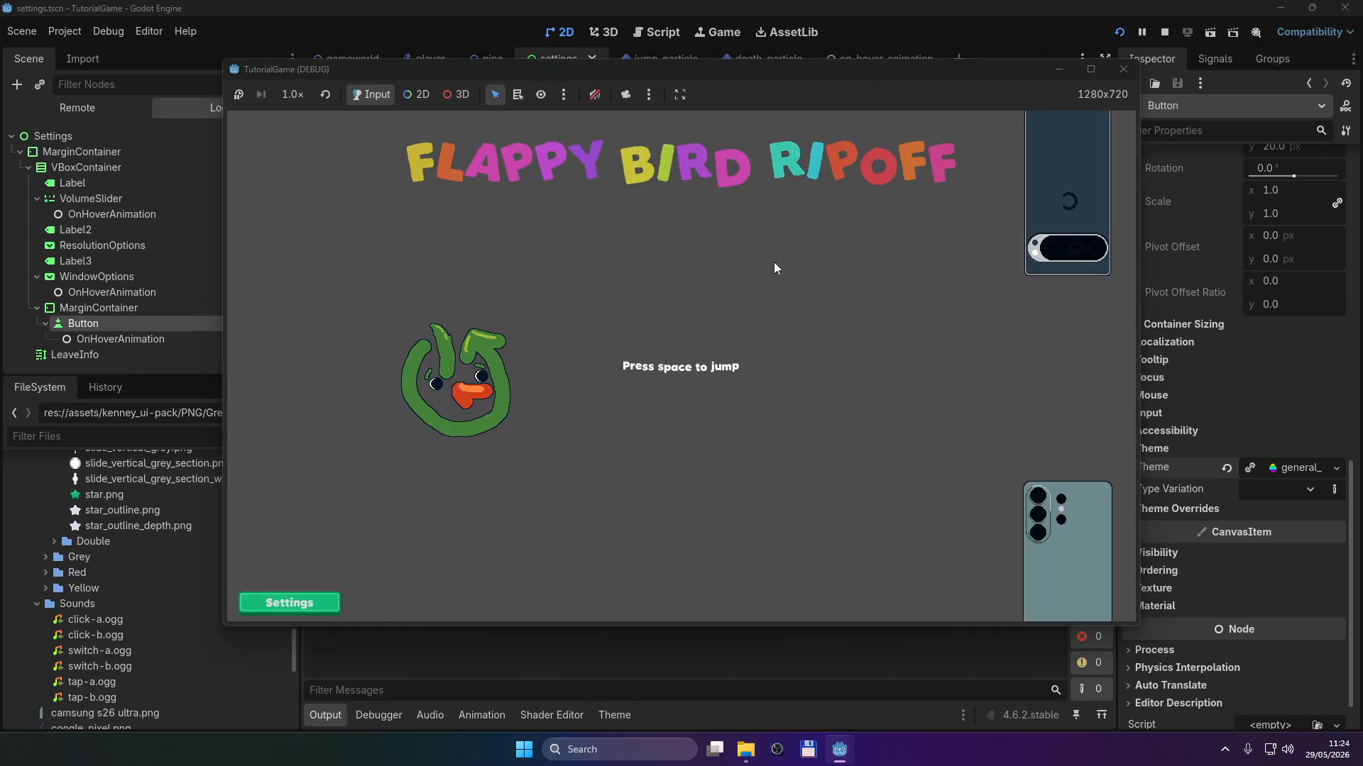
pyautogui.click(323, 601)
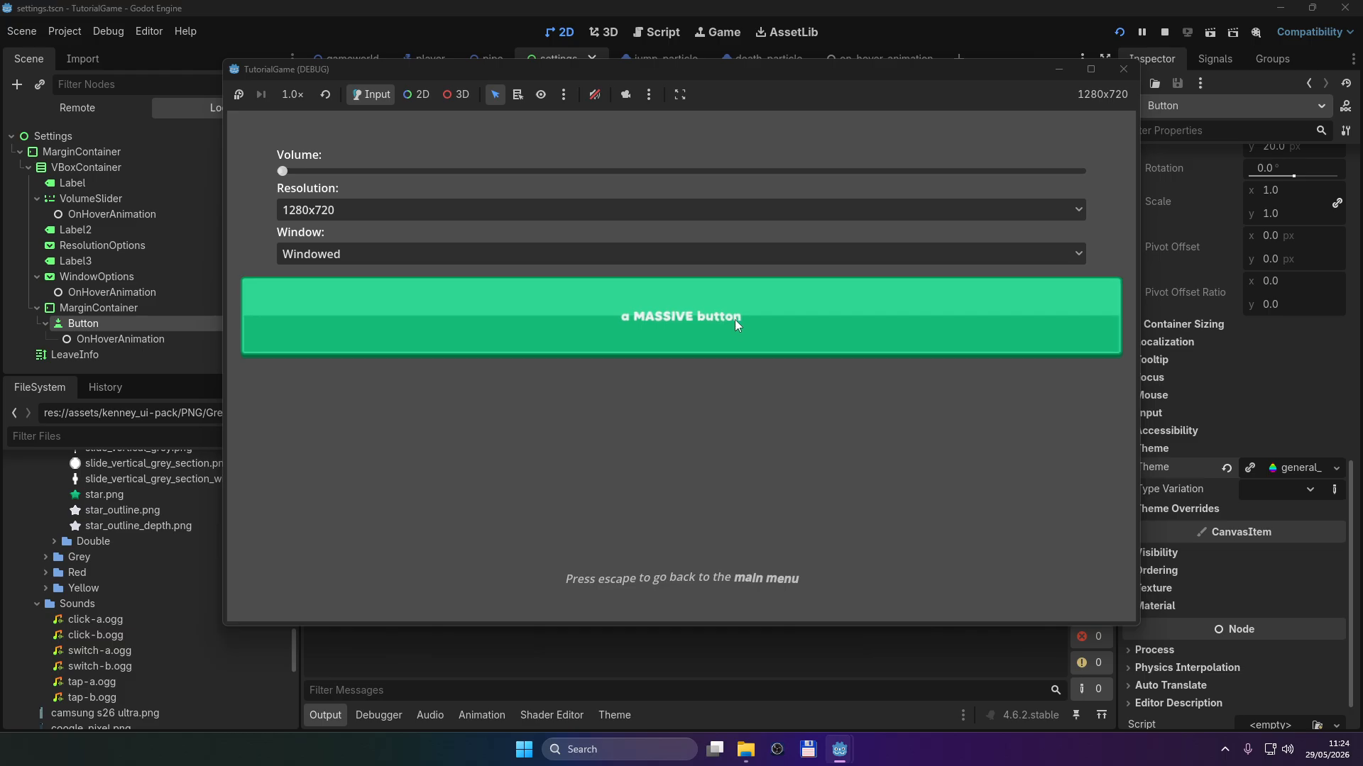
pyautogui.click(654, 328)
pyautogui.click(655, 328)
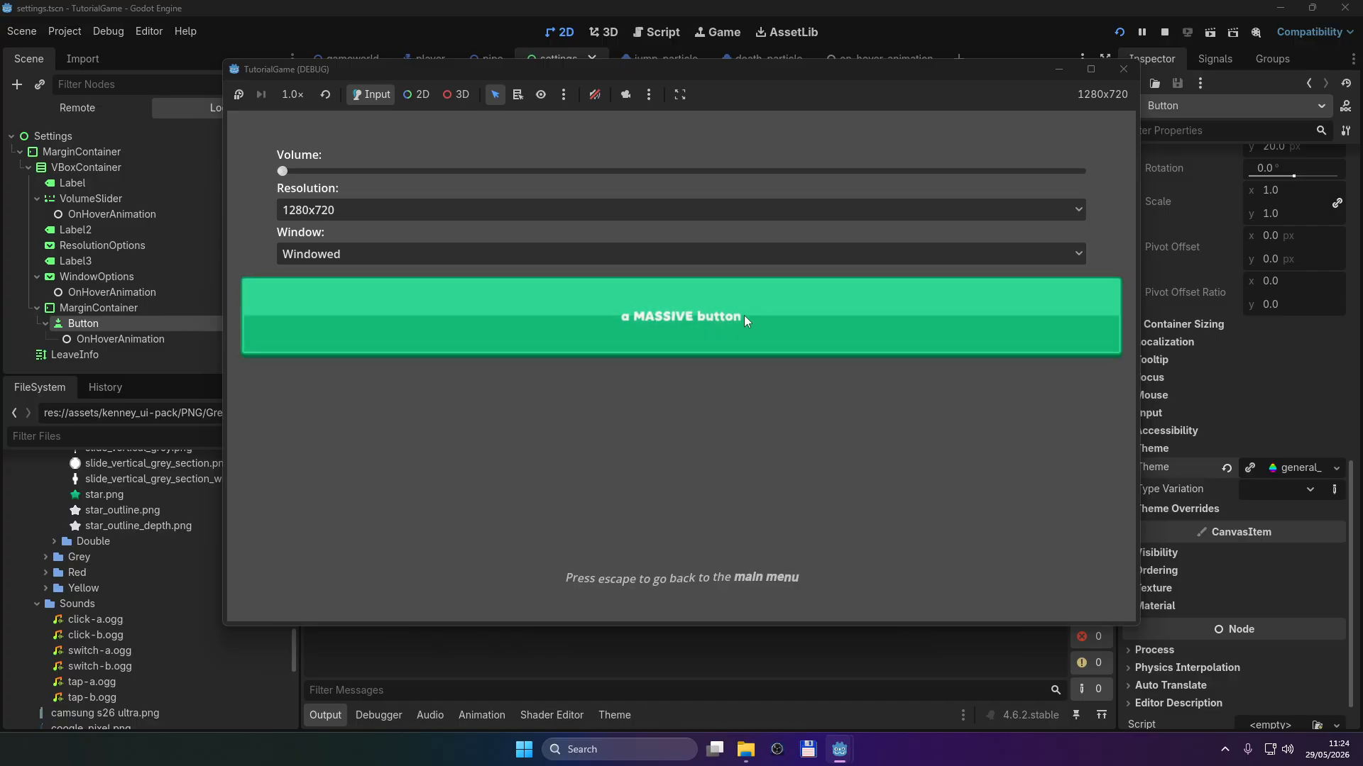
pyautogui.click(723, 321)
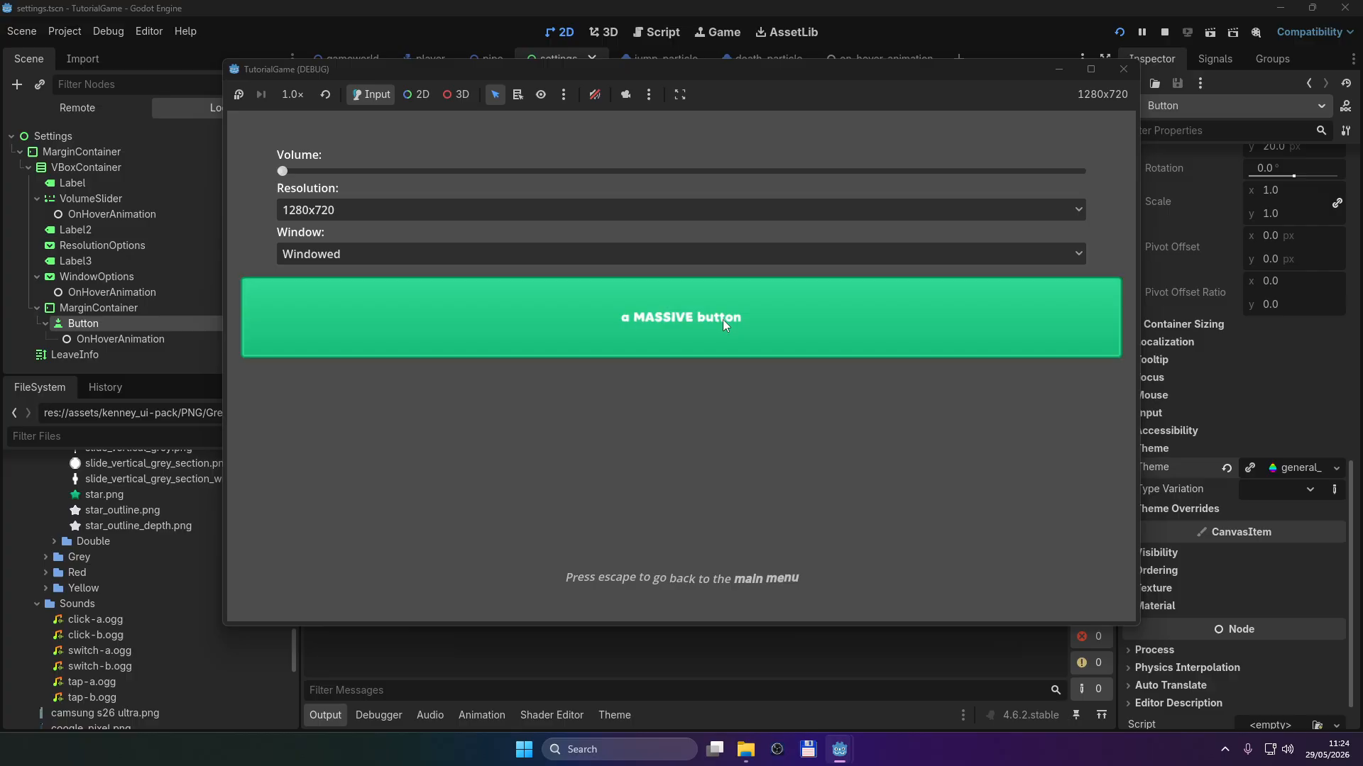
pyautogui.click(722, 320)
pyautogui.click(723, 320)
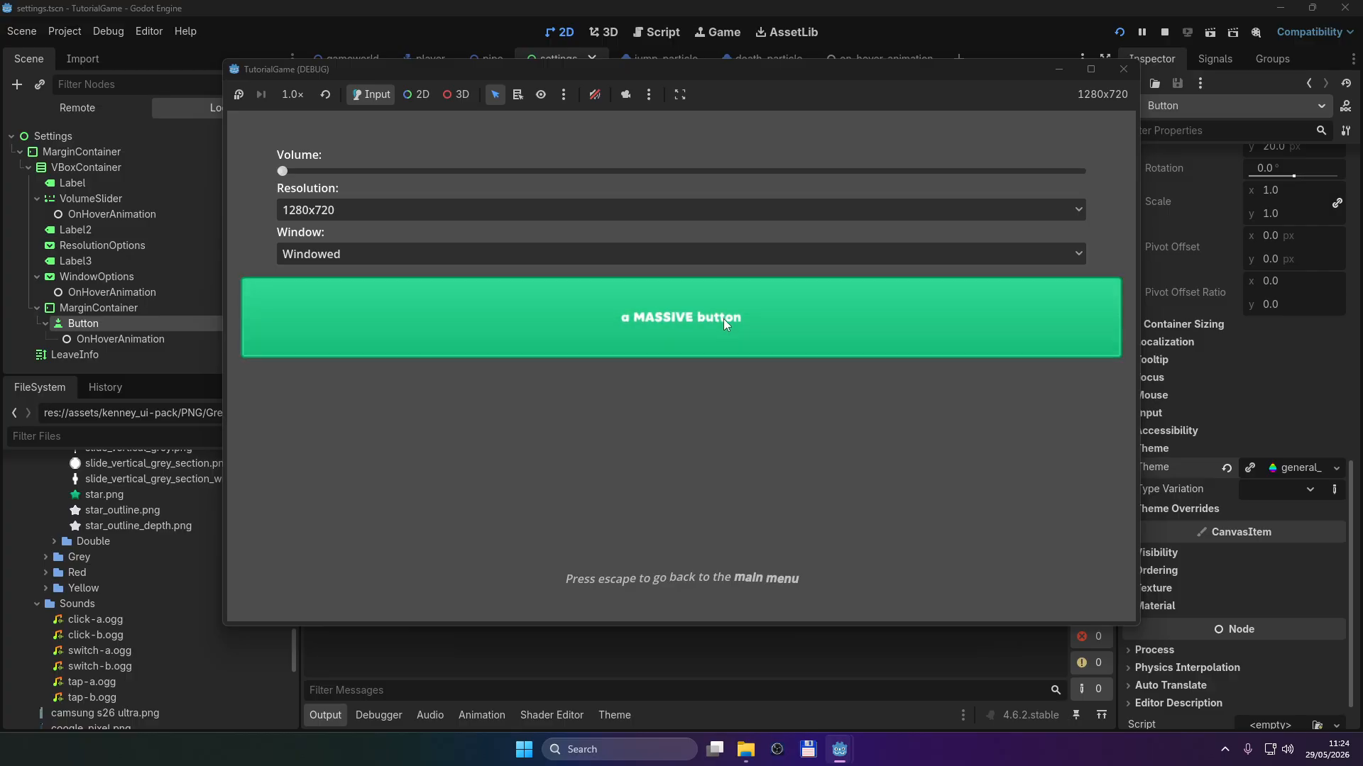
pyautogui.click(723, 320)
pyautogui.click(719, 349)
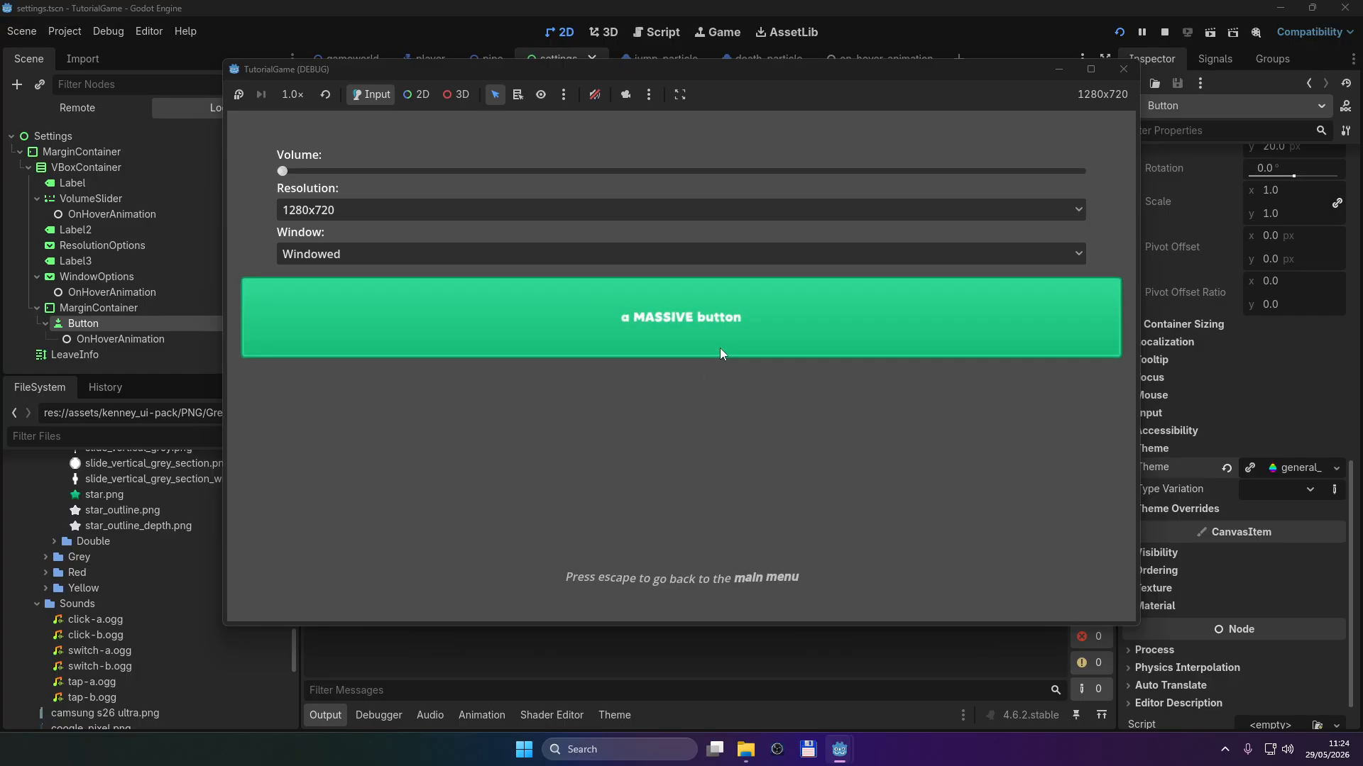
pyautogui.click(692, 326)
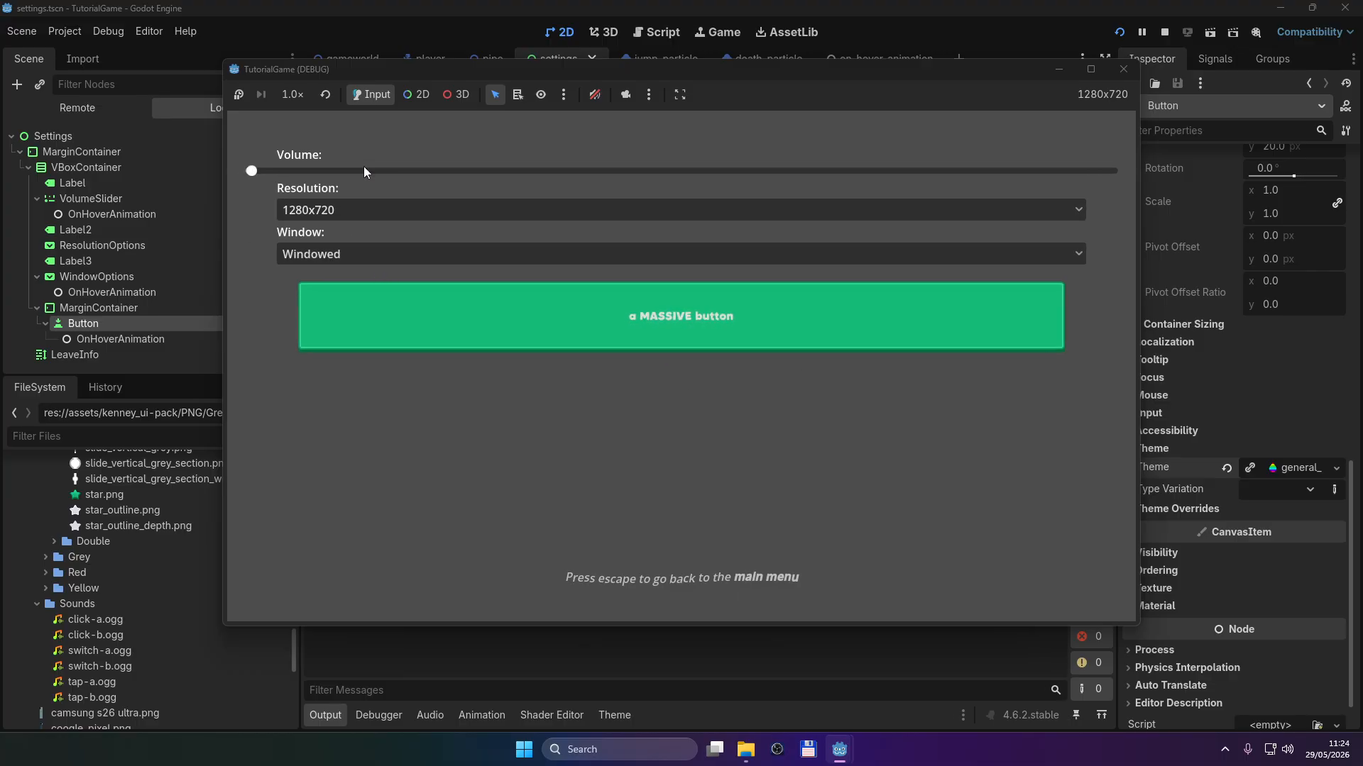
# Step: Check the Window option list on the running game's settings screen, dismiss it without choosing, and close the game
pyautogui.click(347, 252)
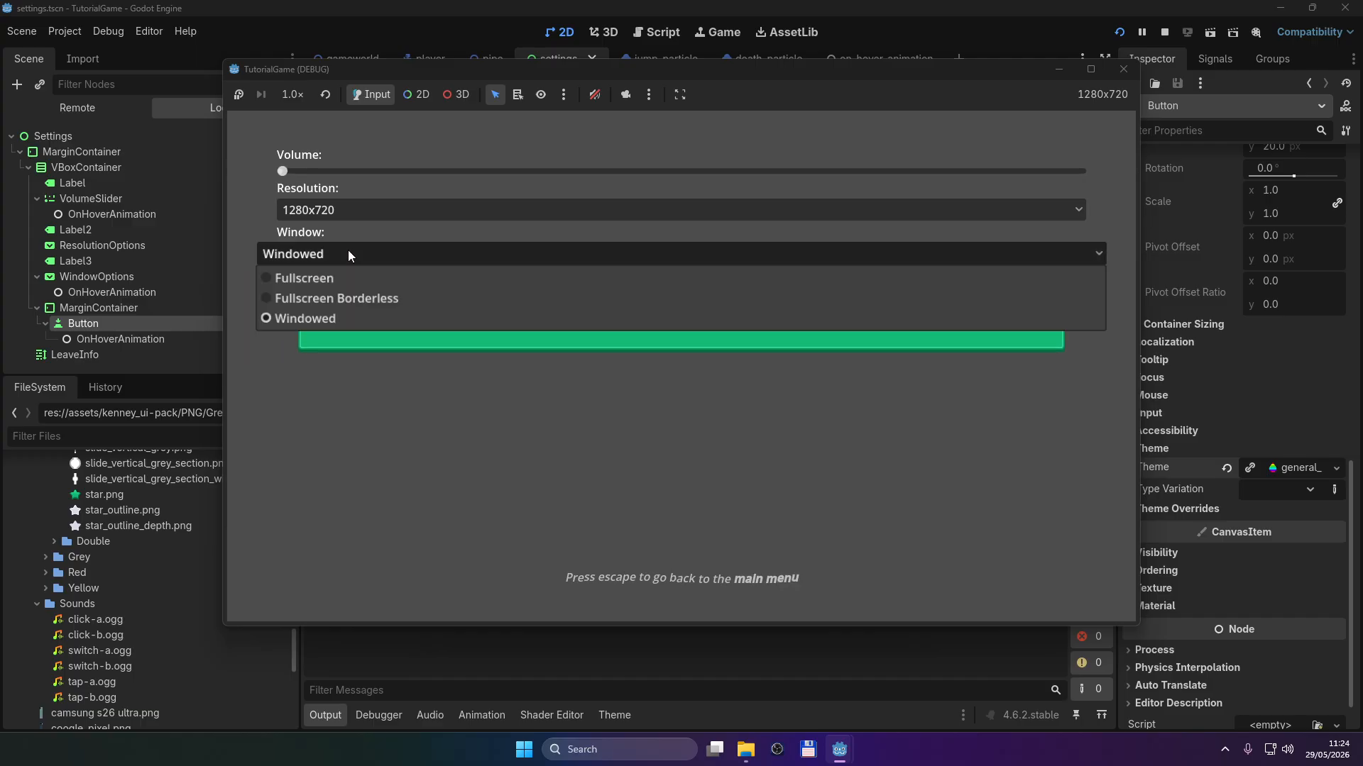
pyautogui.click(452, 435)
pyautogui.scroll(-3, 132, 540)
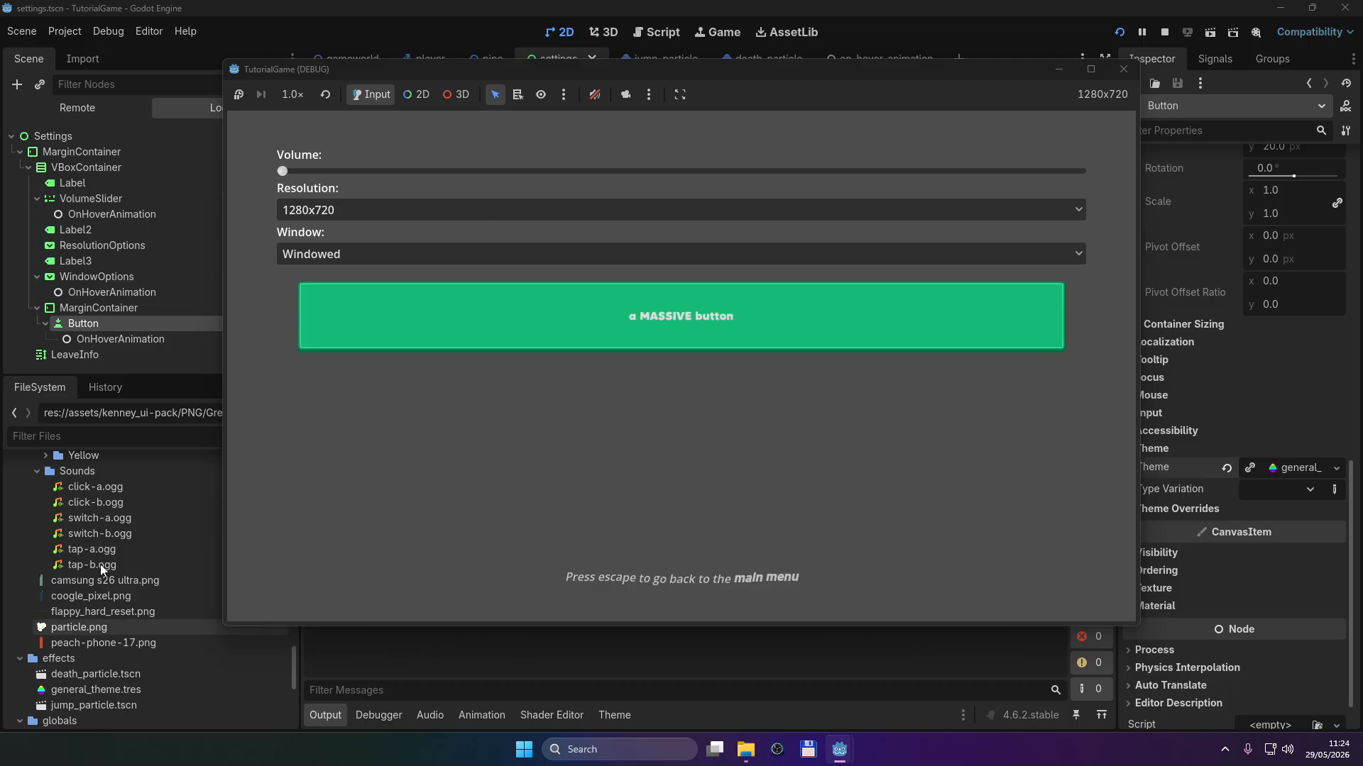
pyautogui.scroll(3, 105, 562)
pyautogui.click(1122, 69)
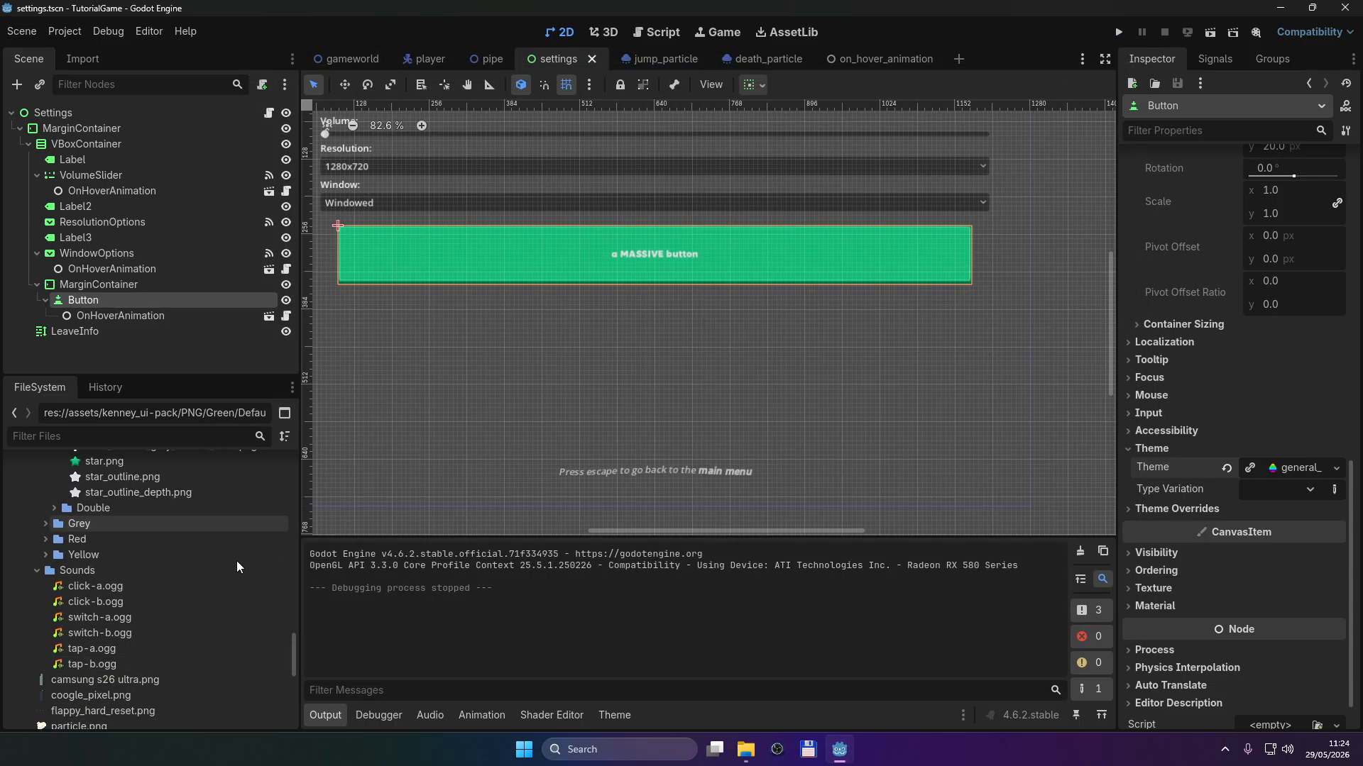
# Step: Open general_theme.tres from the effects folder for editing
pyautogui.scroll(-3, 171, 539)
pyautogui.doubleClick(78, 589)
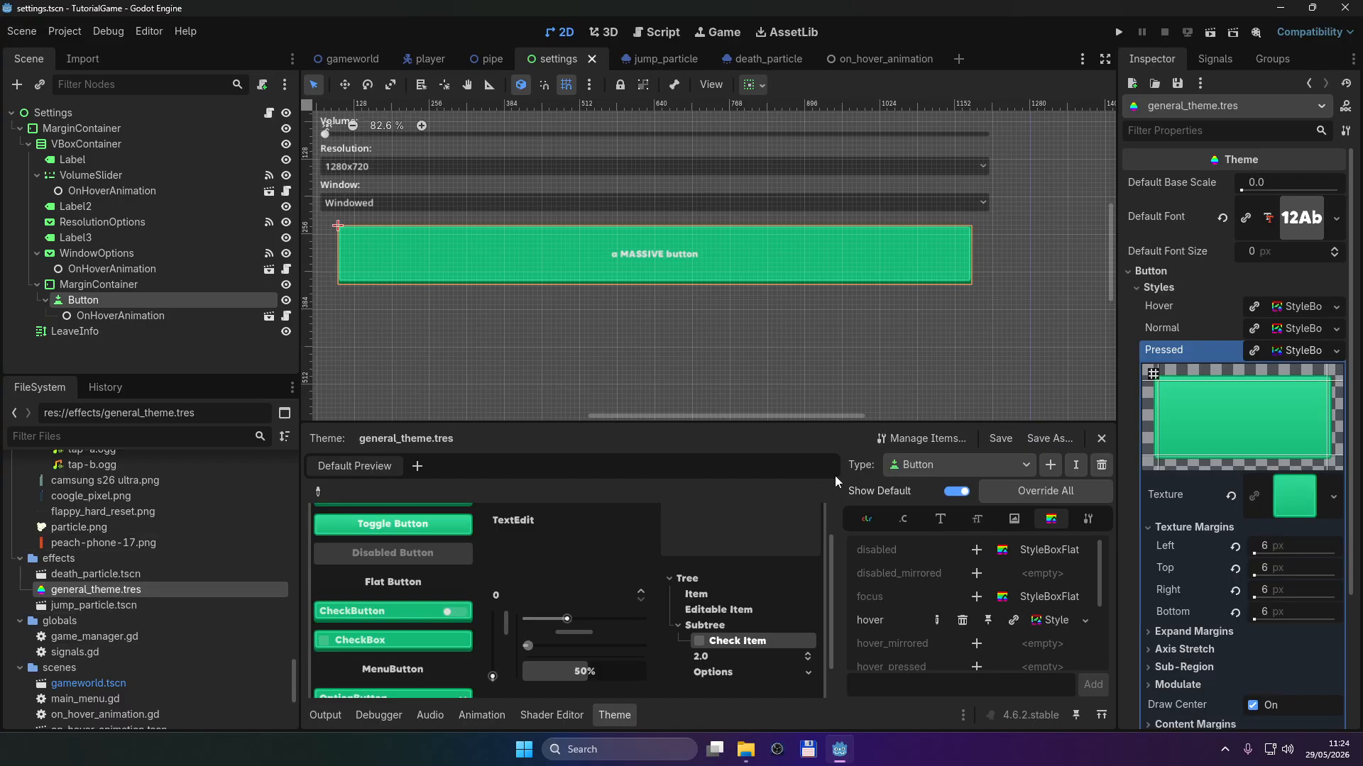
pyautogui.click(1051, 467)
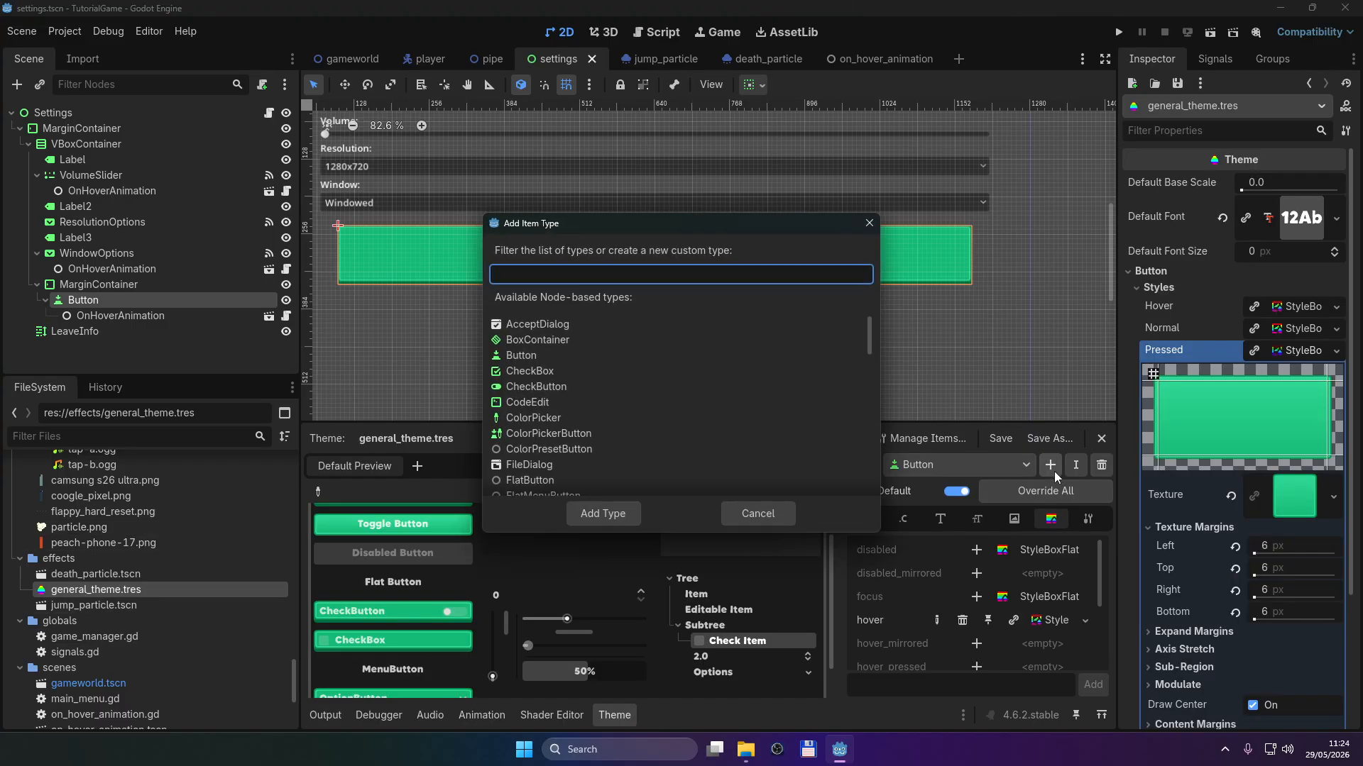
pyautogui.write('pro')
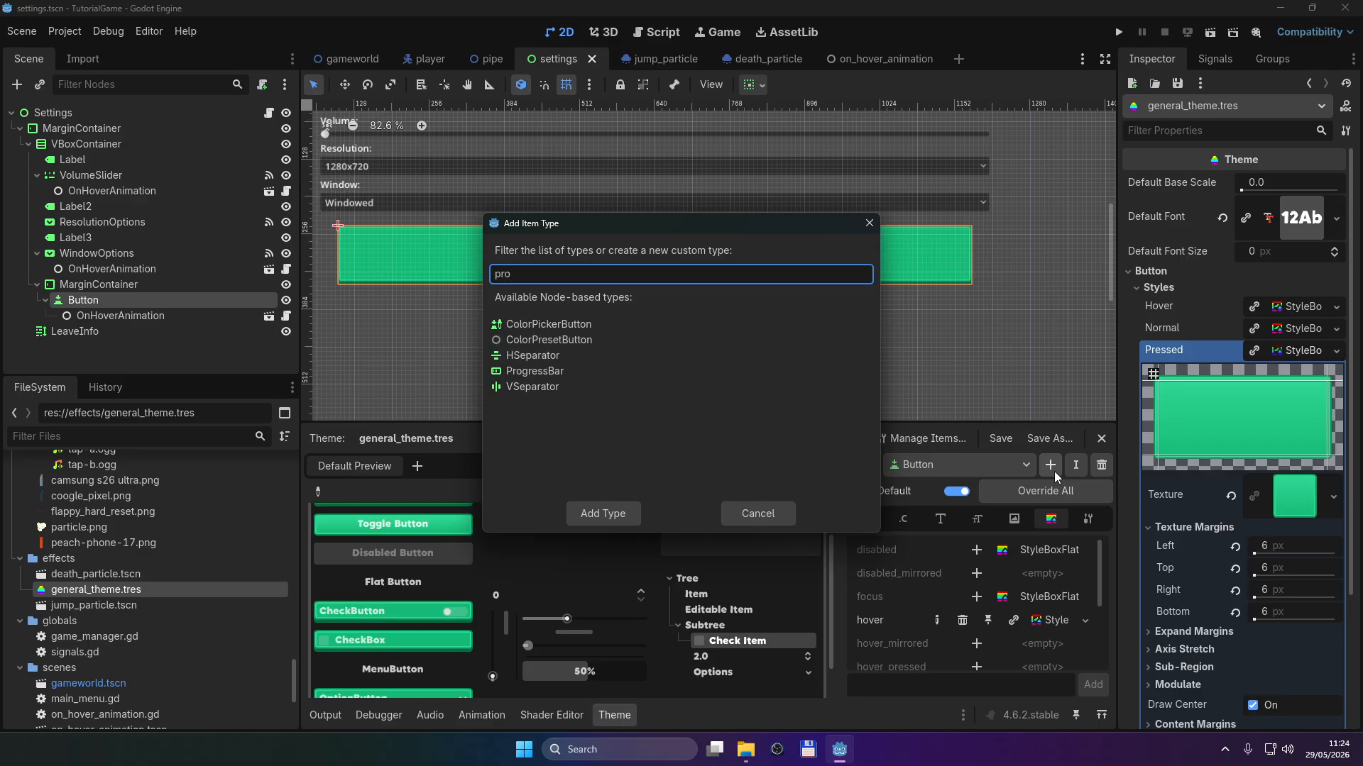
pyautogui.click(541, 372)
pyautogui.click(615, 508)
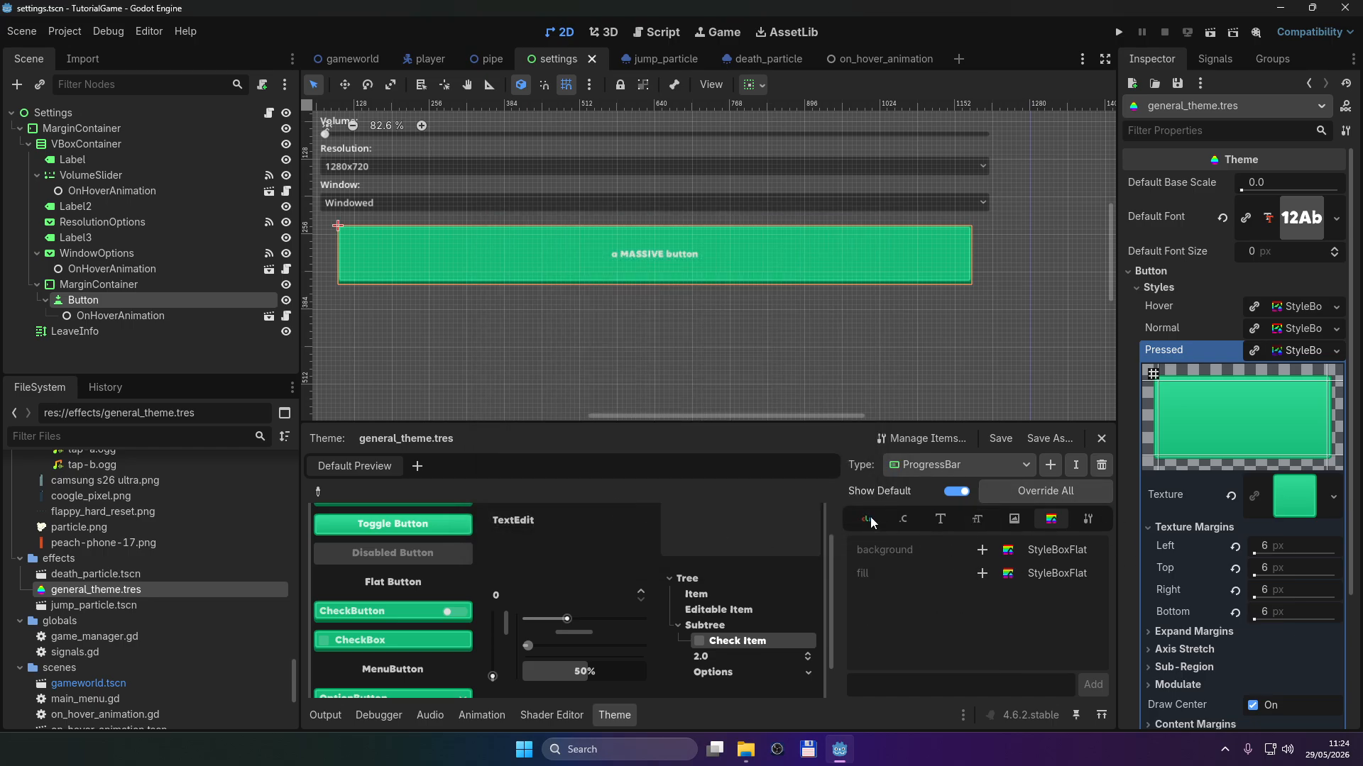
pyautogui.click(893, 525)
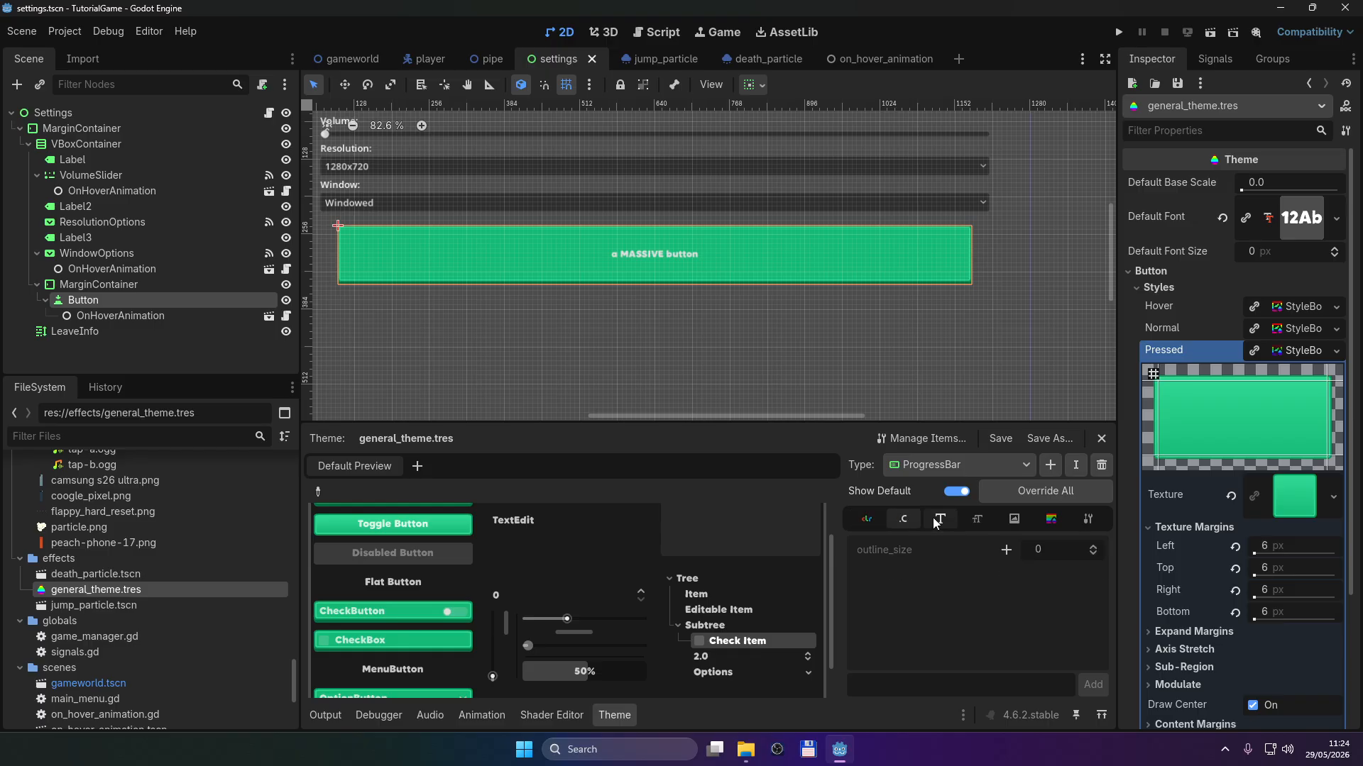
pyautogui.click(1056, 521)
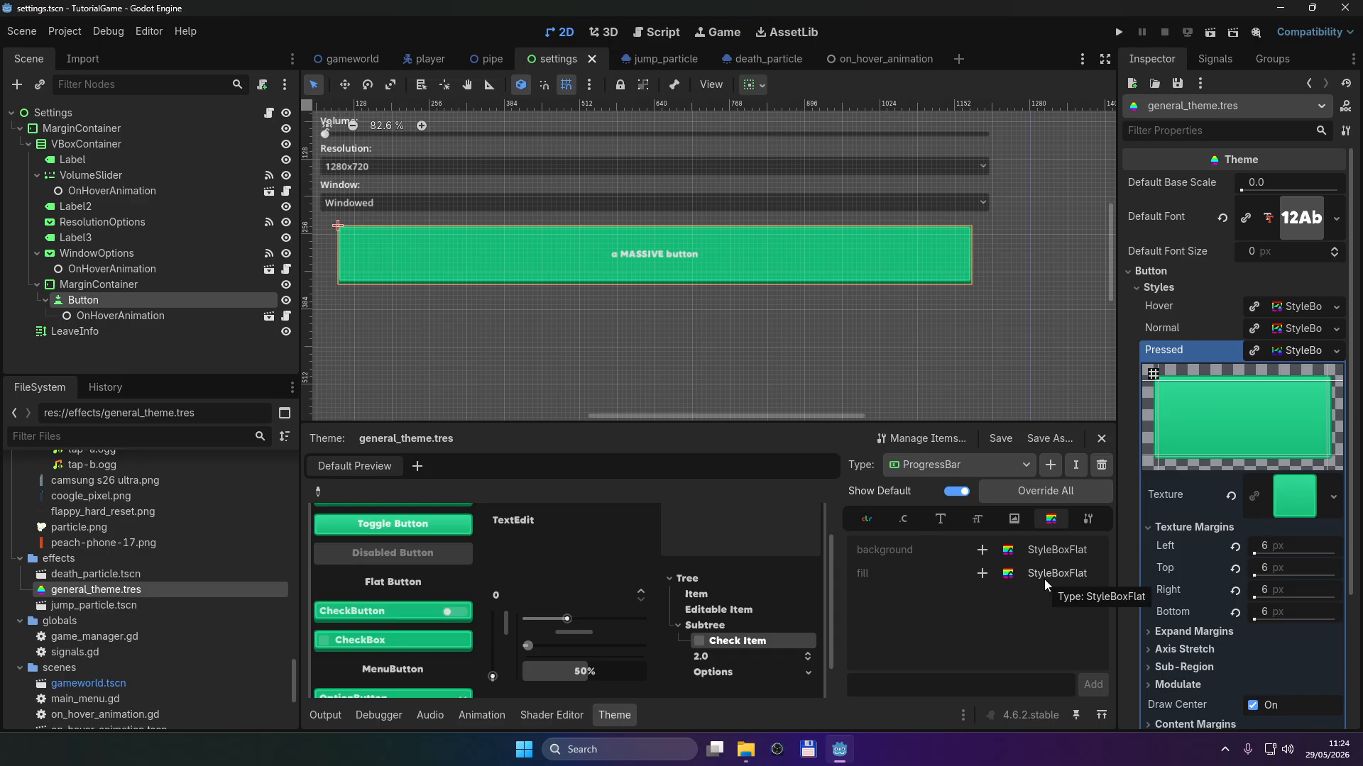
pyautogui.click(90, 171)
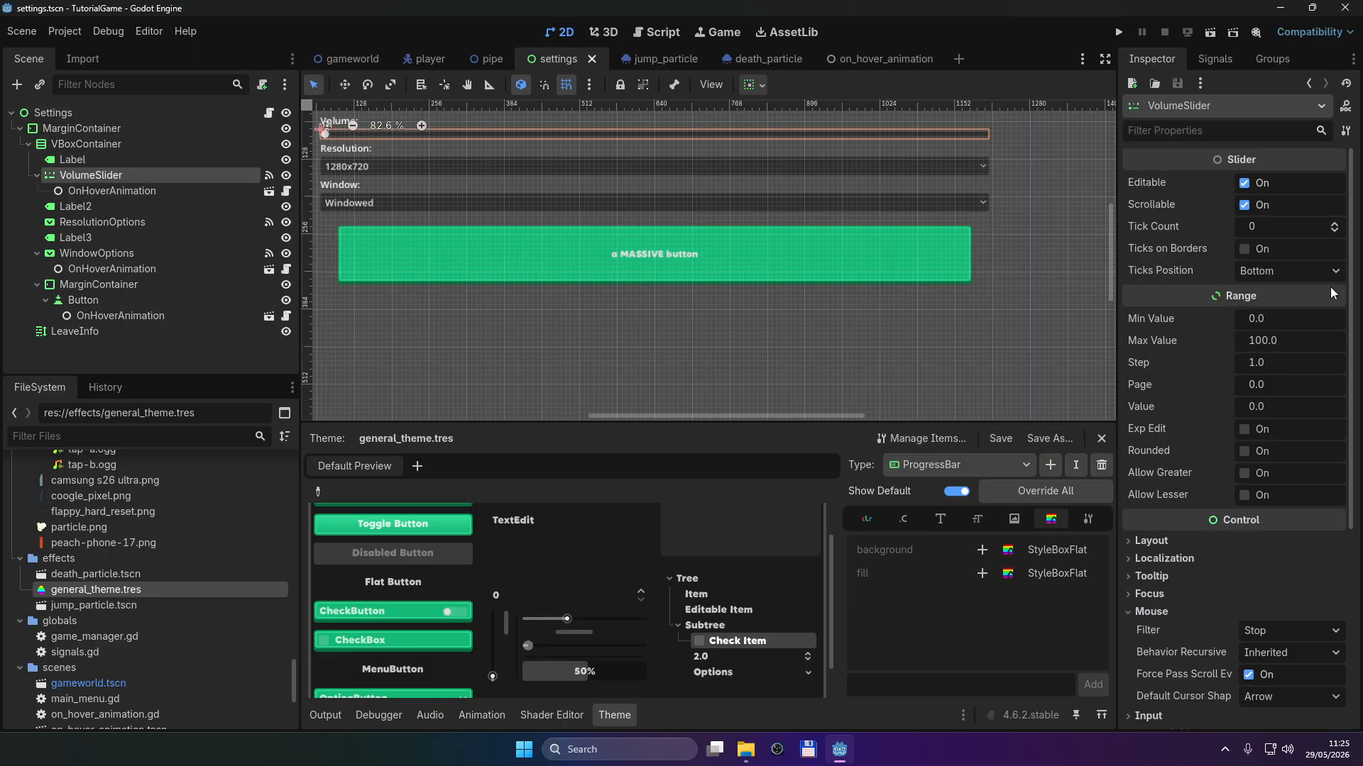
pyautogui.click(1102, 466)
# Step: Add the HSlider item type to general_theme.tres
pyautogui.click(1050, 465)
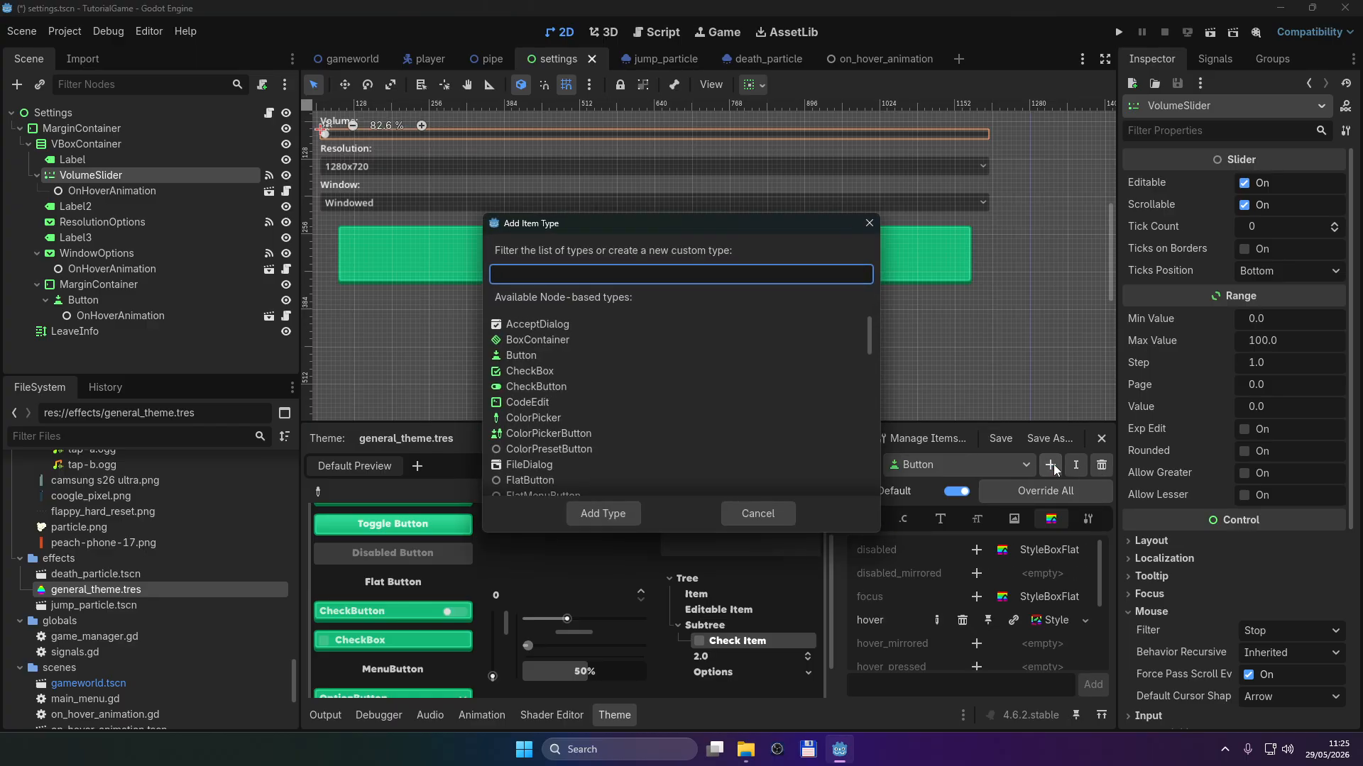
pyautogui.write('vol')
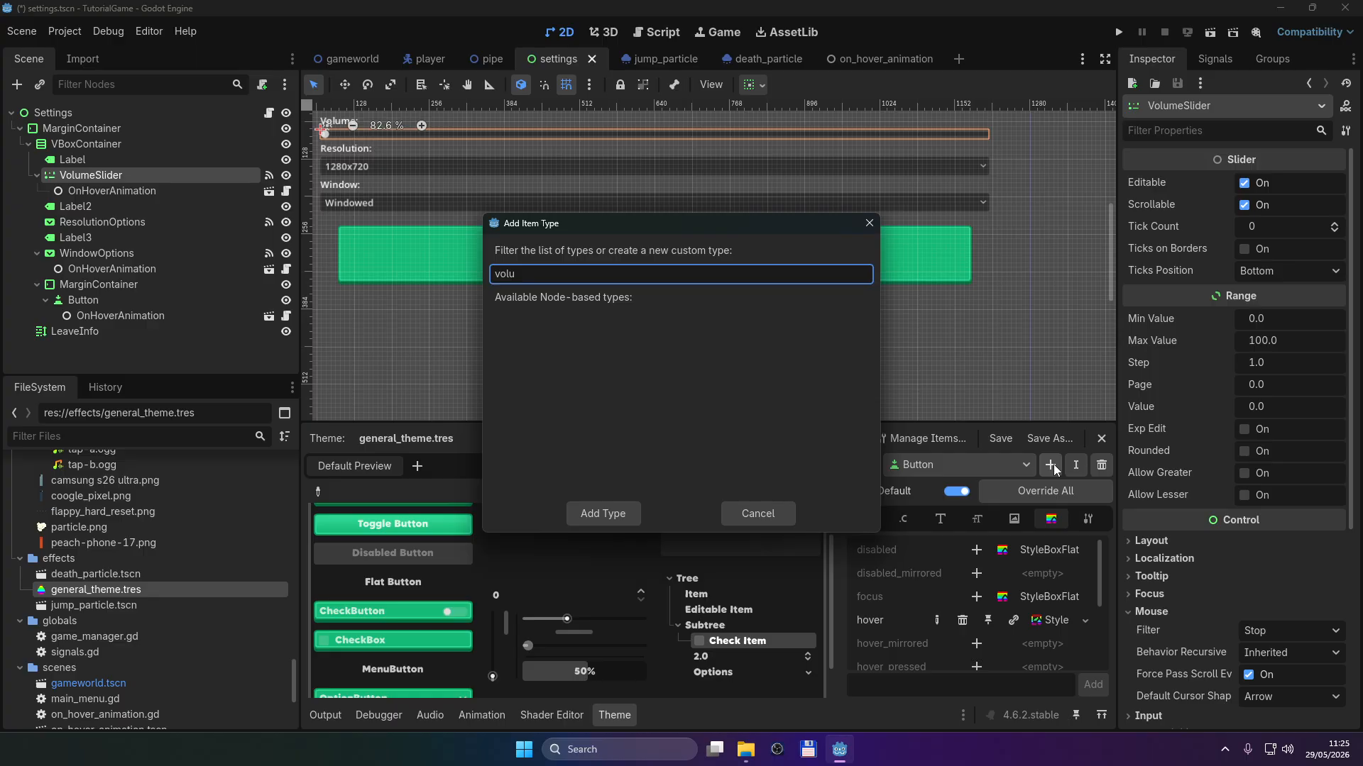
pyautogui.write('u')
pyautogui.press('BackSpace')
pyautogui.press('BackSpace')
pyautogui.press('BackSpace')
pyautogui.press('BackSpace')
pyautogui.write('slider')
pyautogui.click(548, 328)
pyautogui.click(602, 513)
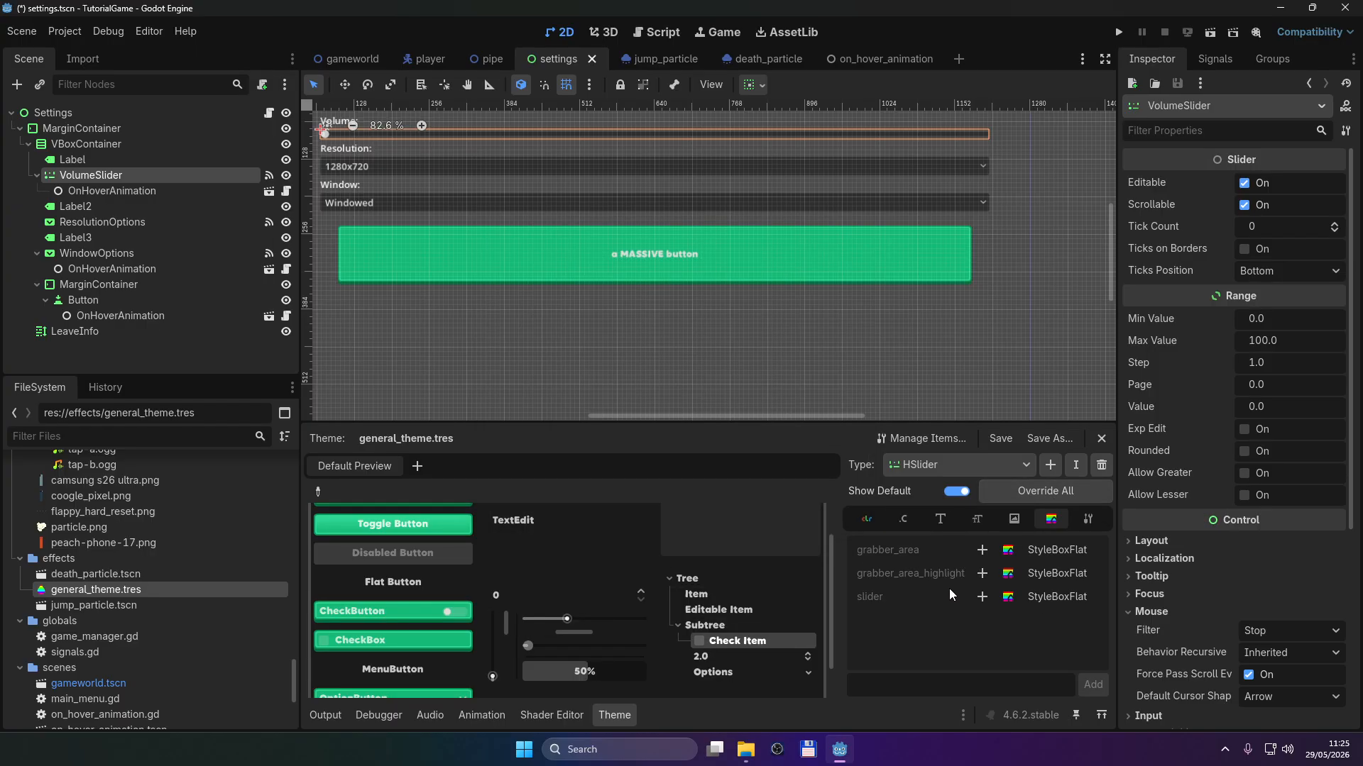
# Step: Examine the HSlider's overridable icons, constants and type settings in general_theme.tres
pyautogui.click(1014, 519)
pyautogui.scroll(-2, 1064, 611)
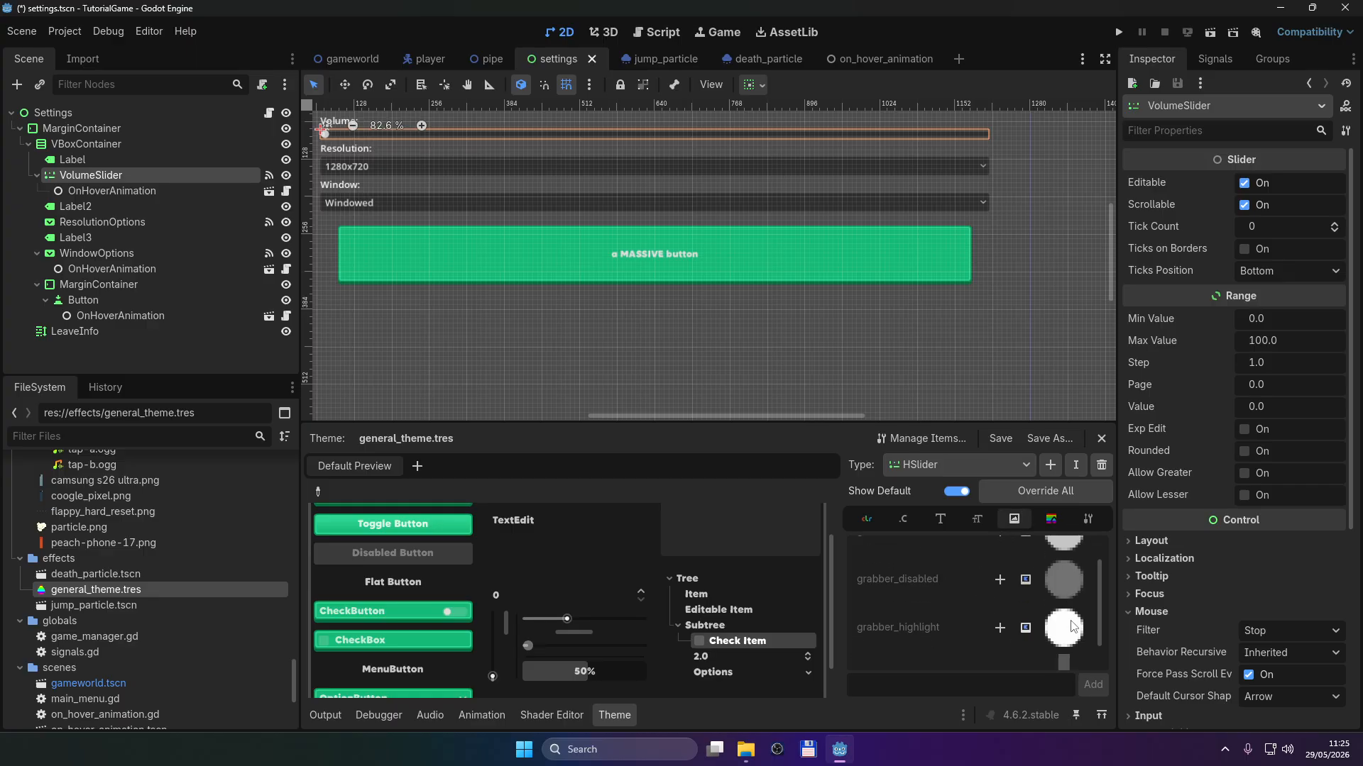
pyautogui.scroll(1, 1071, 600)
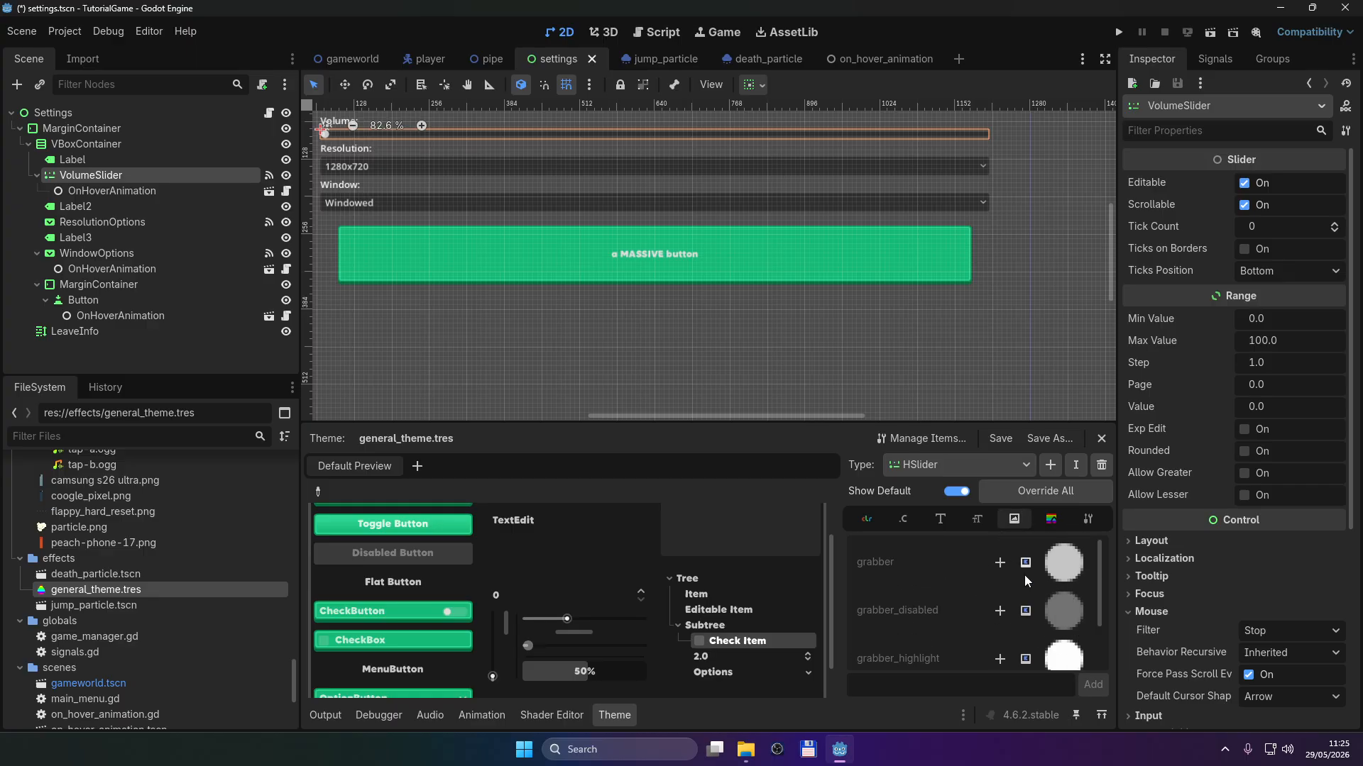
pyautogui.scroll(-1, 1055, 616)
pyautogui.click(903, 519)
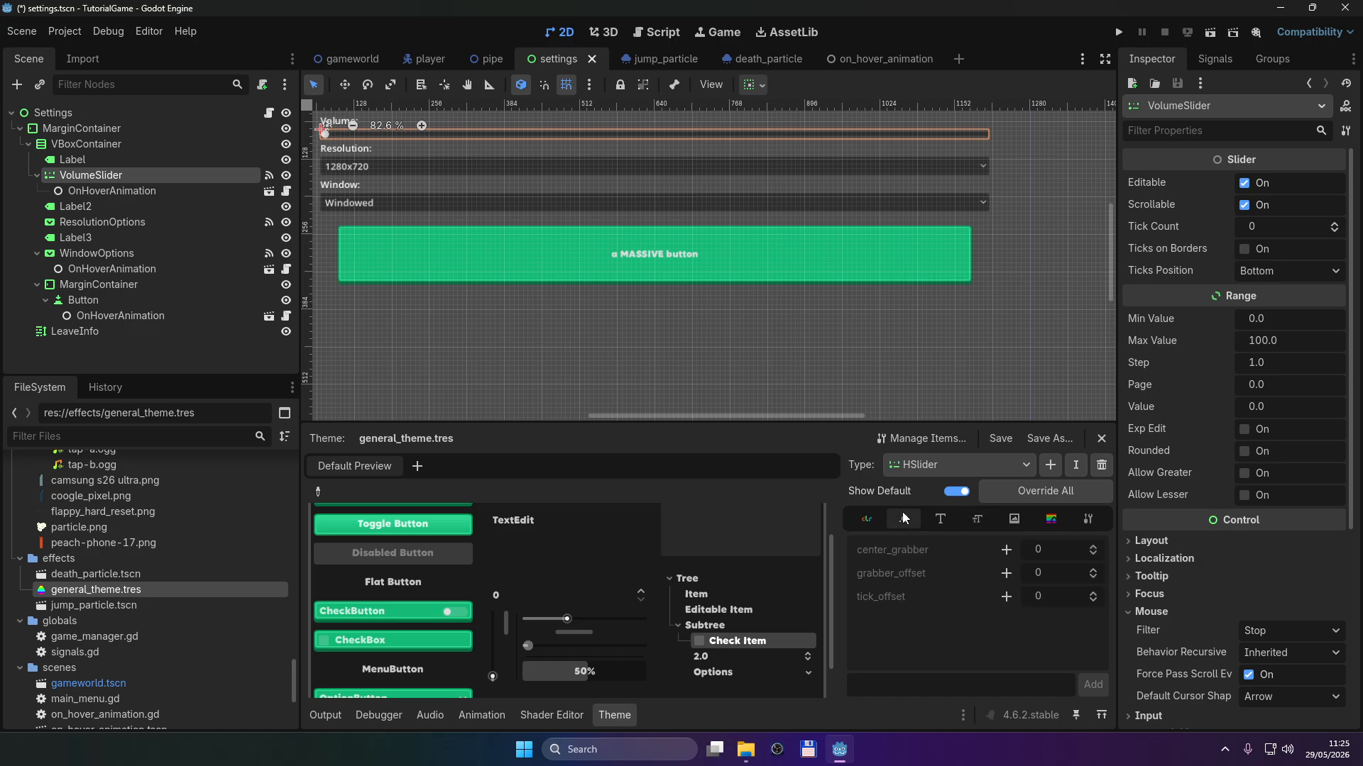
pyautogui.click(1087, 519)
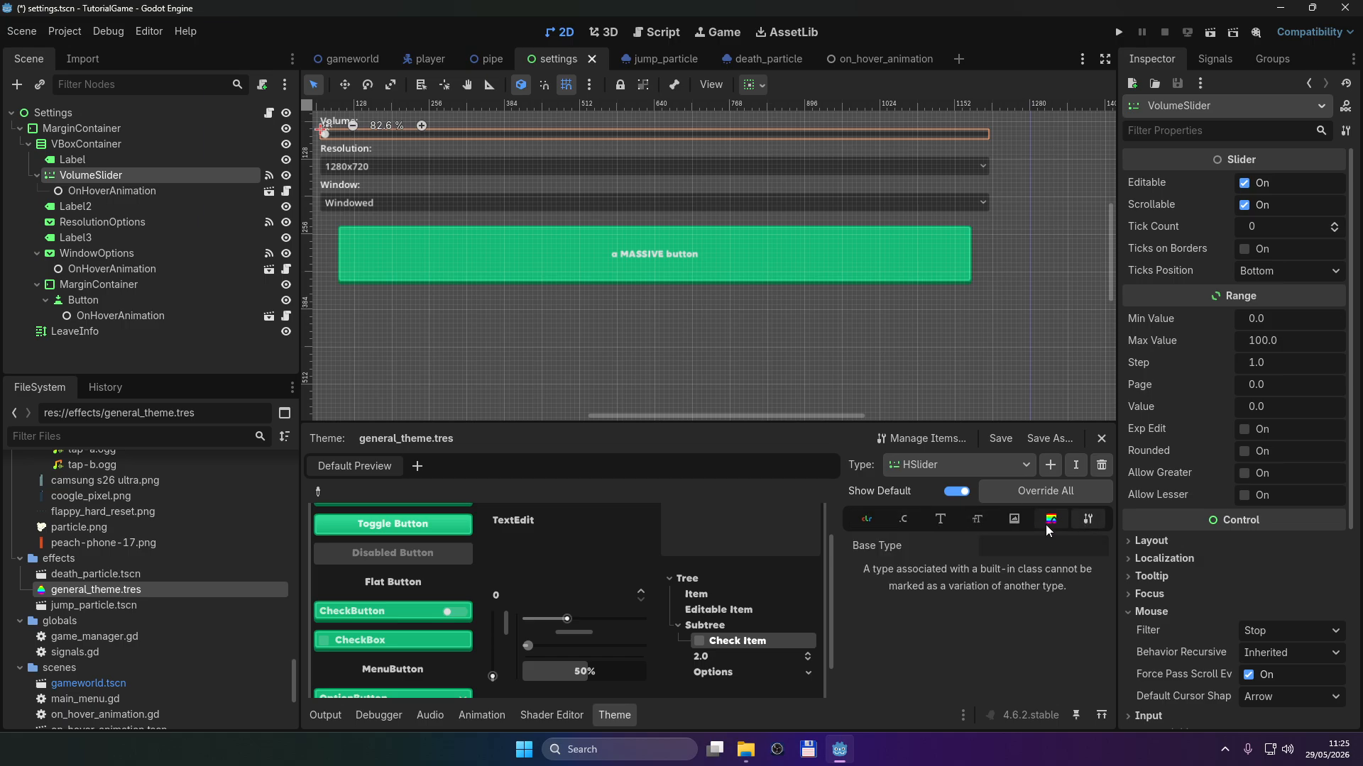
pyautogui.click(1014, 519)
pyautogui.click(1015, 519)
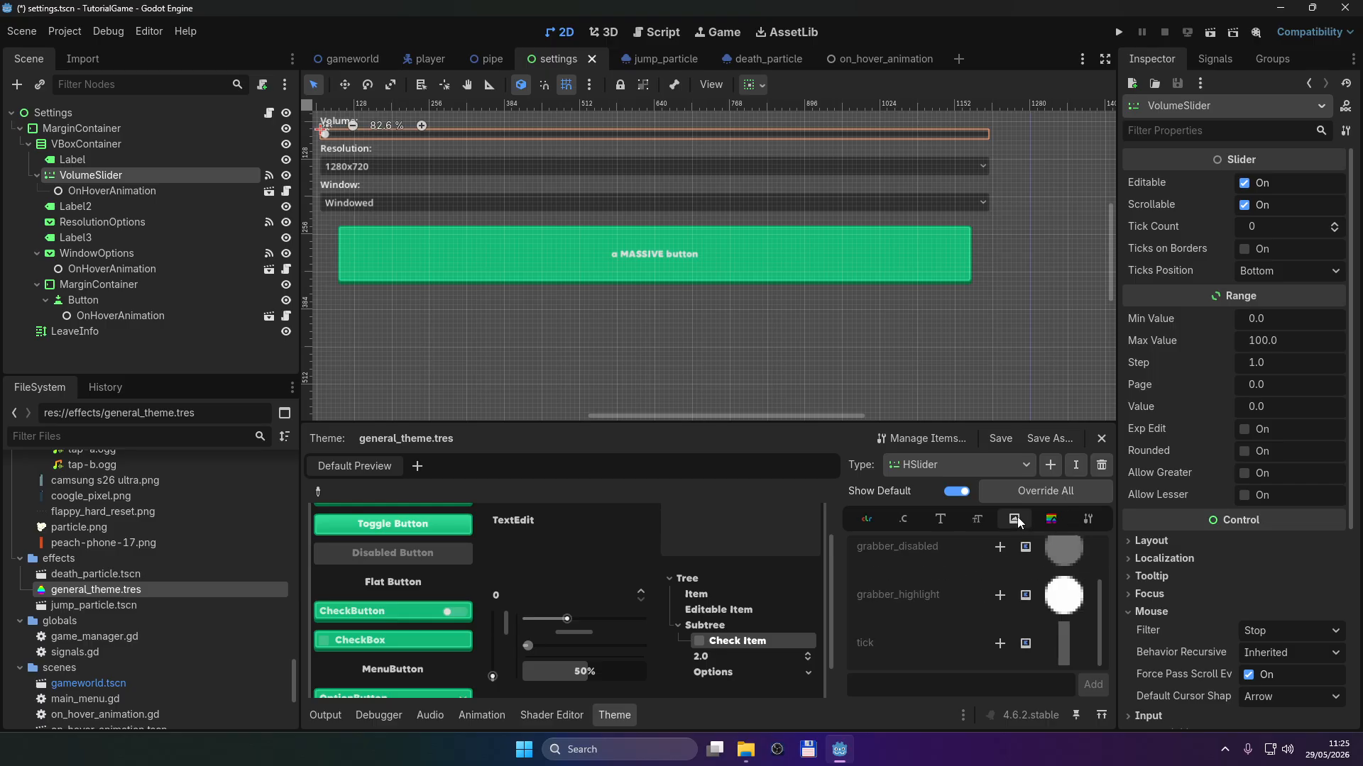
# Step: Browse the green kenney_ui-pack PNG textures for an image suited to the slider grabber, such as slide_horizontal_color_section.png
pyautogui.scroll(-3, 235, 560)
pyautogui.scroll(-15, 186, 561)
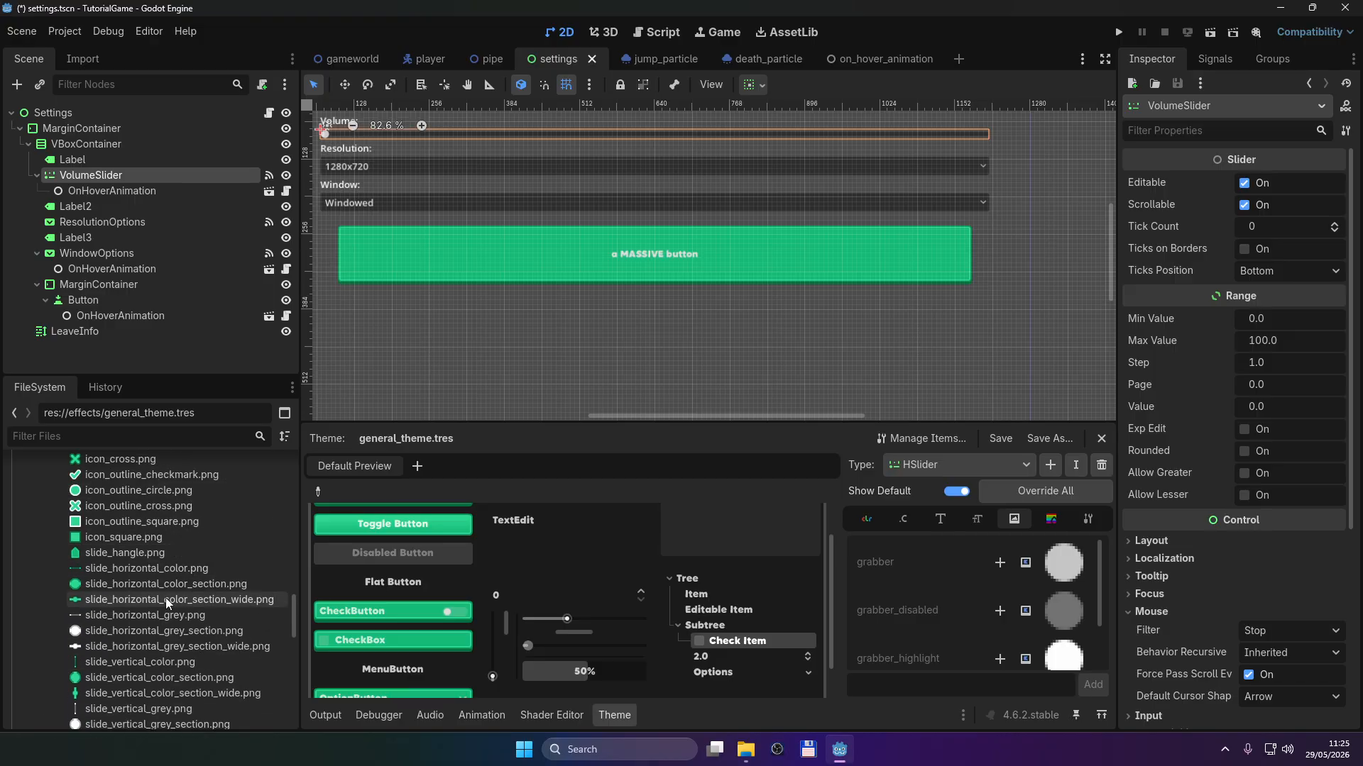
pyautogui.click(108, 584)
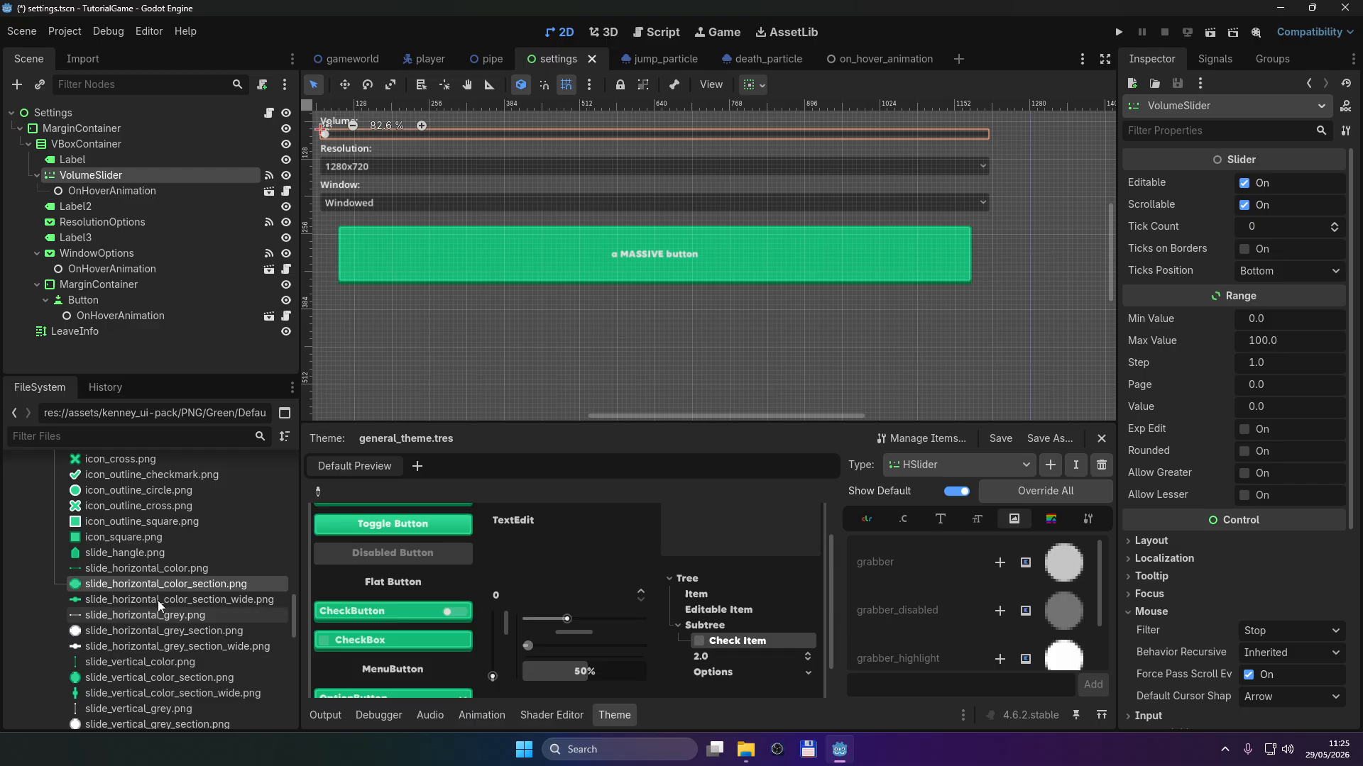
pyautogui.scroll(5, 159, 602)
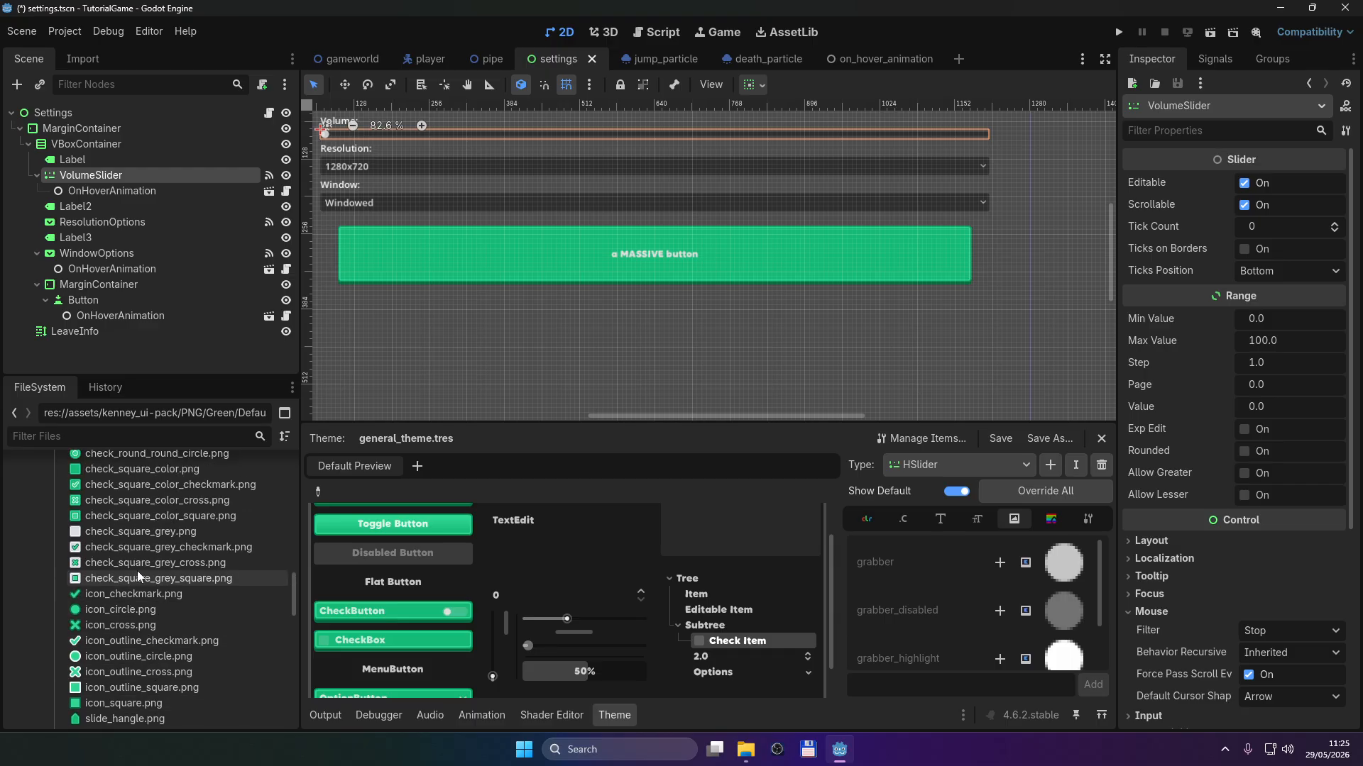
pyautogui.scroll(7, 140, 582)
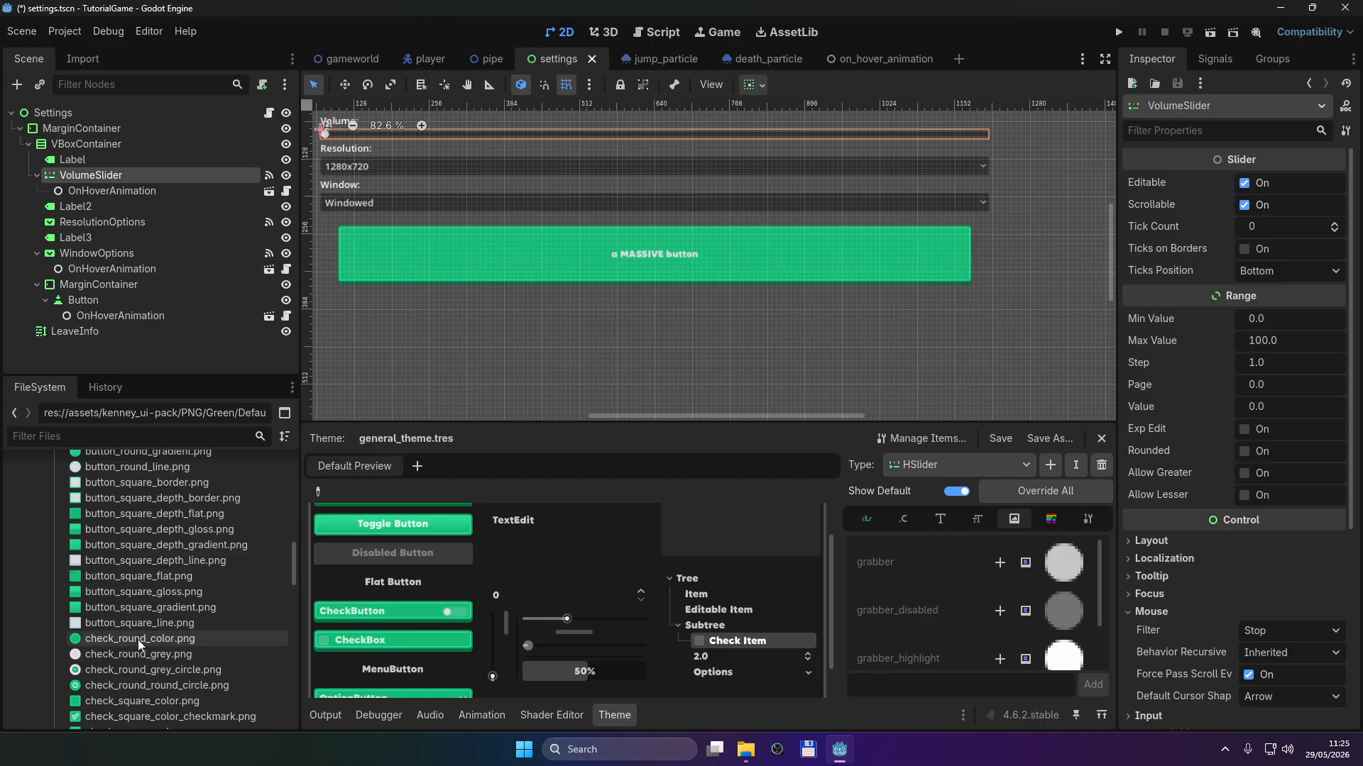
pyautogui.scroll(8, 149, 620)
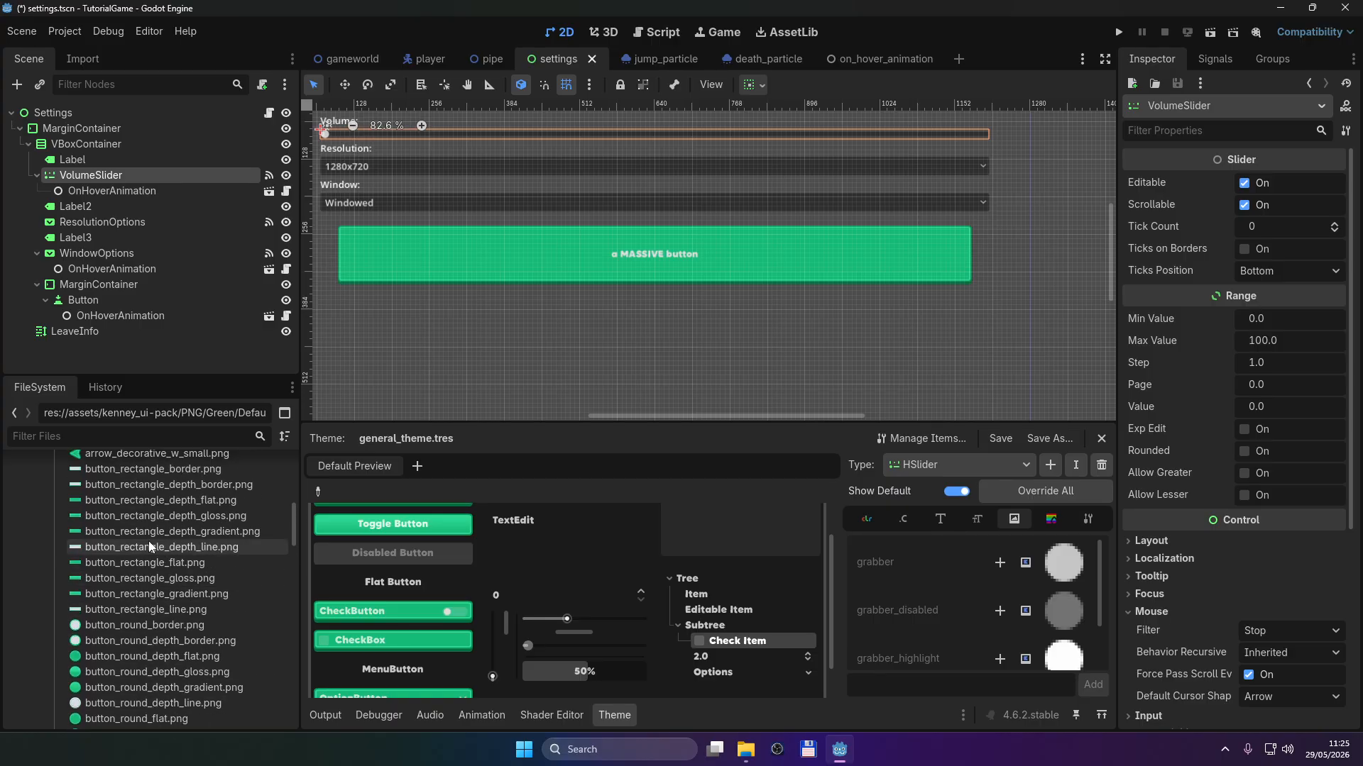
pyautogui.scroll(4, 150, 547)
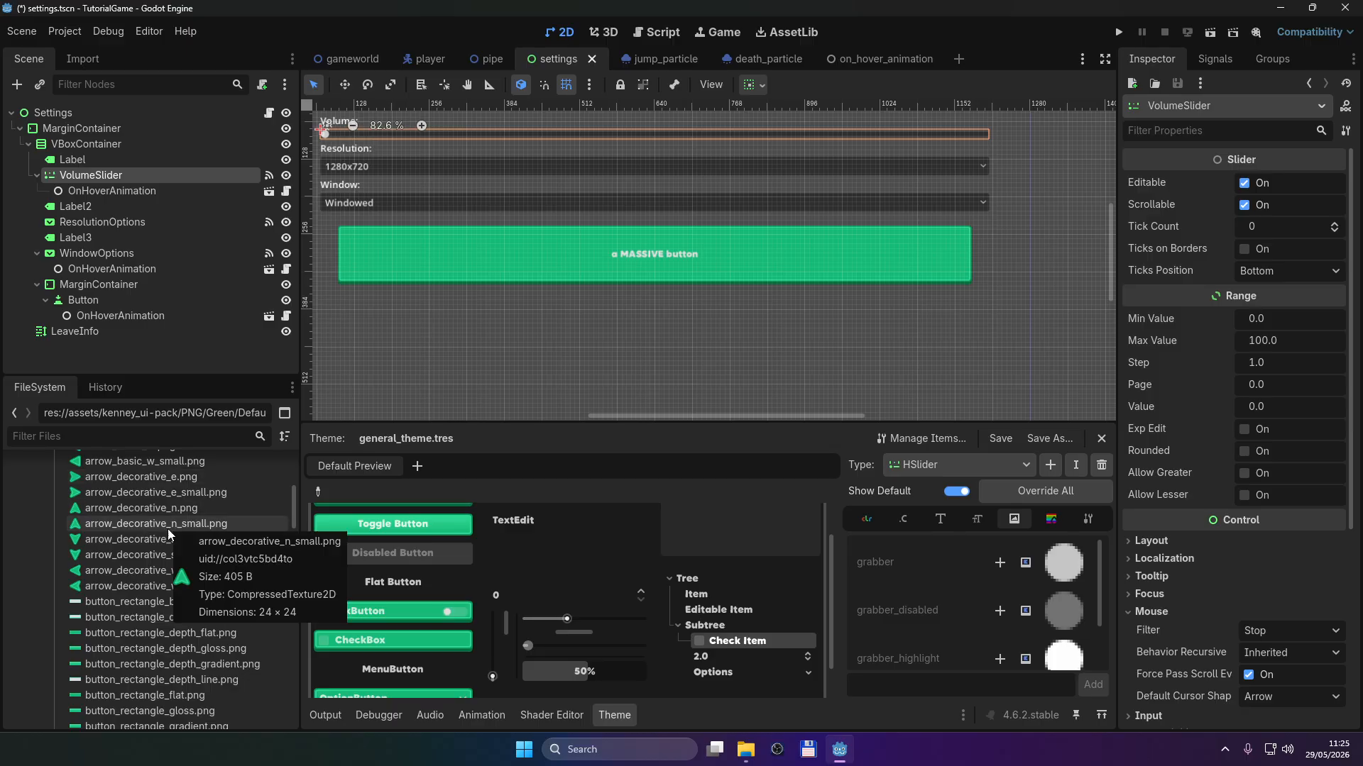
pyautogui.scroll(-18, 168, 532)
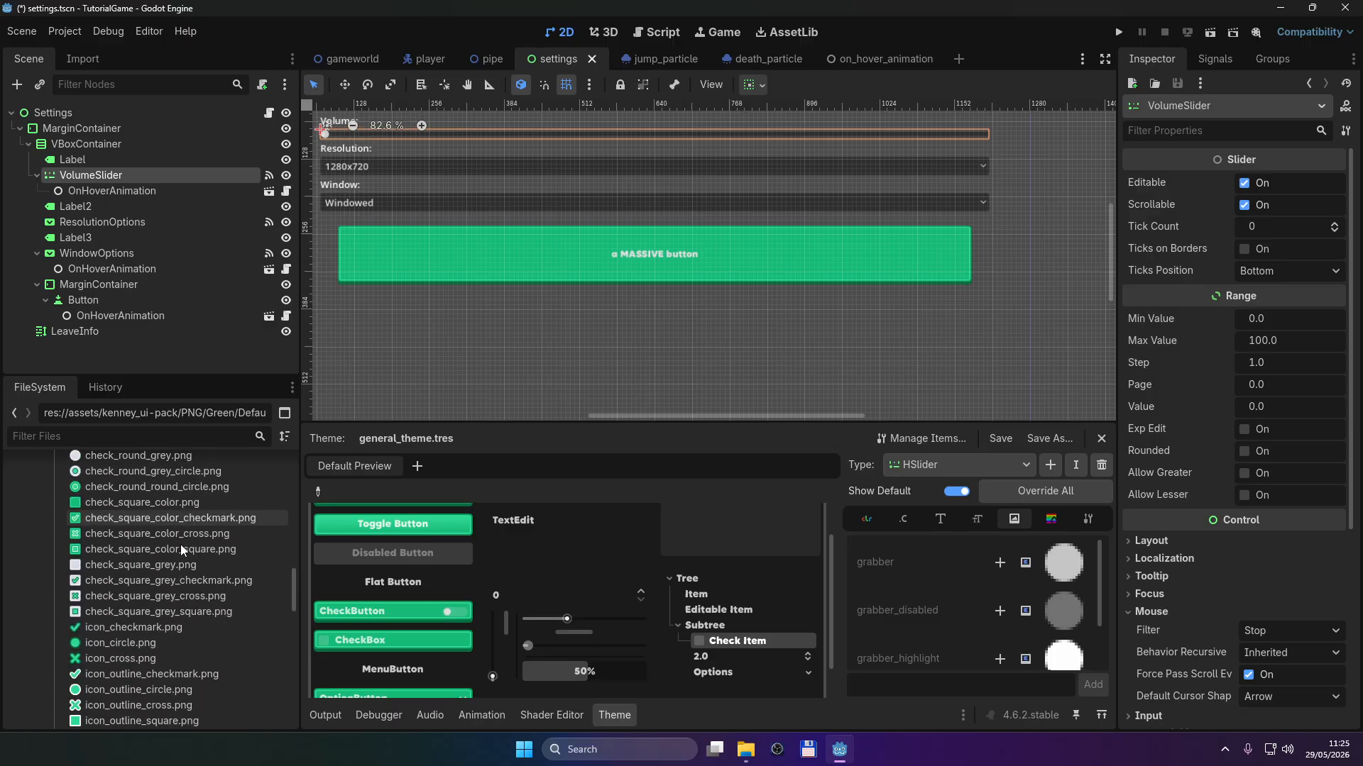
pyautogui.scroll(-1, 180, 543)
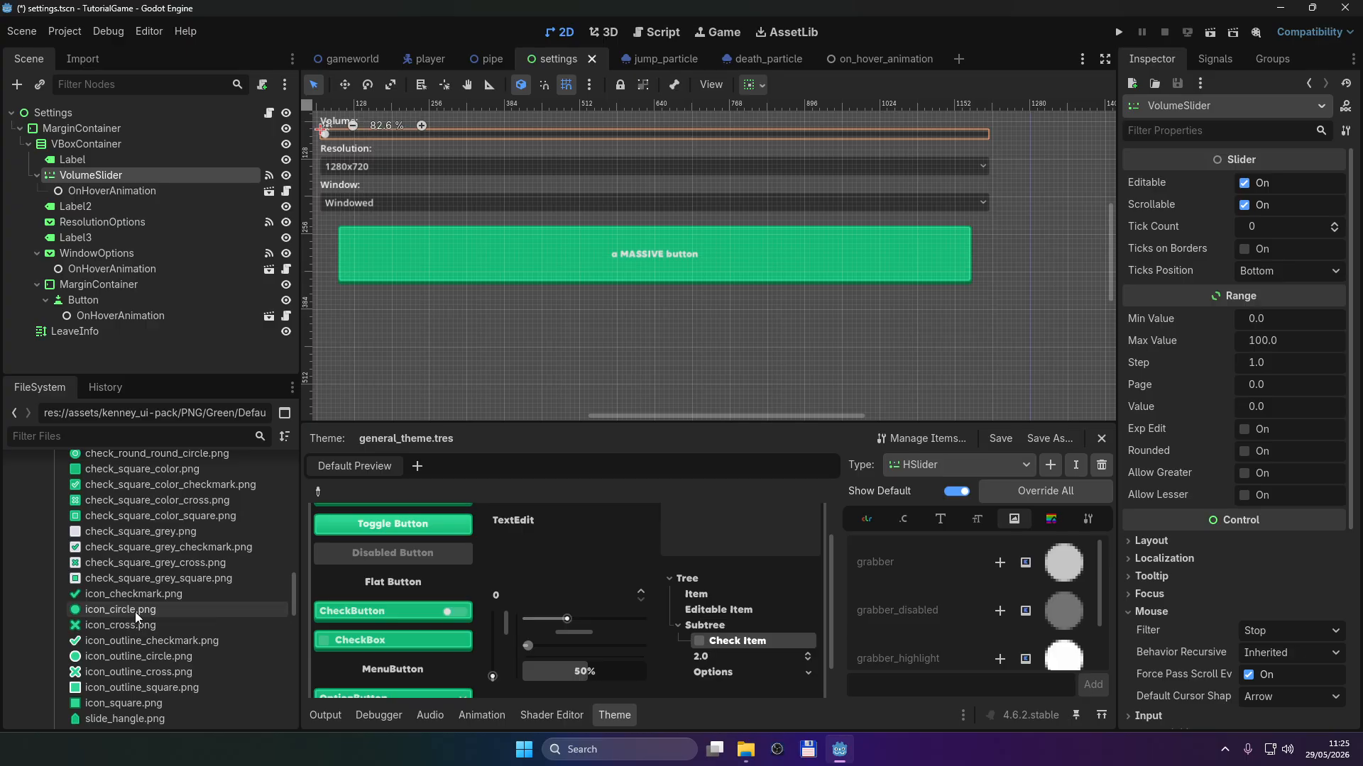
pyautogui.scroll(-3, 138, 613)
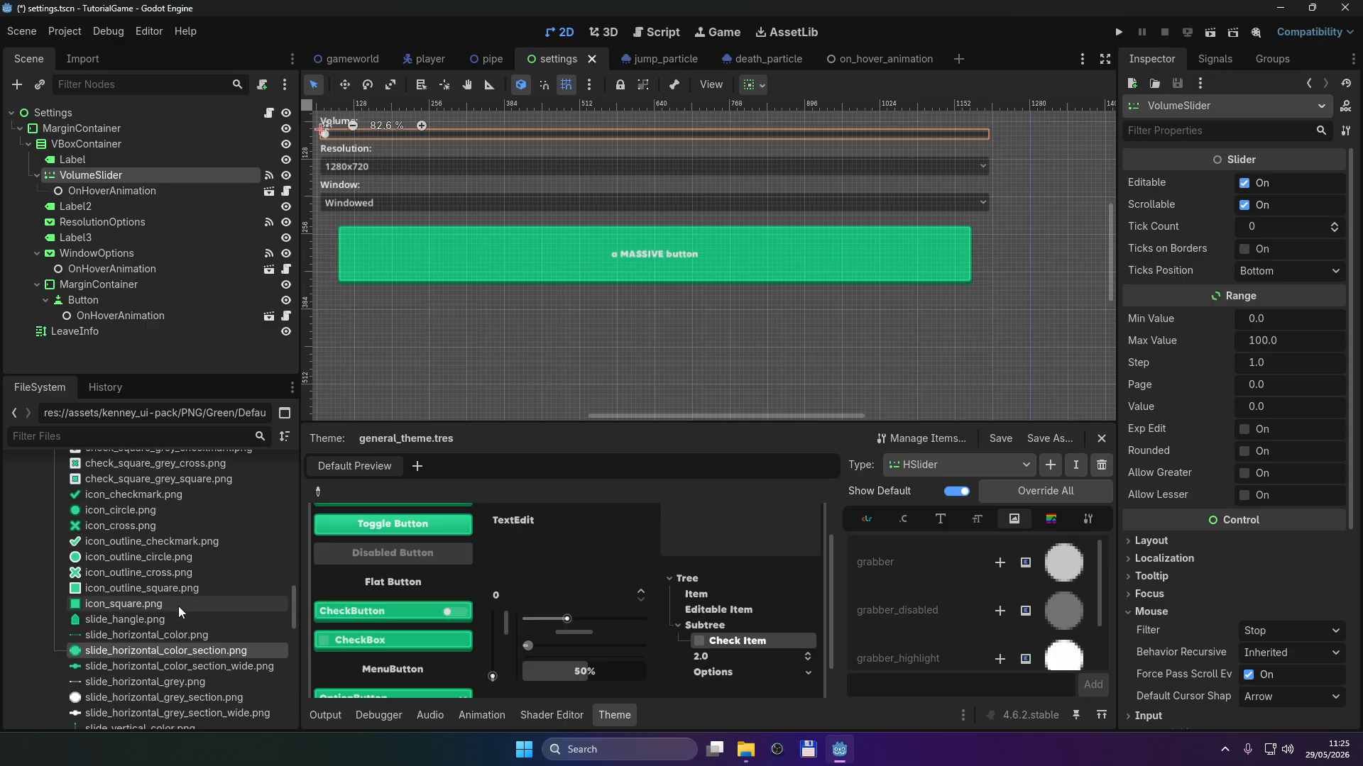
pyautogui.scroll(-2, 93, 662)
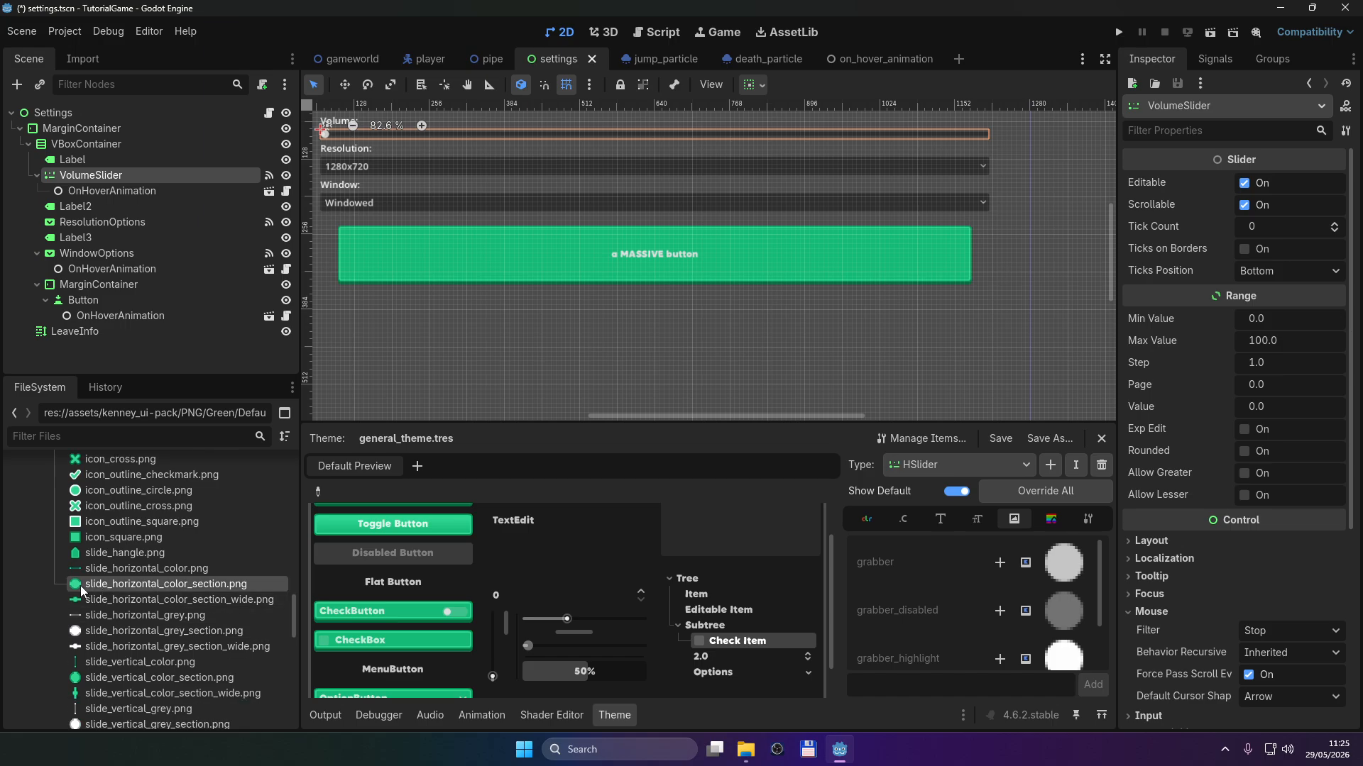
# Step: Add overrides for the HSlider's grabber and grabber_highlight icons in the theme
pyautogui.moveTo(102, 585); pyautogui.dragTo(143, 595)
pyautogui.scroll(-2, 1000, 565)
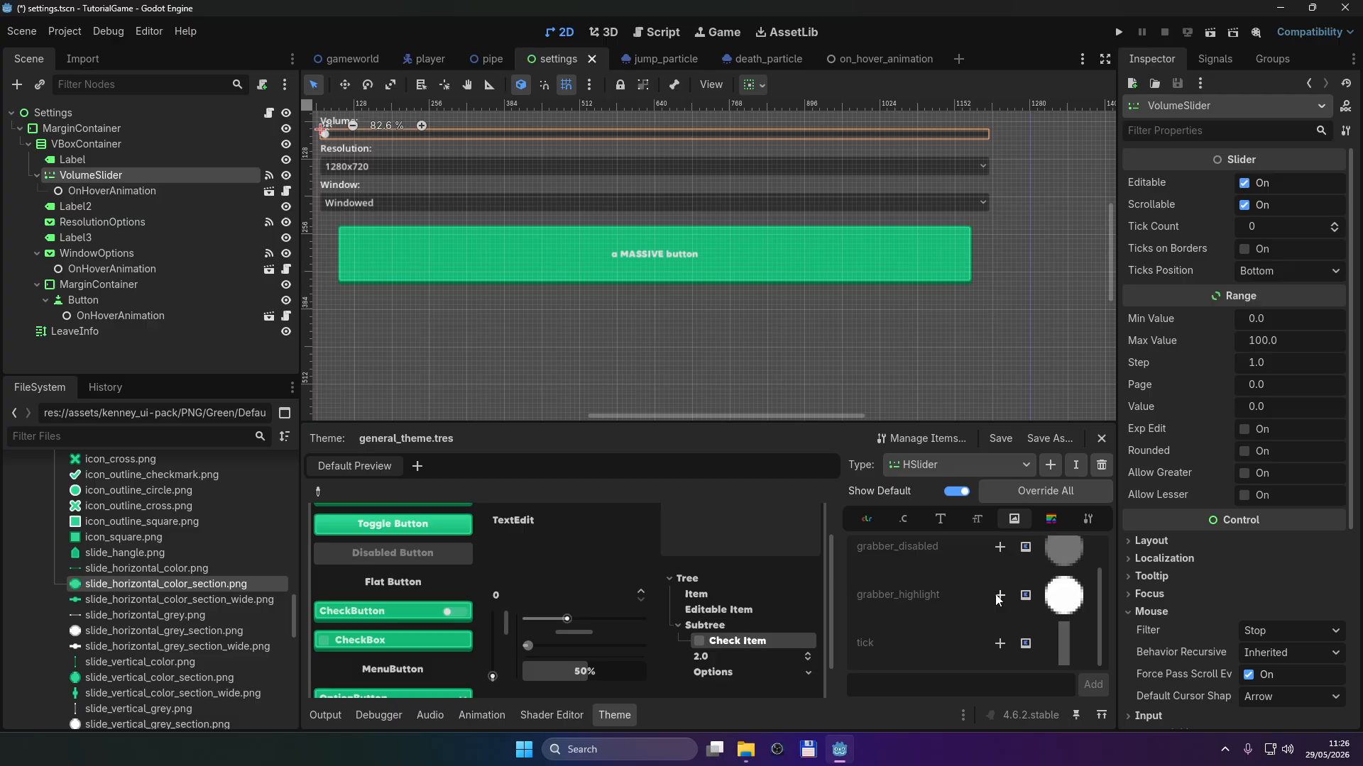
pyautogui.click(999, 596)
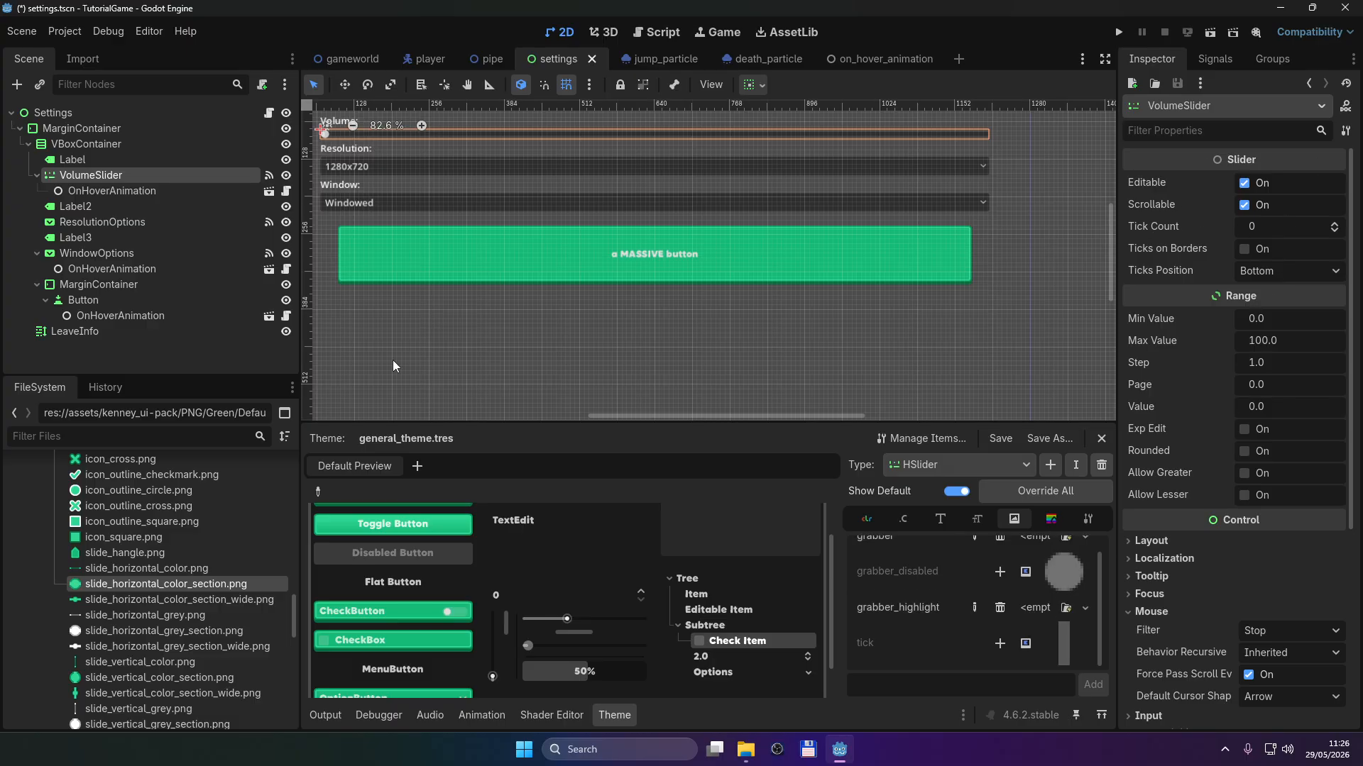
# Step: Inspect general_theme.tres, collapse the Button styles and expand the HSlider icon properties
pyautogui.scroll(-10, 194, 586)
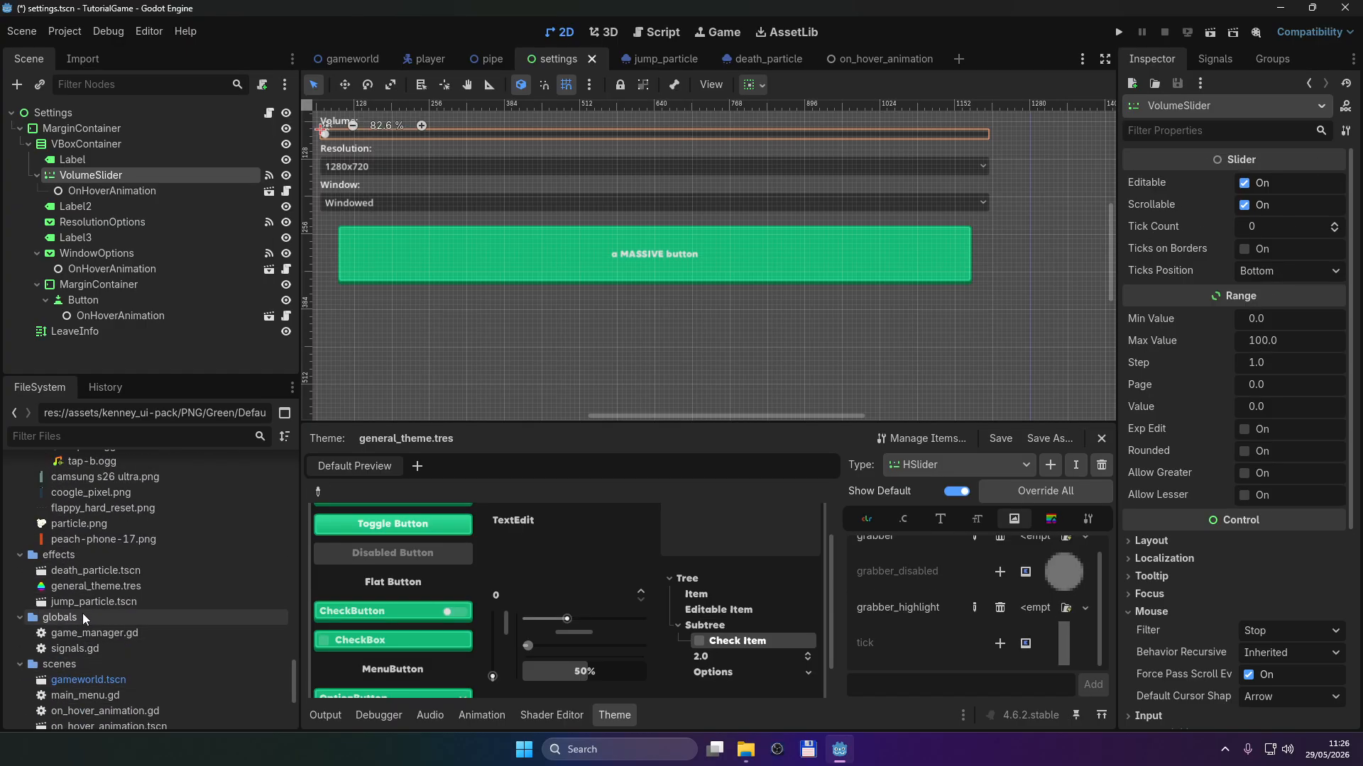
pyautogui.click(85, 587)
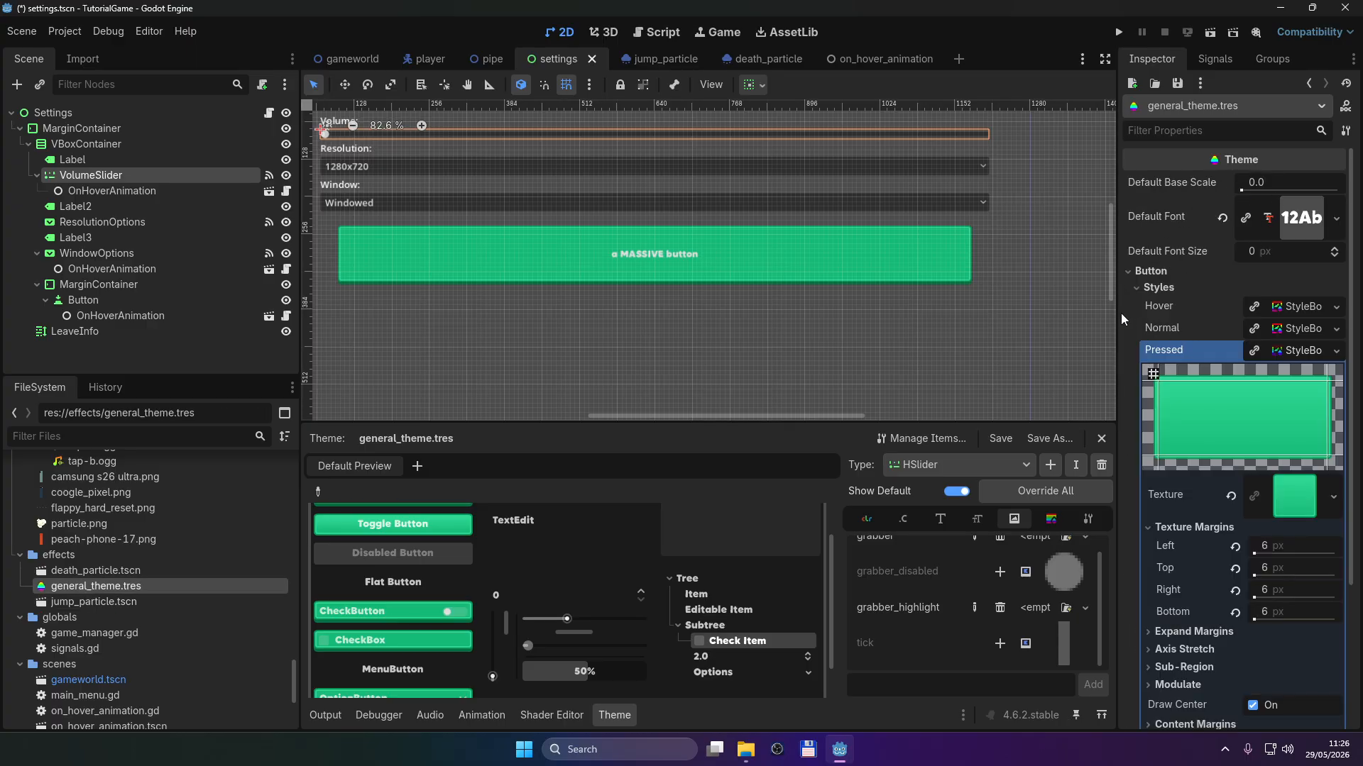
pyautogui.click(1135, 287)
pyautogui.click(1164, 305)
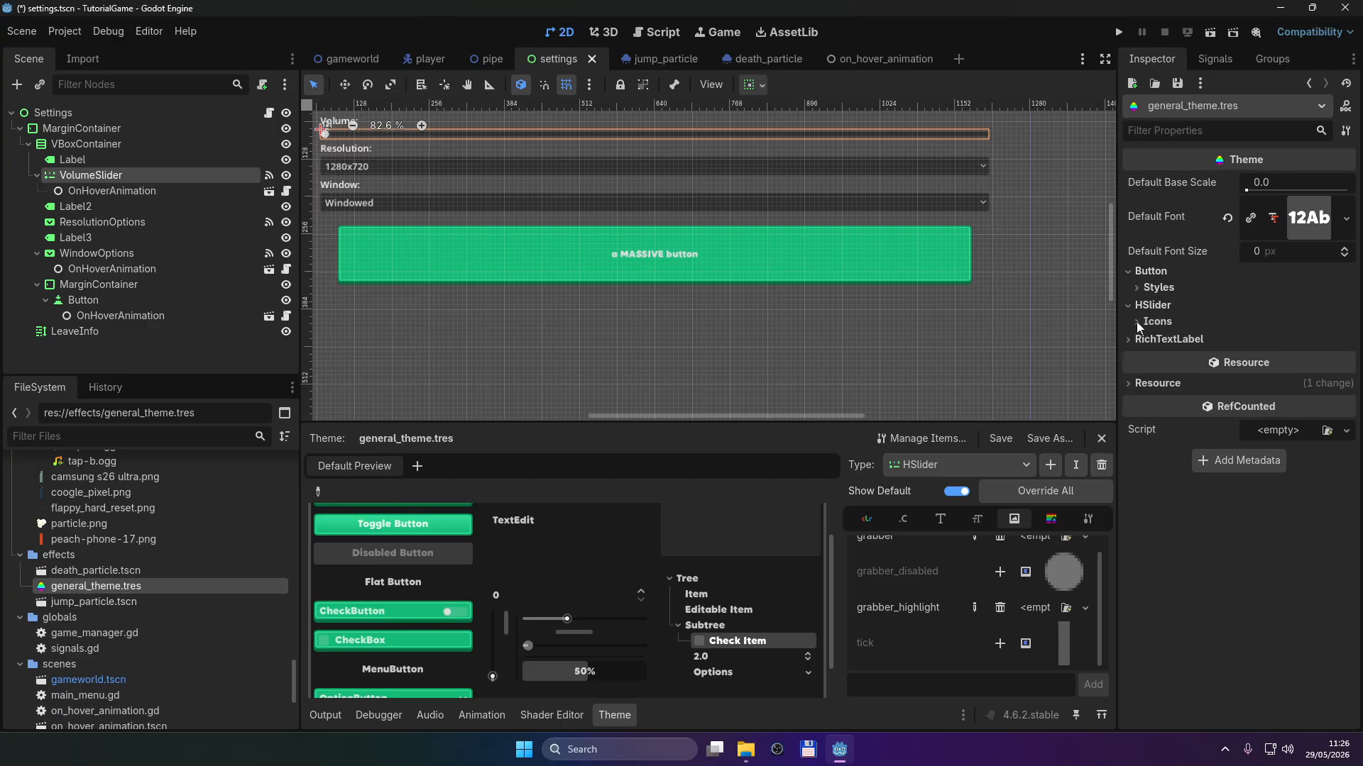
pyautogui.click(1137, 322)
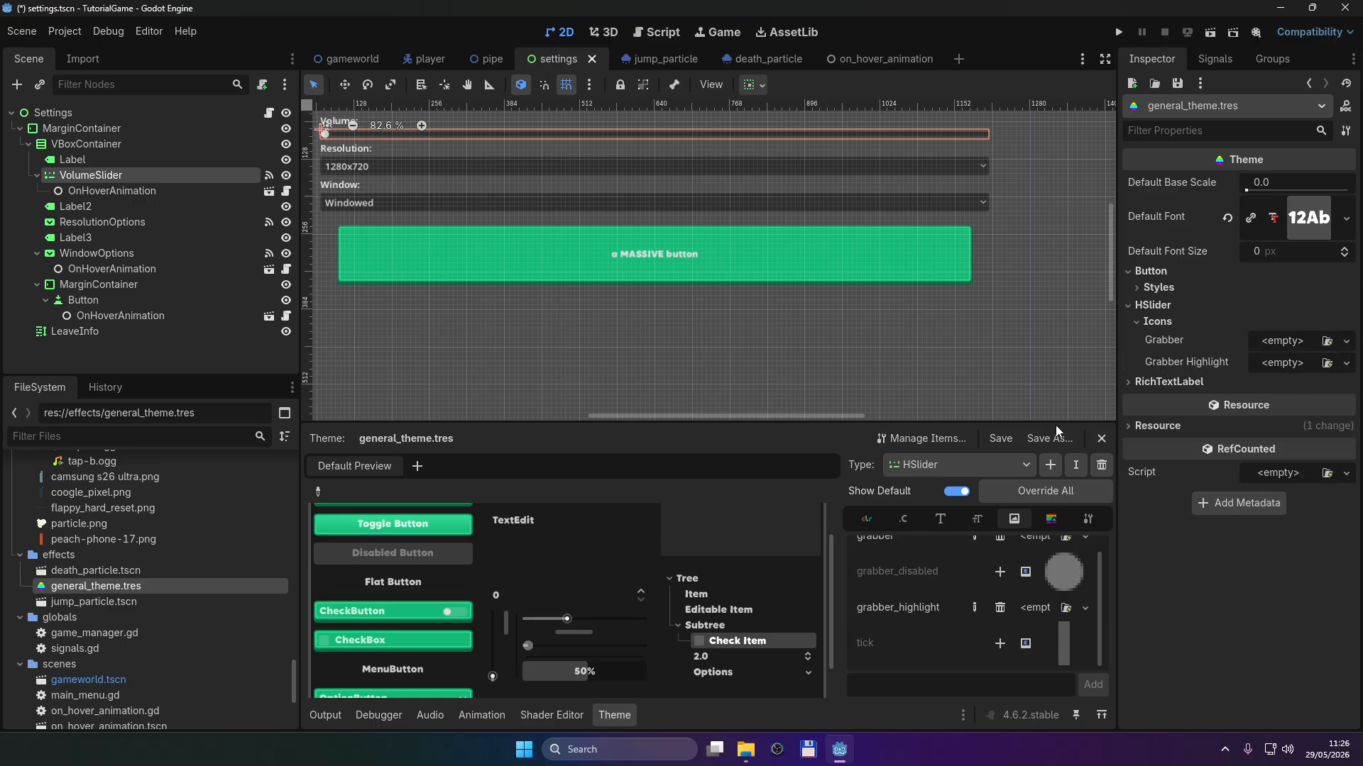
# Step: Assign the green slide_horizontal_color_section.png texture to the HSlider's Grabber icon
pyautogui.click(1281, 341)
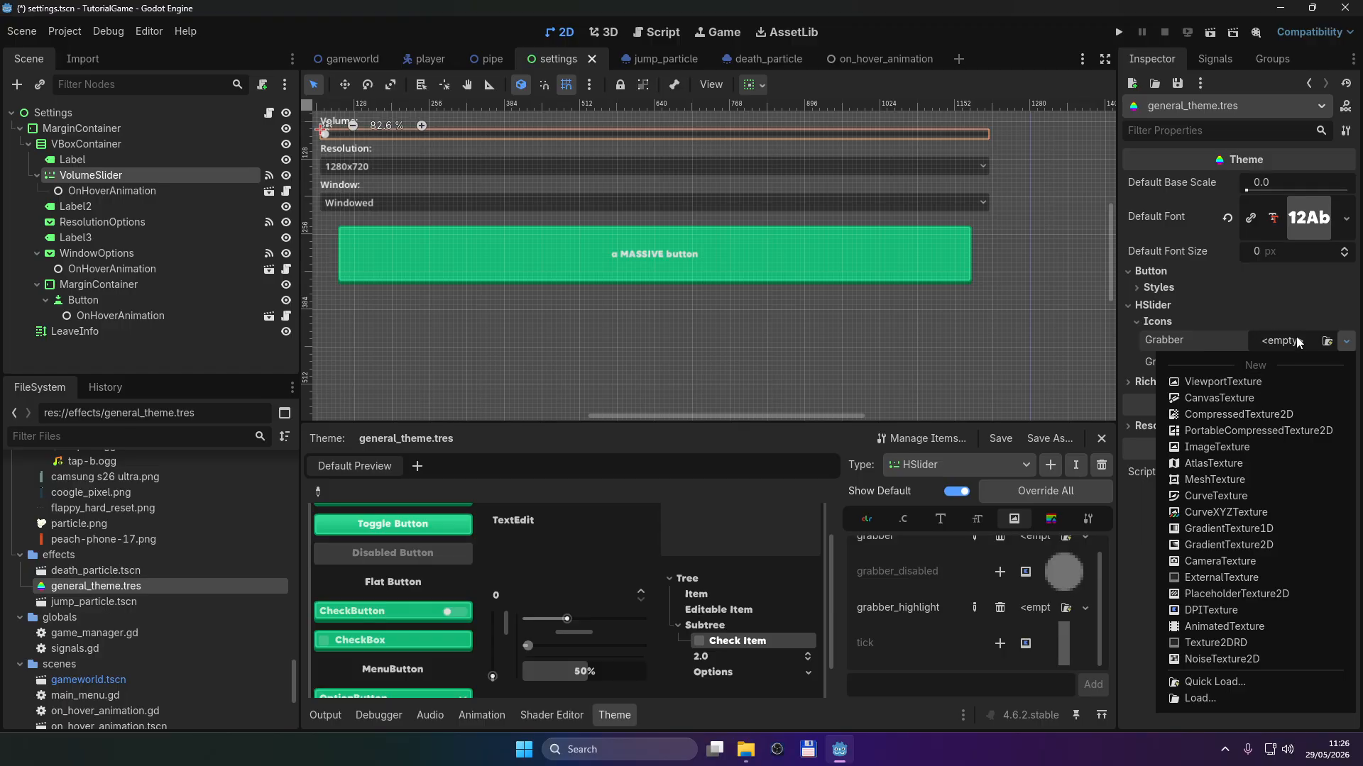
pyautogui.click(1298, 342)
pyautogui.scroll(12, 126, 563)
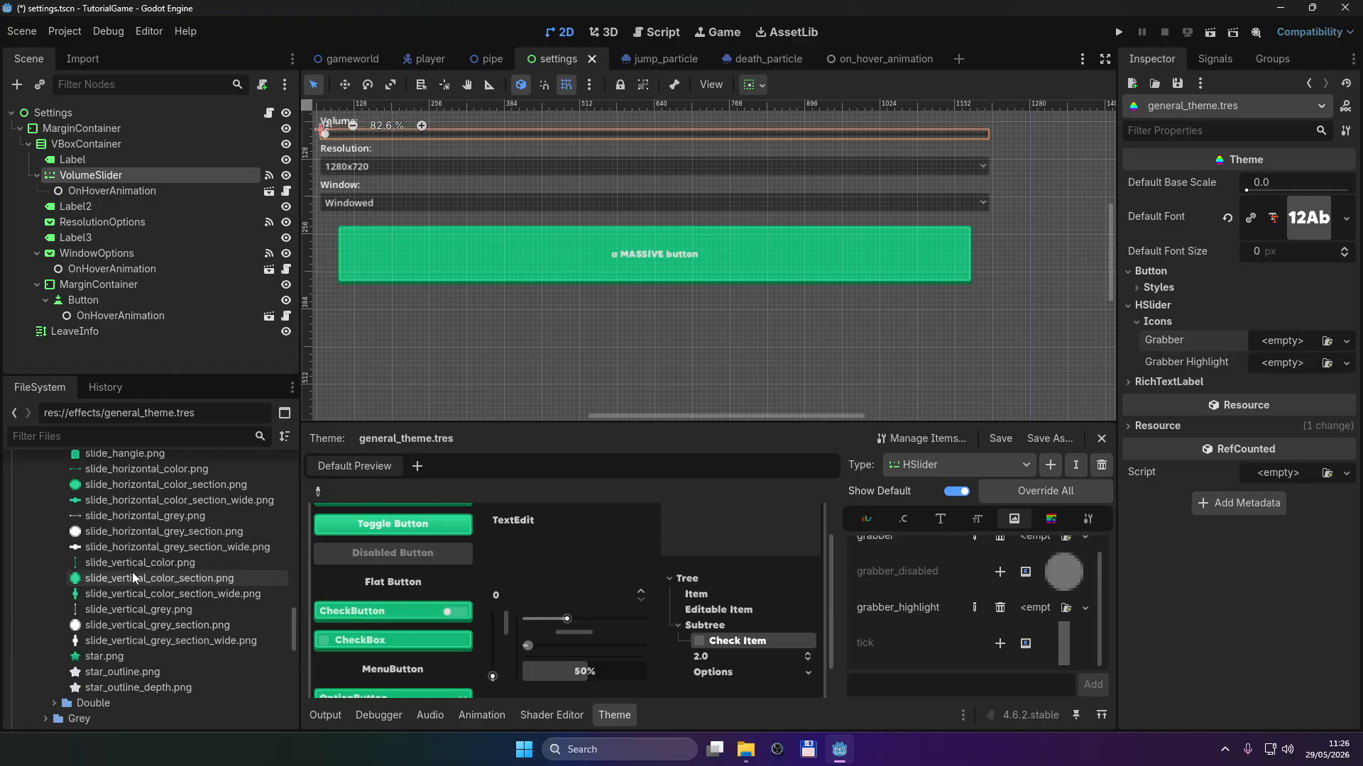
pyautogui.moveTo(120, 484); pyautogui.dragTo(1274, 330)
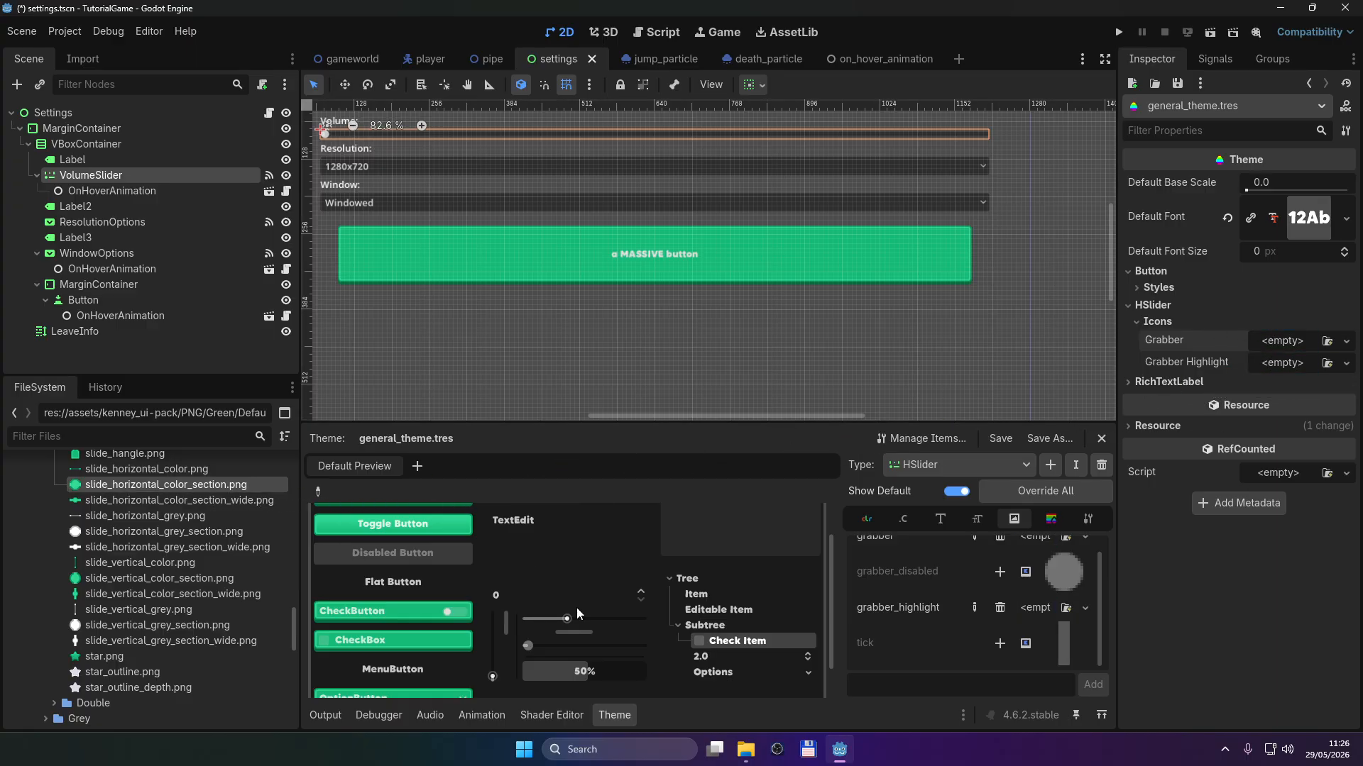
pyautogui.scroll(-1, 560, 628)
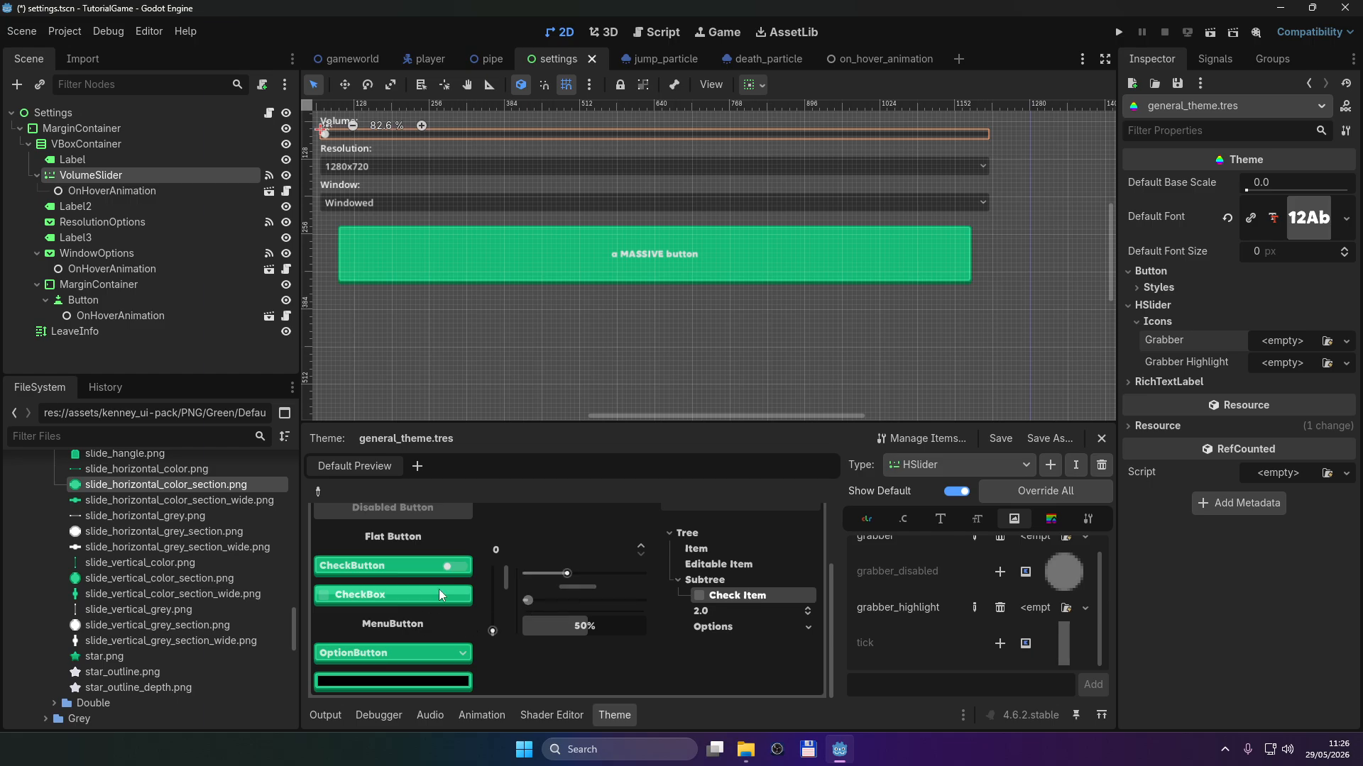
pyautogui.scroll(2, 687, 614)
pyautogui.scroll(1, 687, 615)
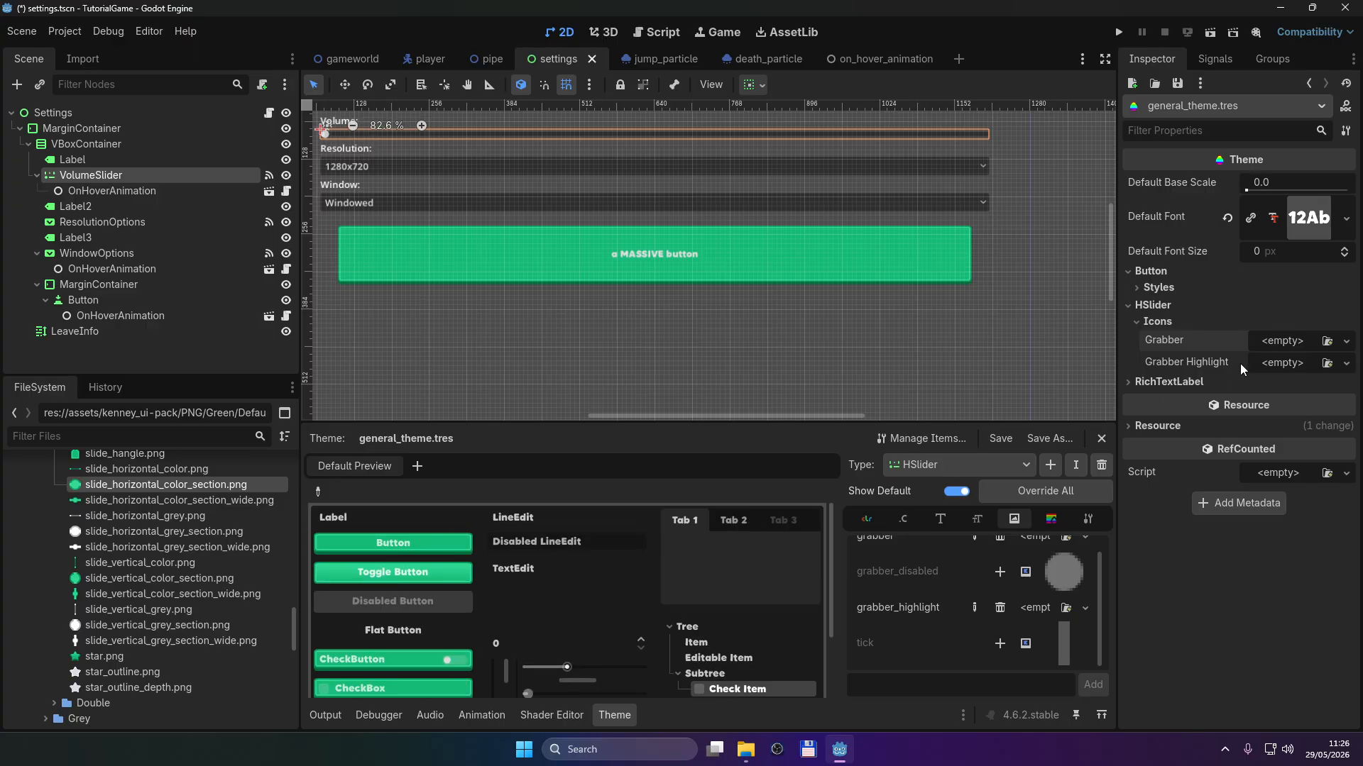
pyautogui.scroll(1, 1028, 591)
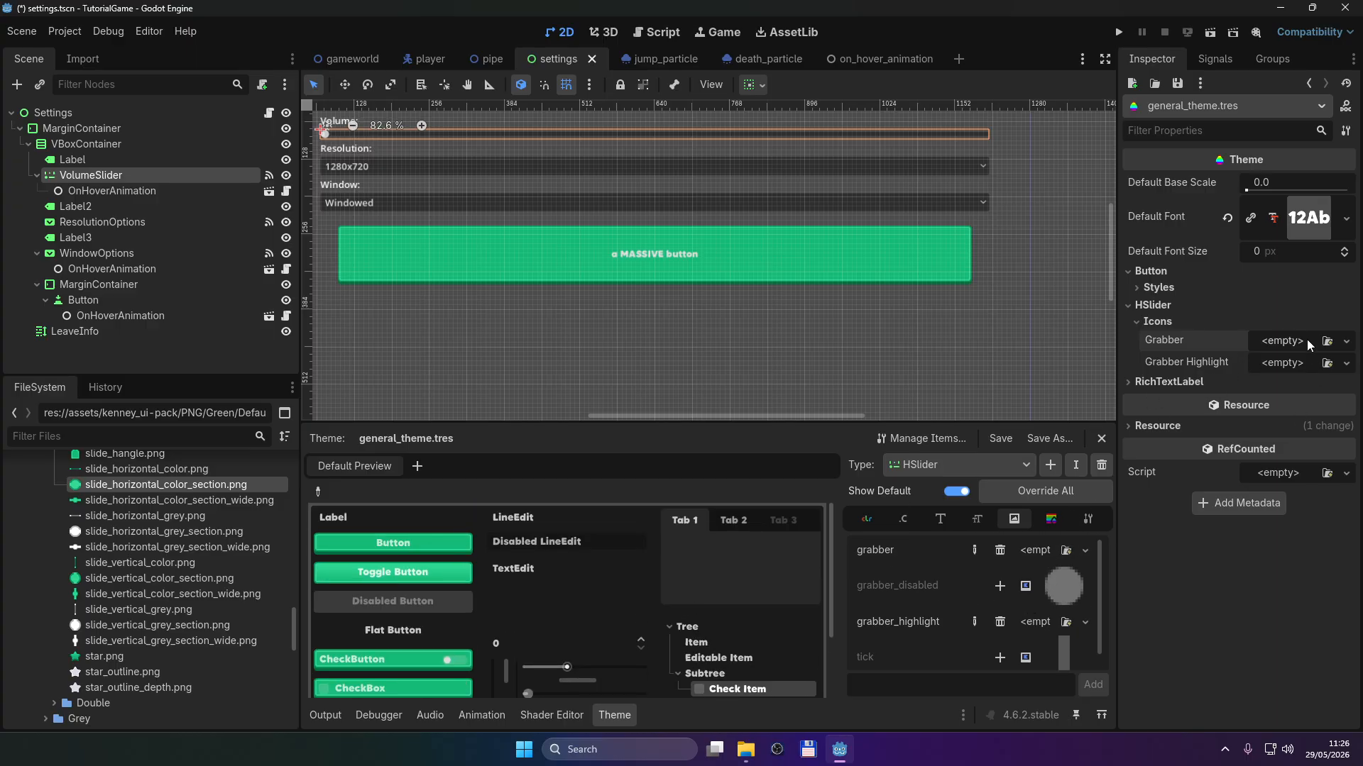
pyautogui.click(1287, 341)
pyautogui.click(165, 478)
pyautogui.moveTo(197, 480); pyautogui.dragTo(1277, 344)
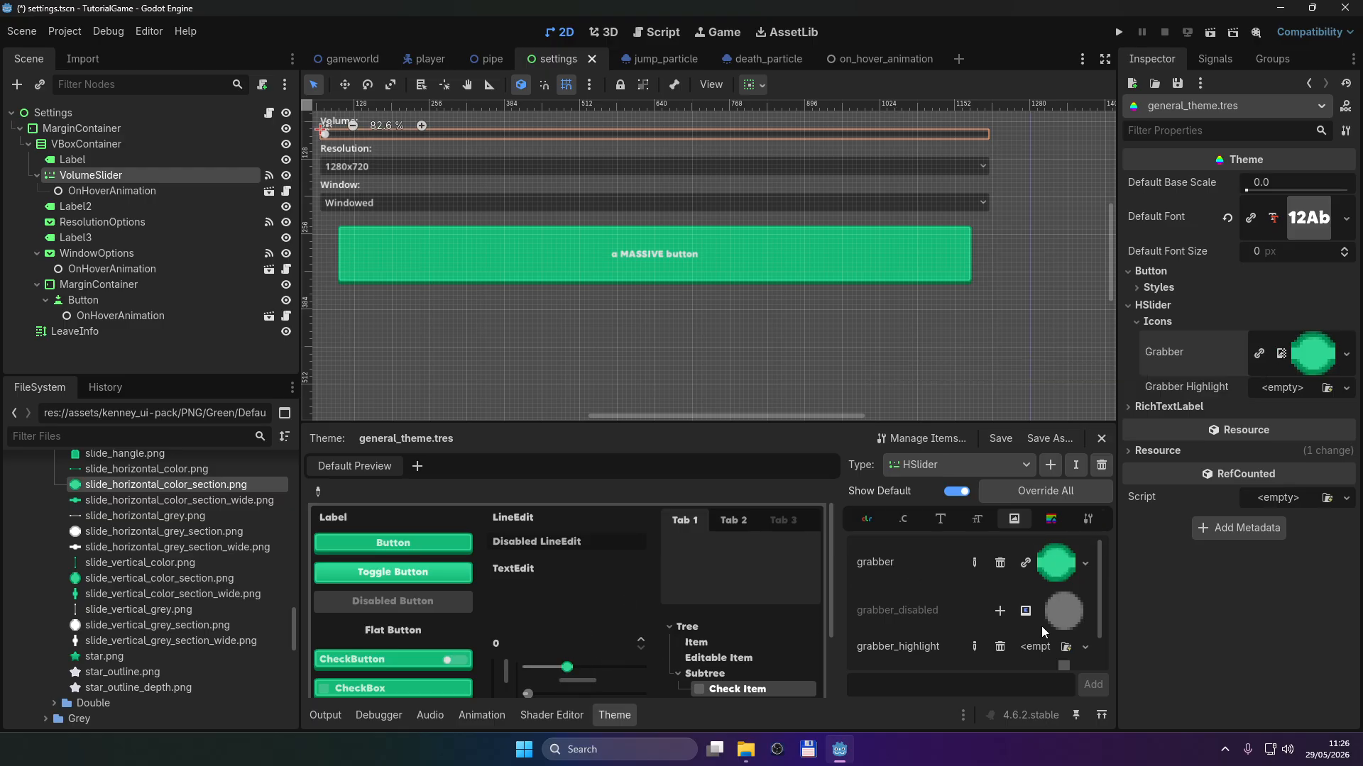
# Step: Assign slide_horizontal_grey_section.png to the HSlider's Grabber Highlight icon and try out the horizontal slider in the theme preview
pyautogui.scroll(-1, 1040, 639)
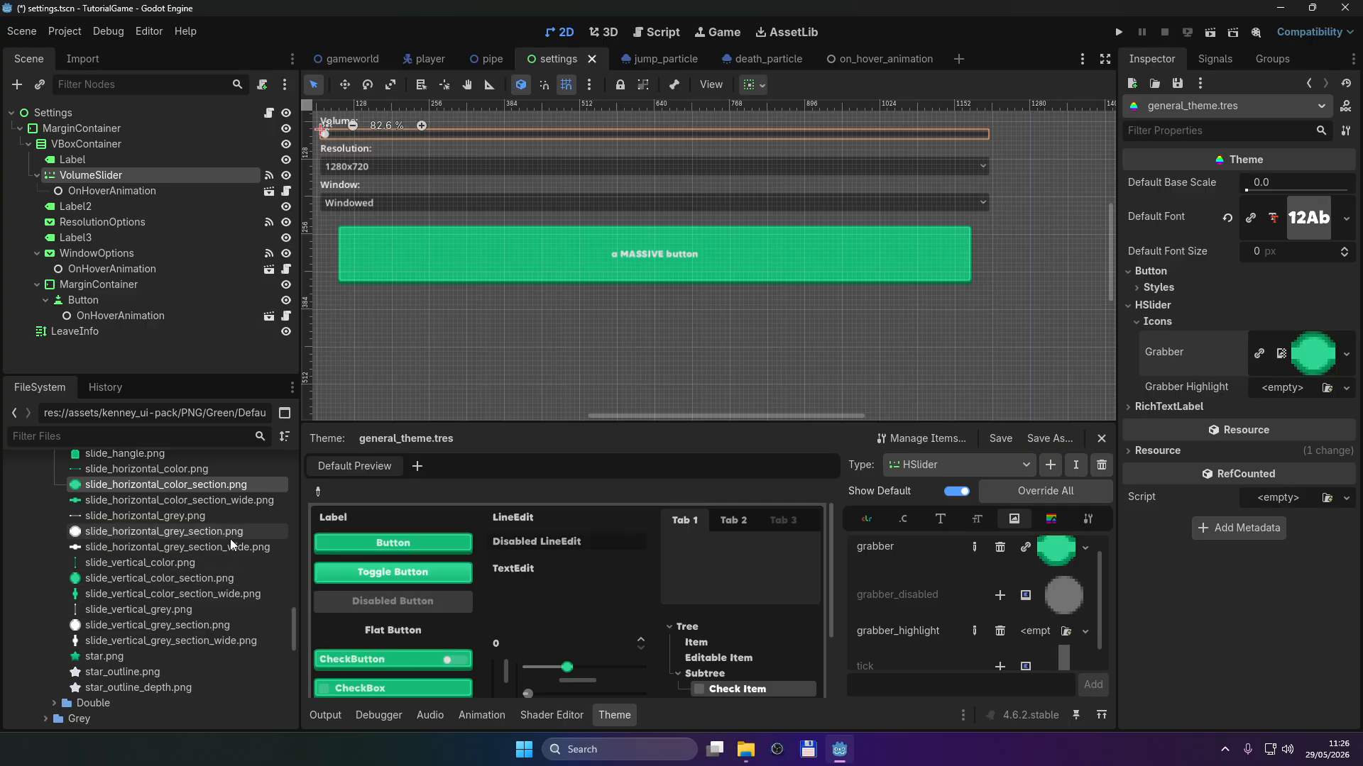
pyautogui.moveTo(230, 535); pyautogui.dragTo(1281, 388)
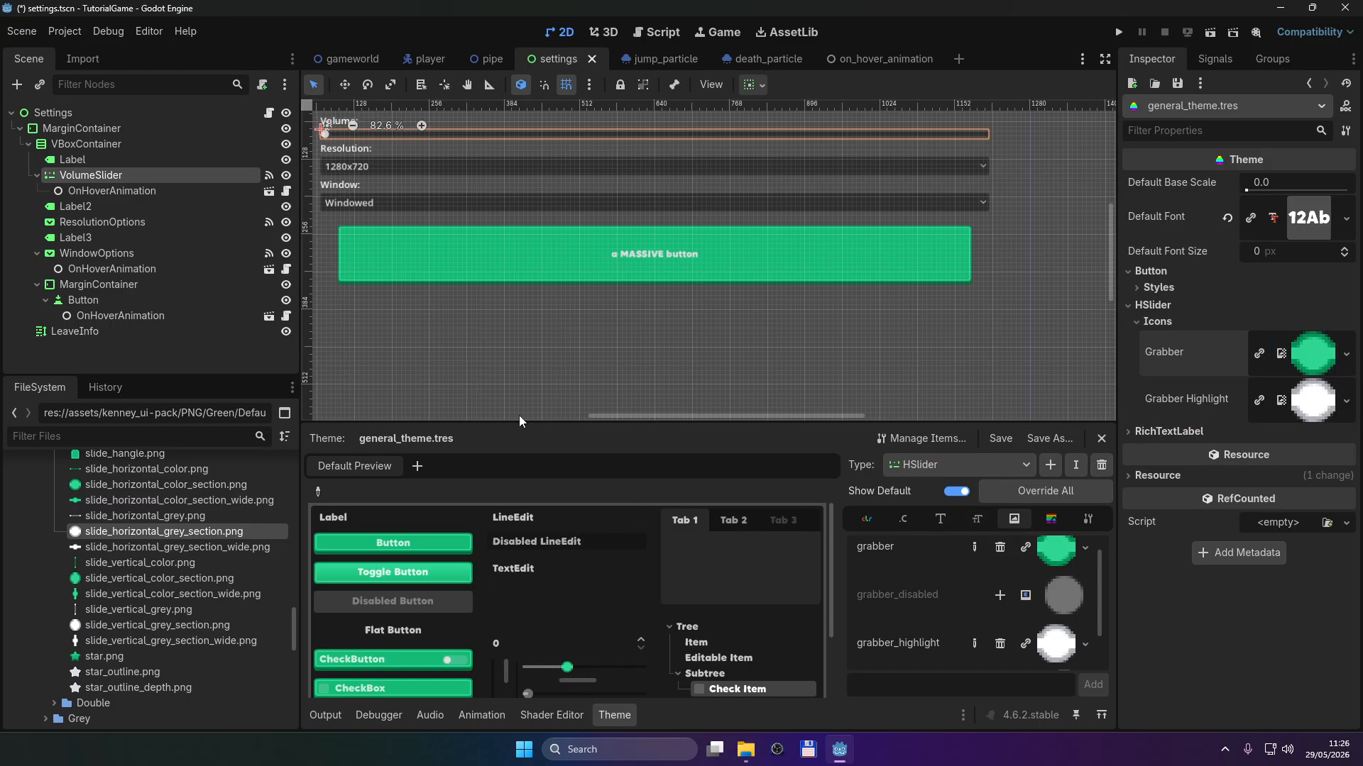
pyautogui.moveTo(565, 671); pyautogui.dragTo(623, 672)
# Step: Add an override for the HSlider's slider style box and check which StyleBox types its Slider property offers, without choosing one
pyautogui.scroll(-2, 990, 604)
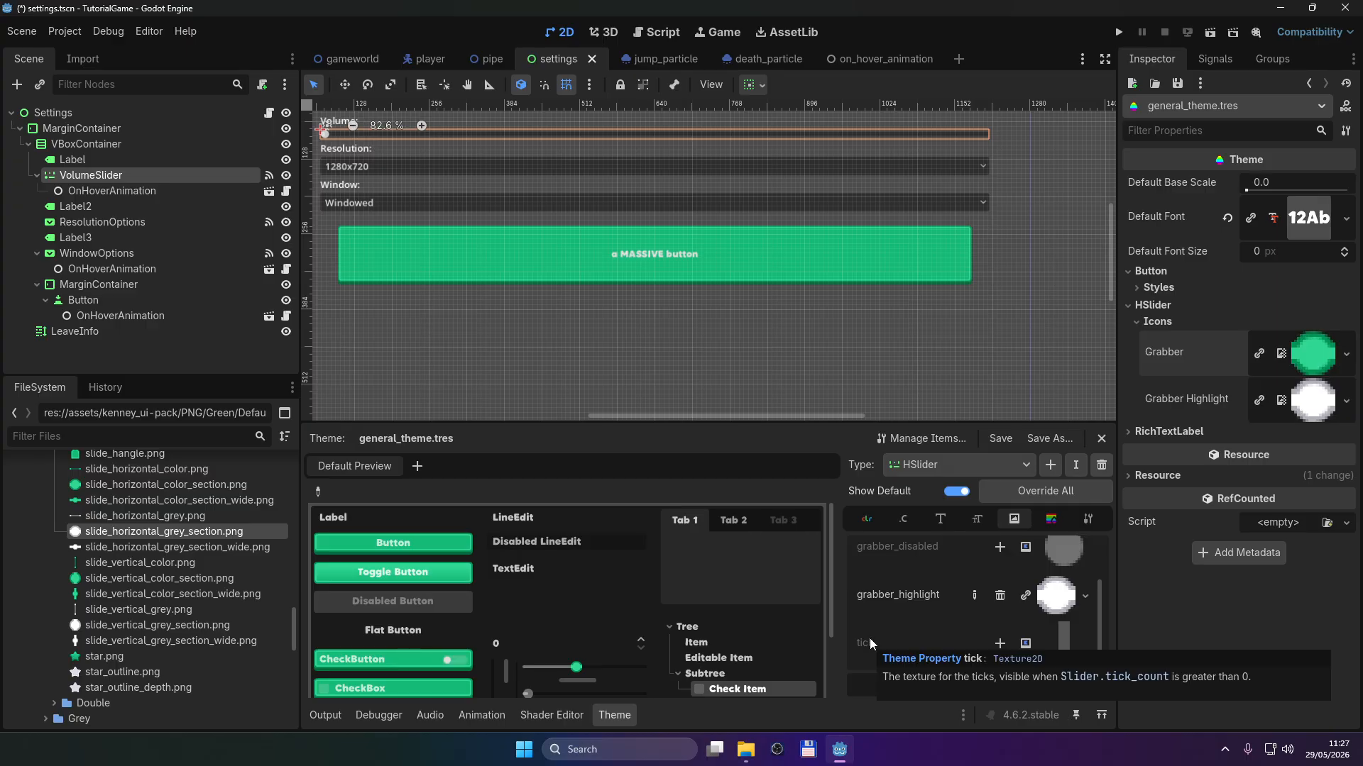
pyautogui.click(1054, 521)
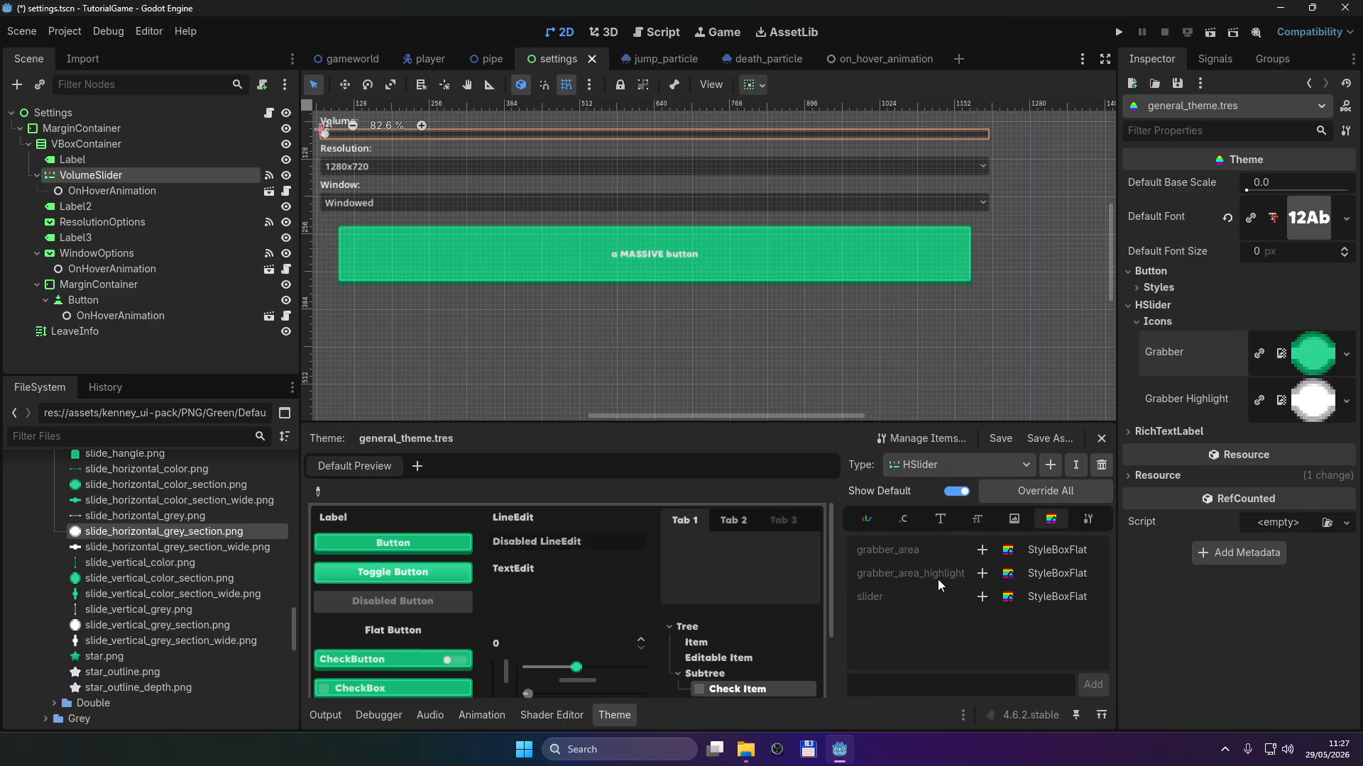
pyautogui.click(982, 597)
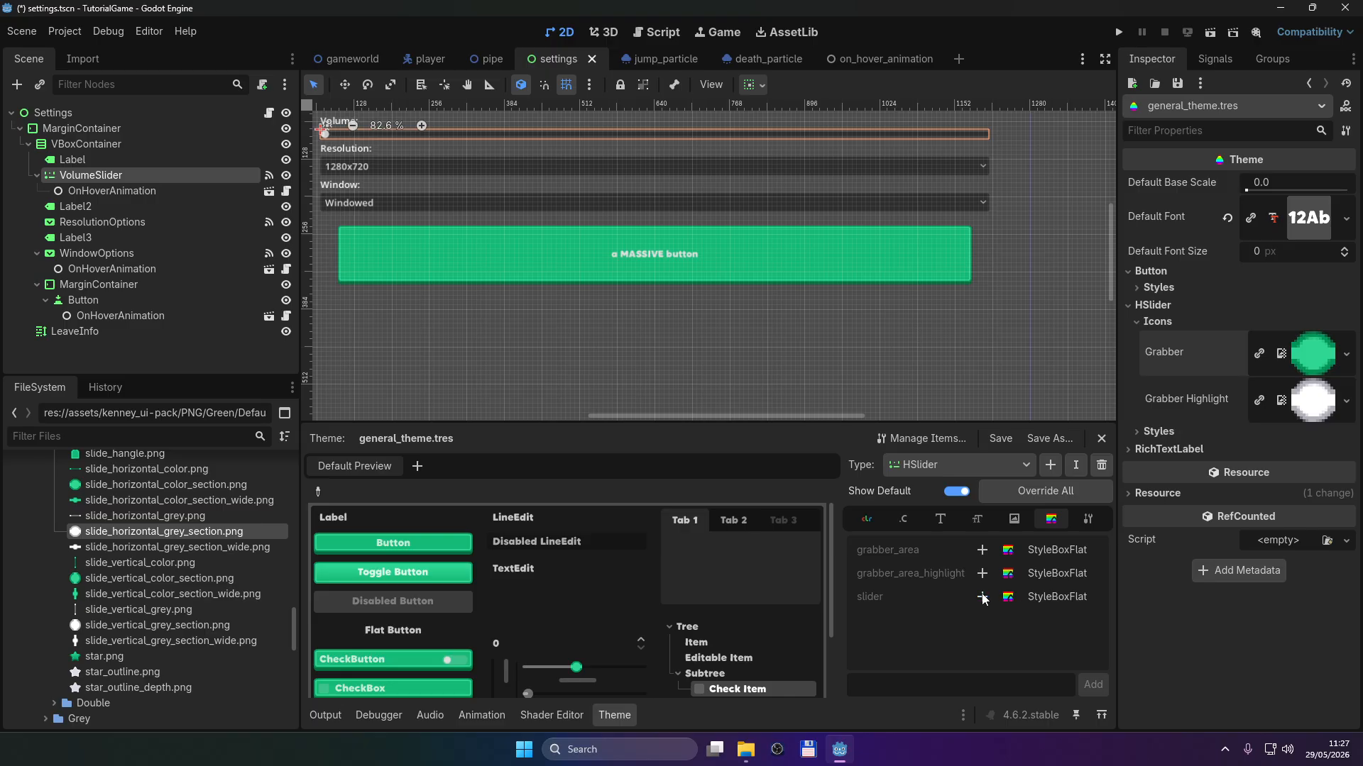
pyautogui.click(1138, 431)
pyautogui.click(1261, 451)
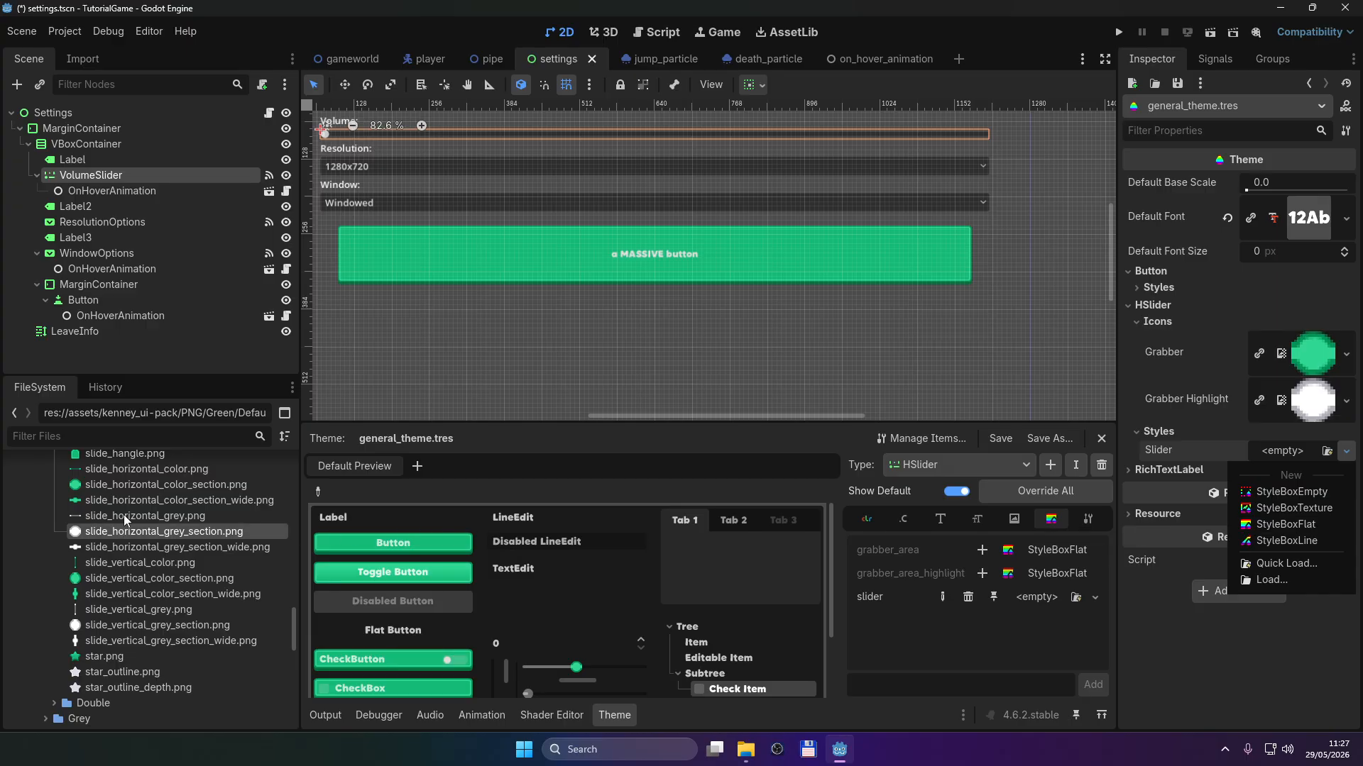
pyautogui.click(142, 467)
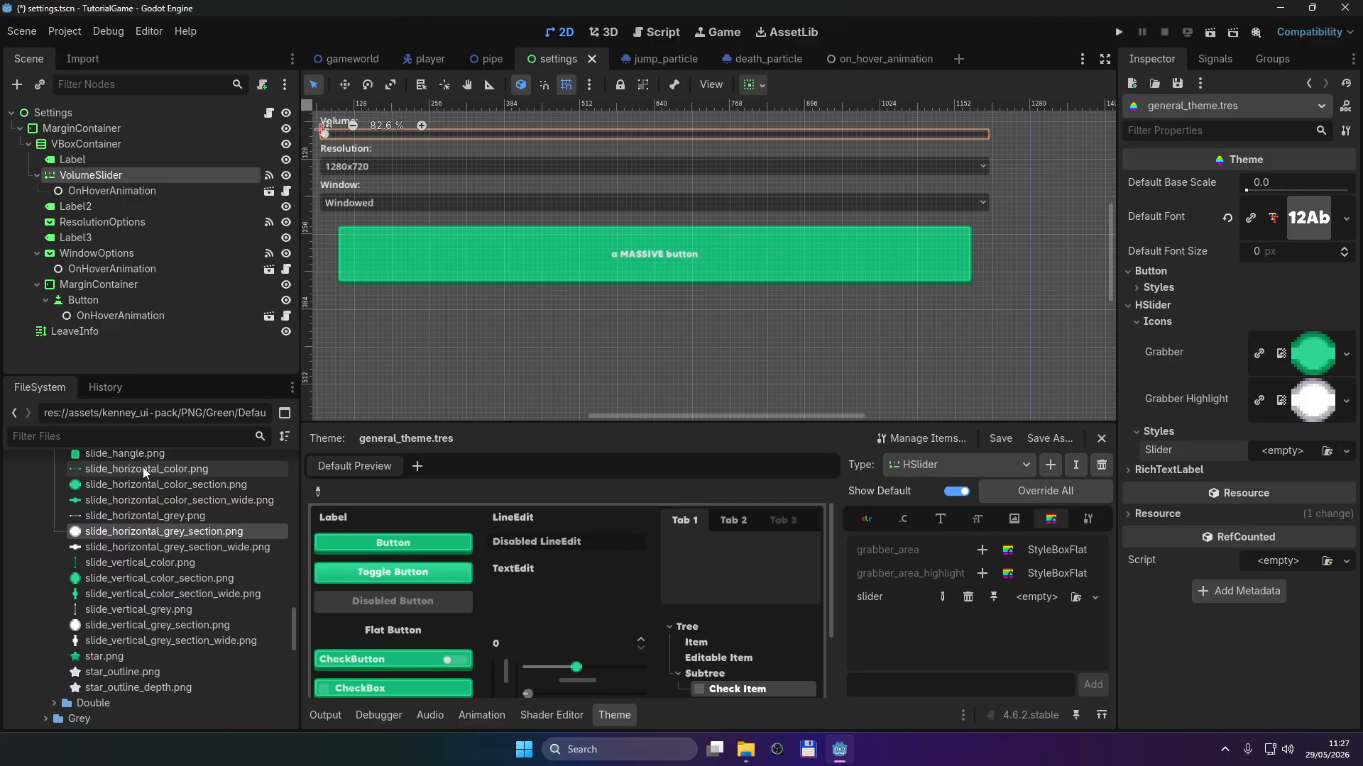
# Step: Try a new StyleBoxFlat with green background colour 75ab59 for the HSlider's Slider style
pyautogui.moveTo(142, 467); pyautogui.dragTo(125, 544)
pyautogui.click(1318, 449)
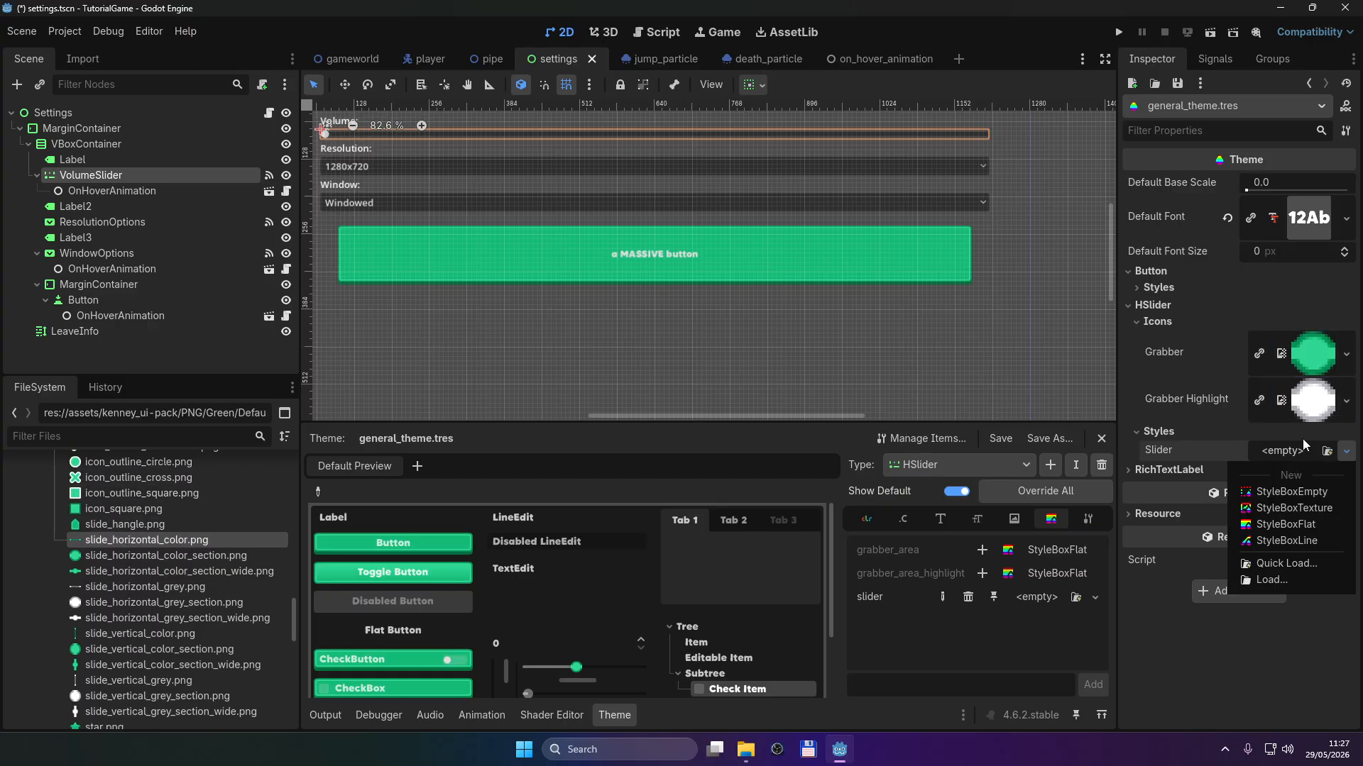
pyautogui.click(1296, 524)
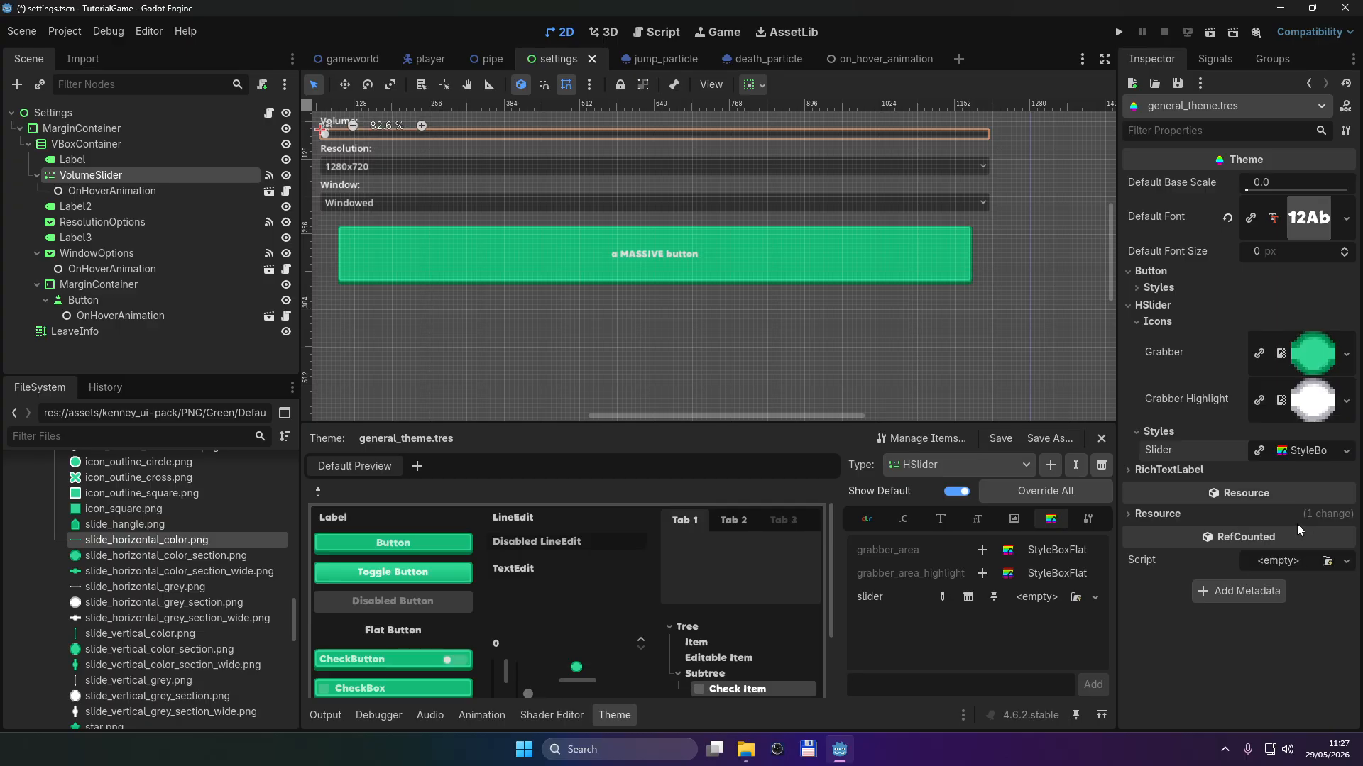
pyautogui.click(1302, 451)
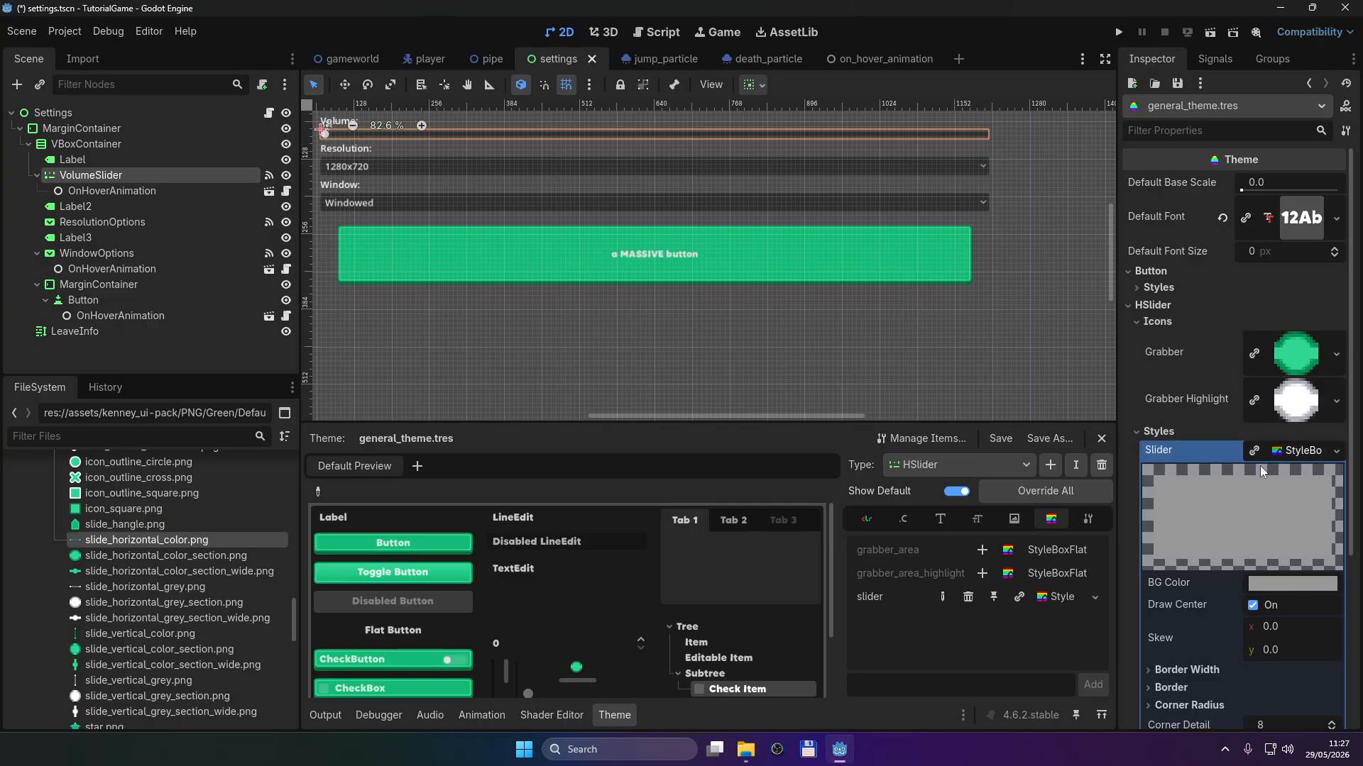
pyautogui.click(1288, 585)
pyautogui.moveTo(1223, 268); pyautogui.dragTo(1194, 271)
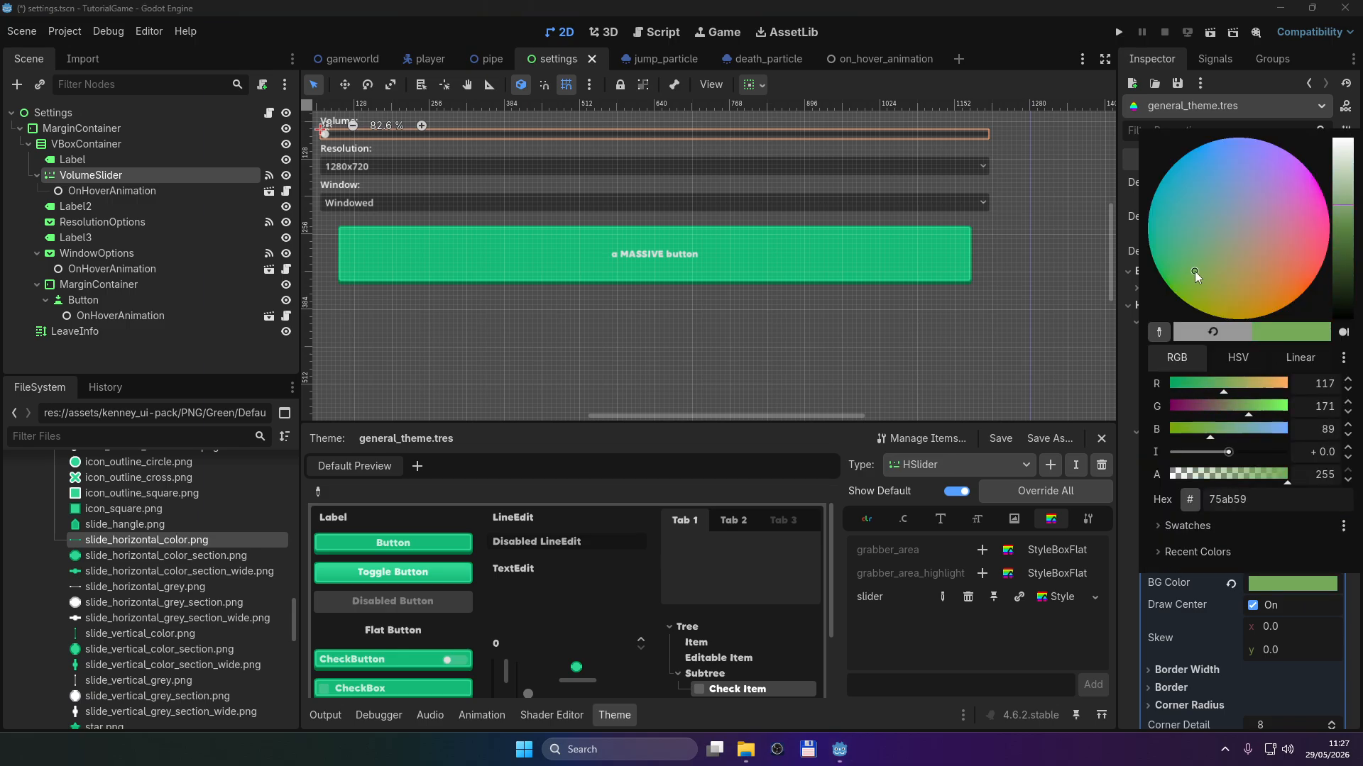
pyautogui.click(1229, 646)
pyautogui.click(1271, 454)
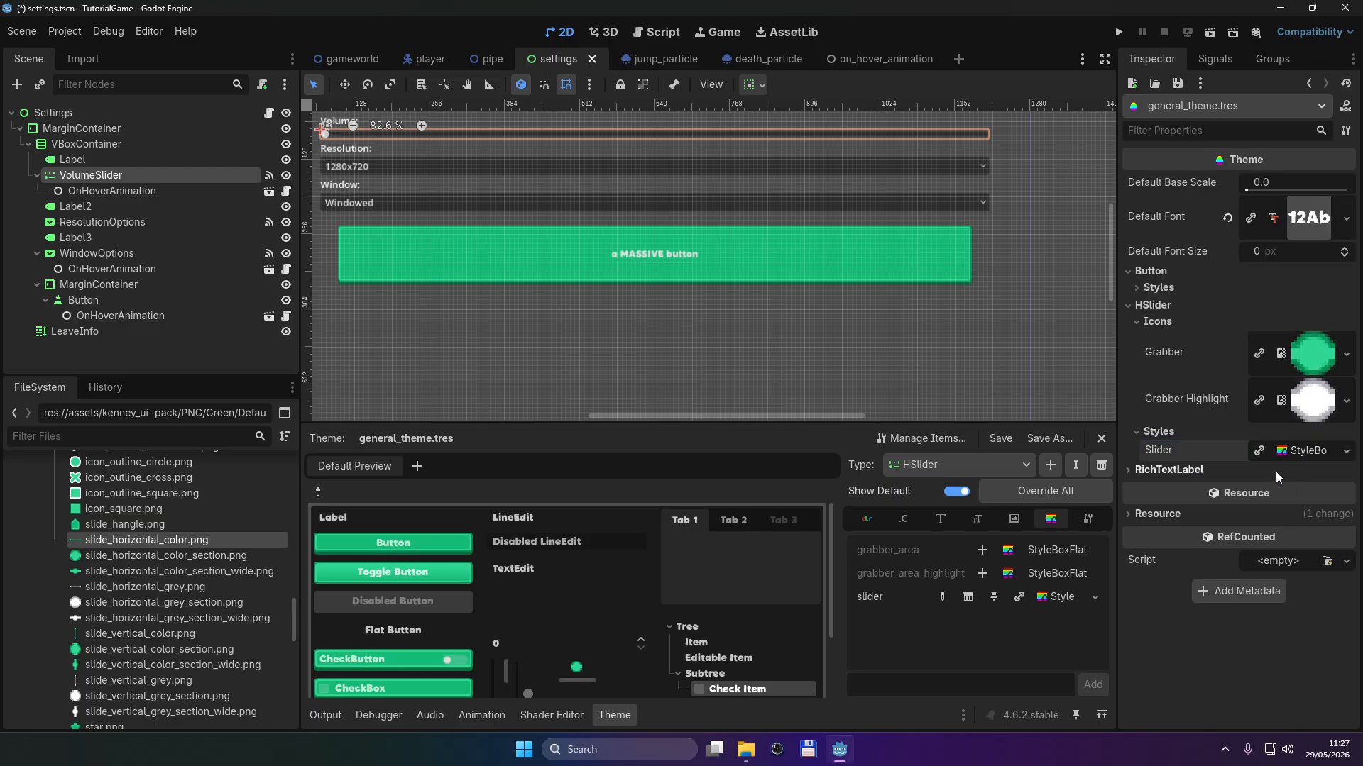
# Step: Save the scene and clear the StyleBoxFlat from the HSlider's Slider style
pyautogui.click(1305, 451)
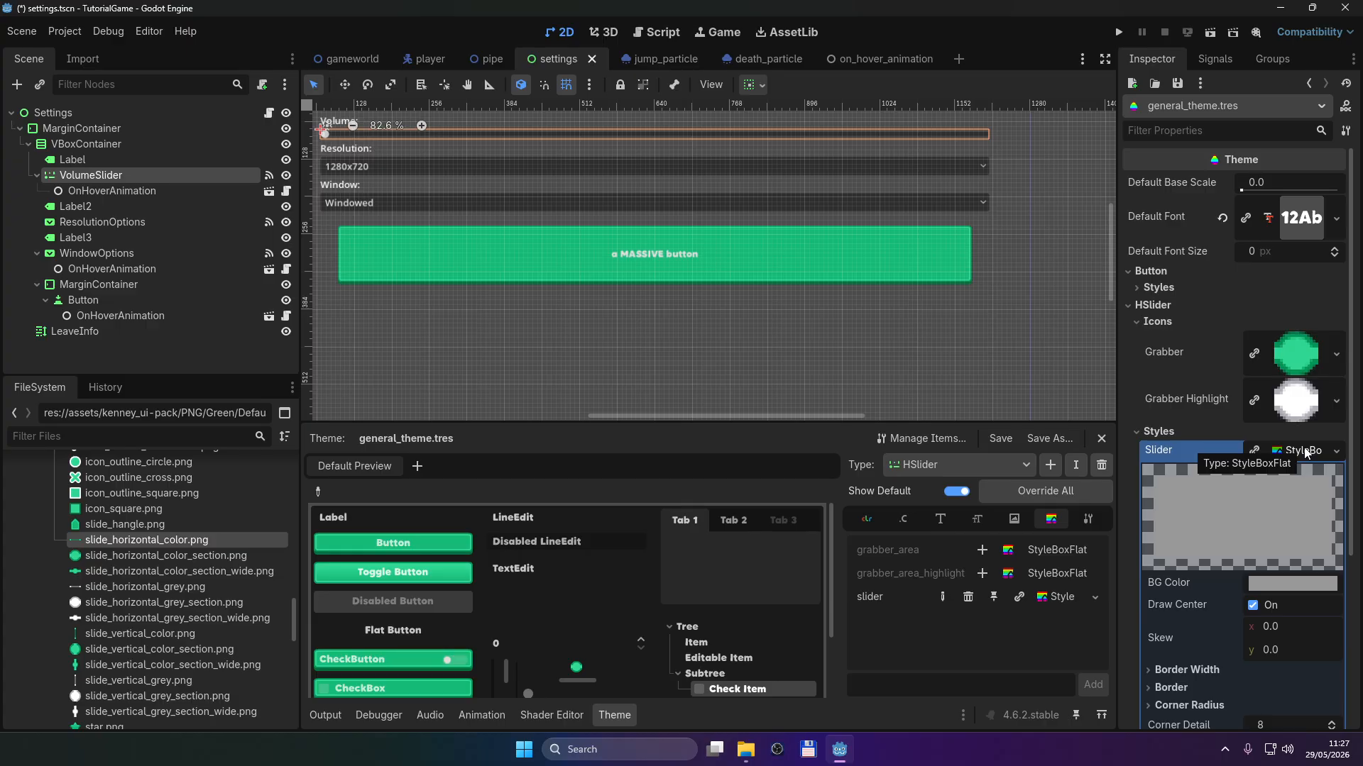
pyautogui.hotkey('ctrl', 's')
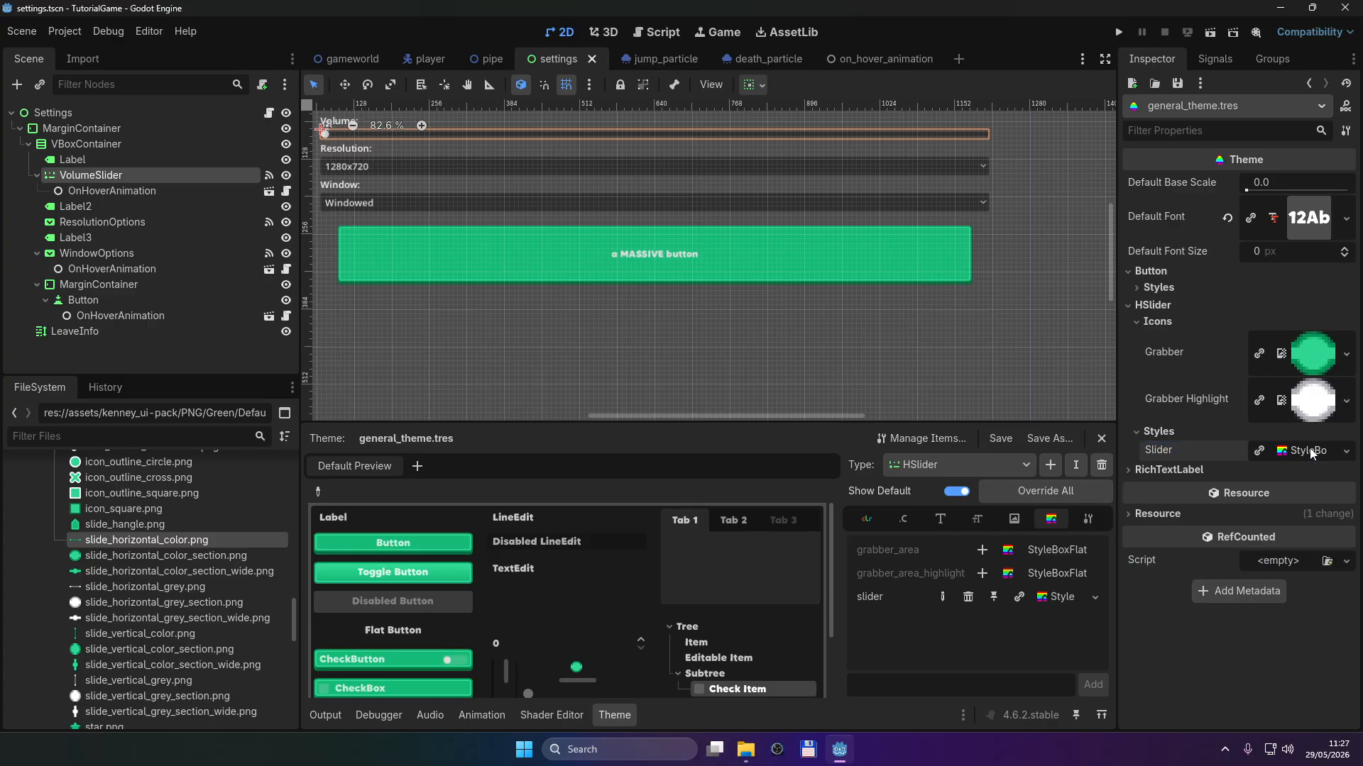
pyautogui.click(1337, 451)
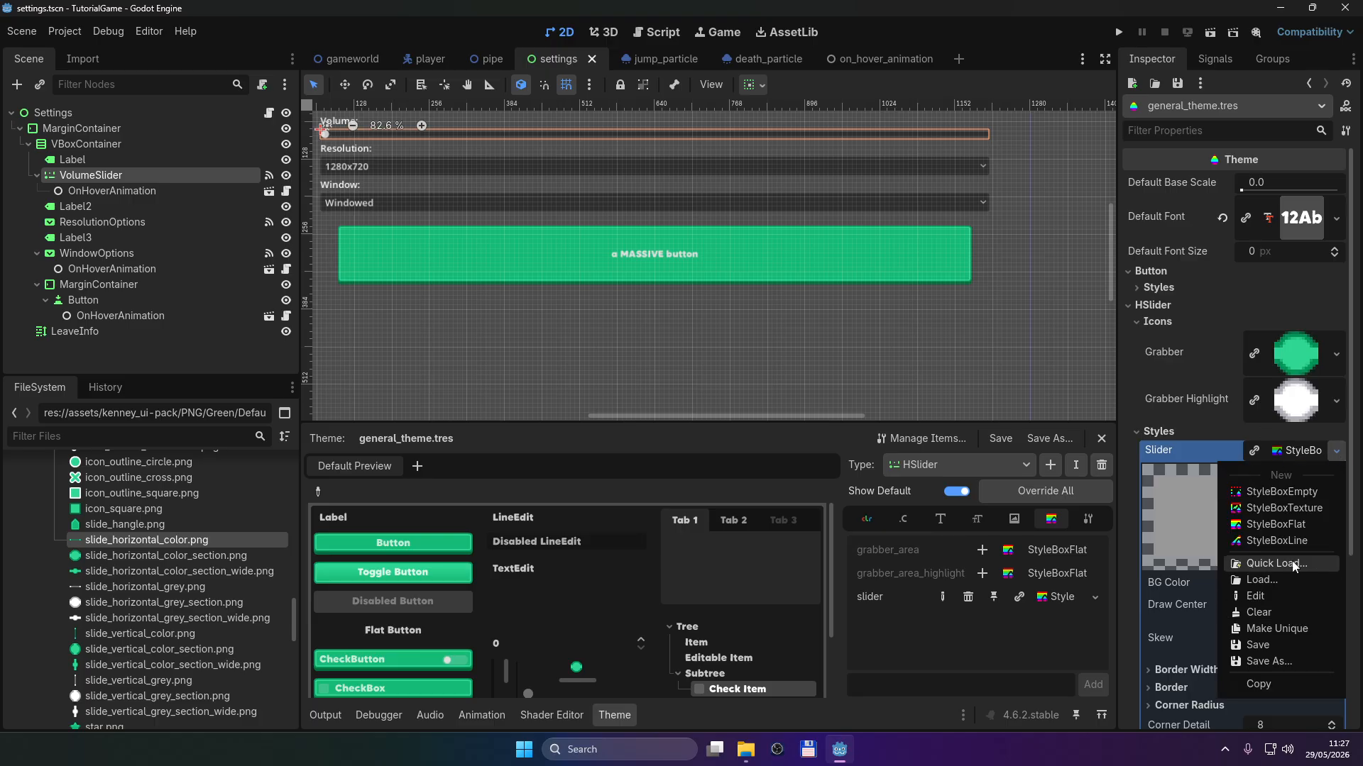
pyautogui.click(1267, 611)
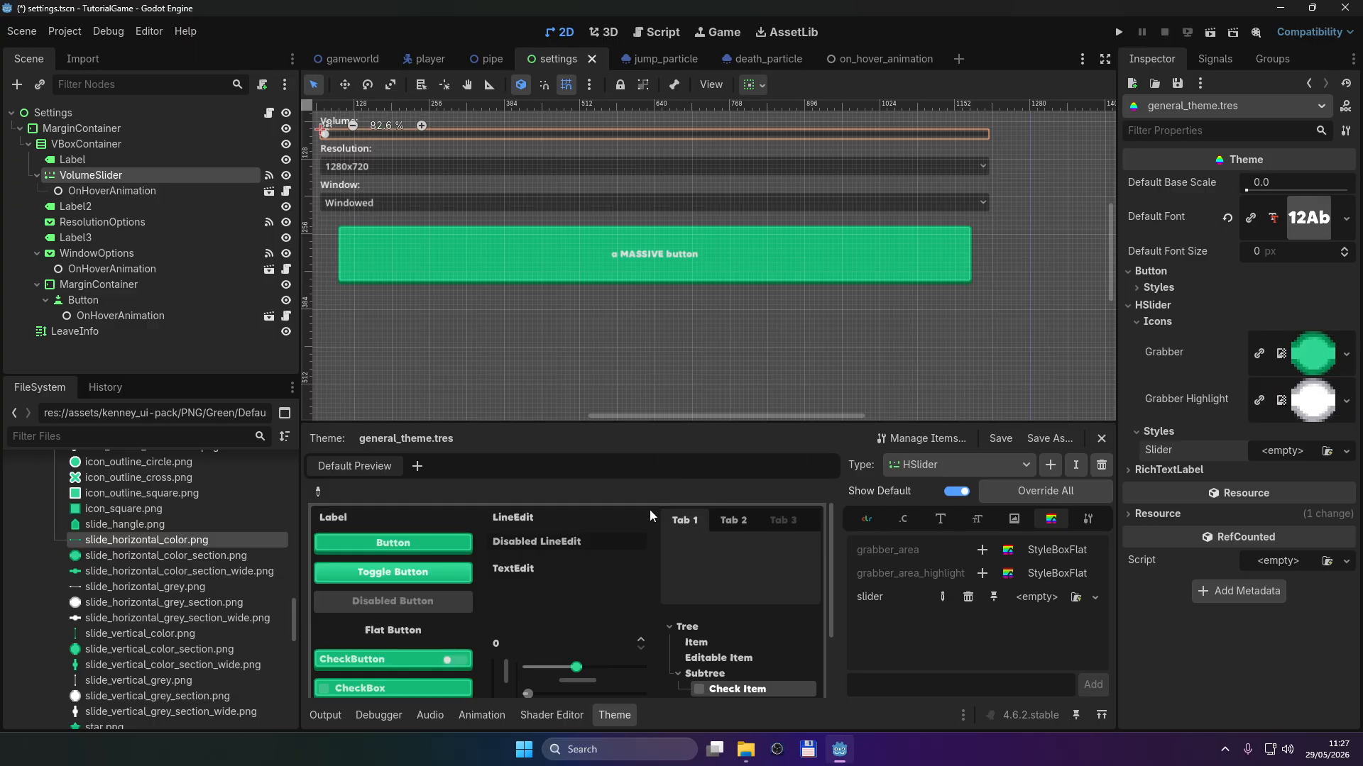
# Step: Check the sliders in the theme preview and examine the green UI-pack's rectangular button textures, including button_rectangle_depth_line.png, for the slider track
pyautogui.scroll(-3, 519, 611)
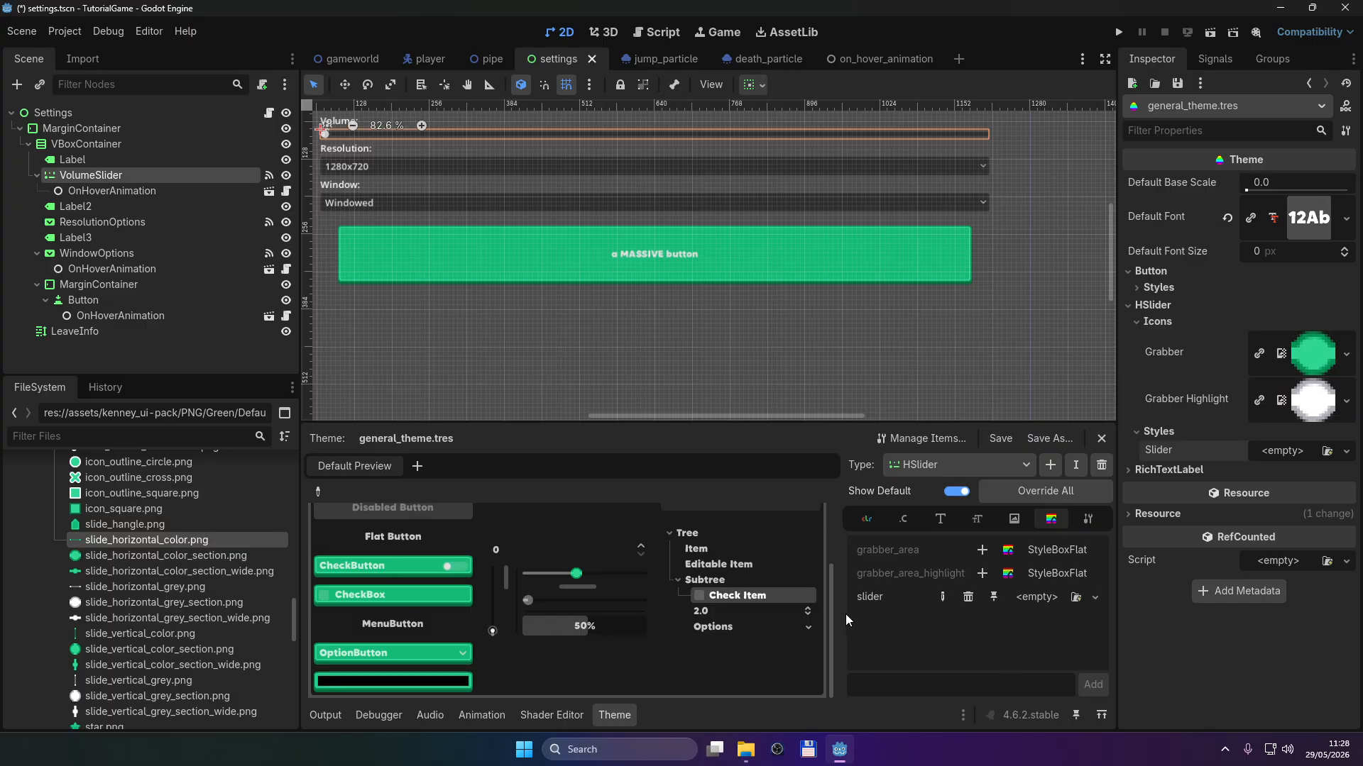
pyautogui.scroll(6, 186, 563)
pyautogui.scroll(8, 191, 562)
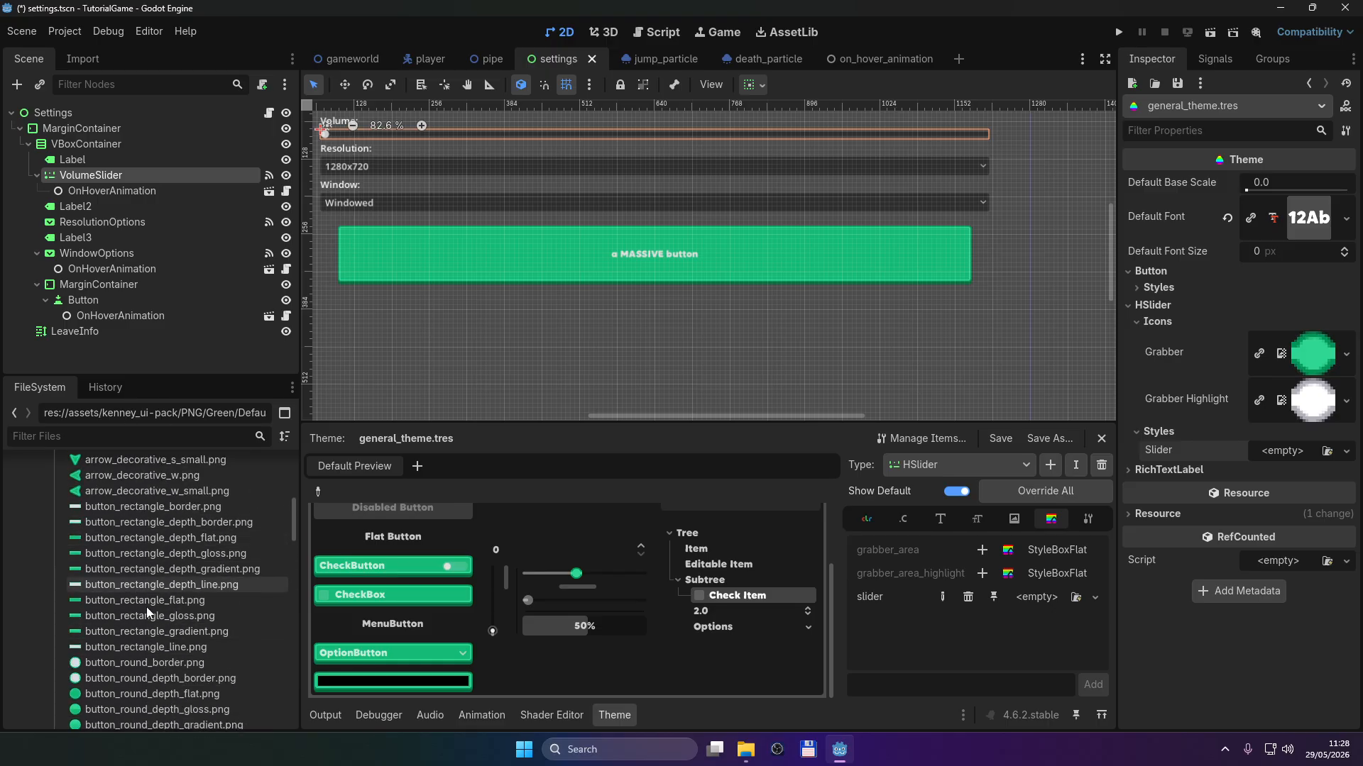
pyautogui.scroll(6, 141, 589)
pyautogui.scroll(-6, 142, 533)
pyautogui.moveTo(164, 549)
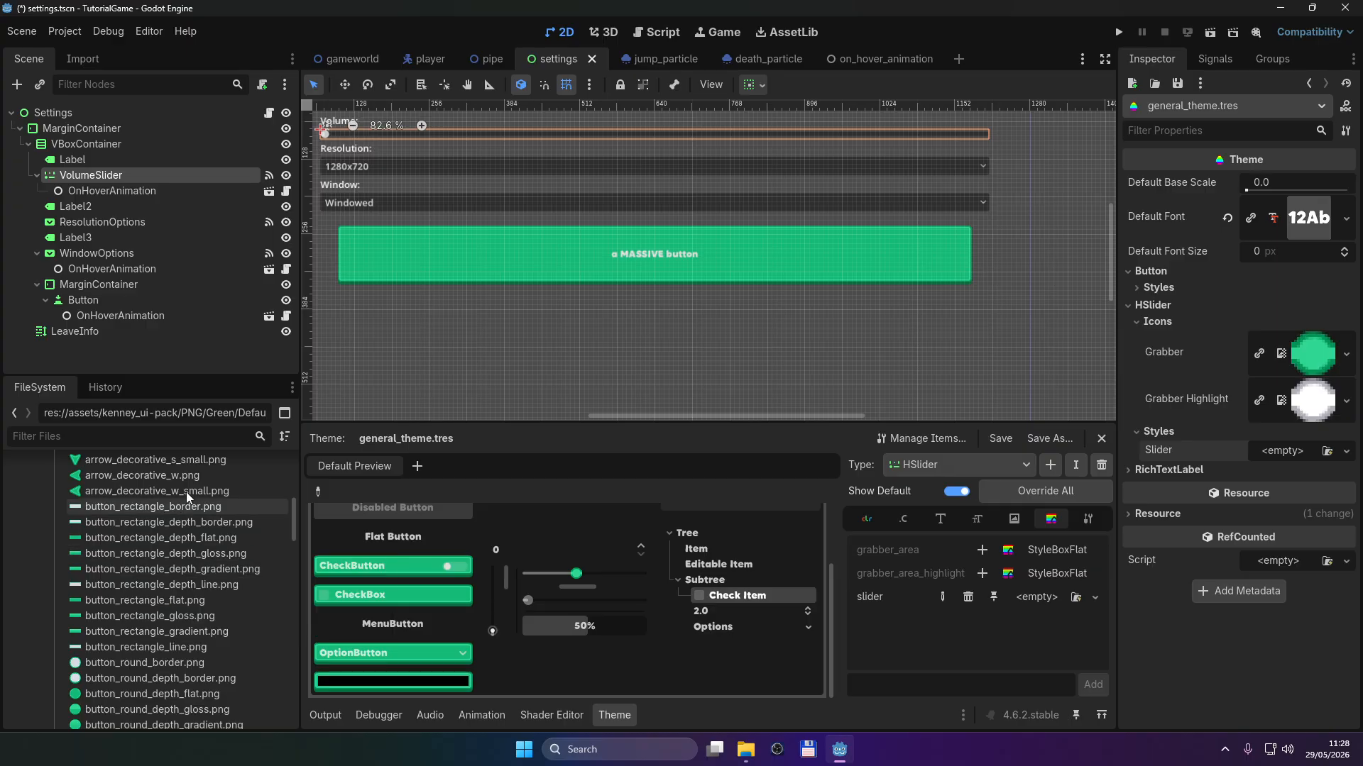
pyautogui.scroll(-5, 175, 554)
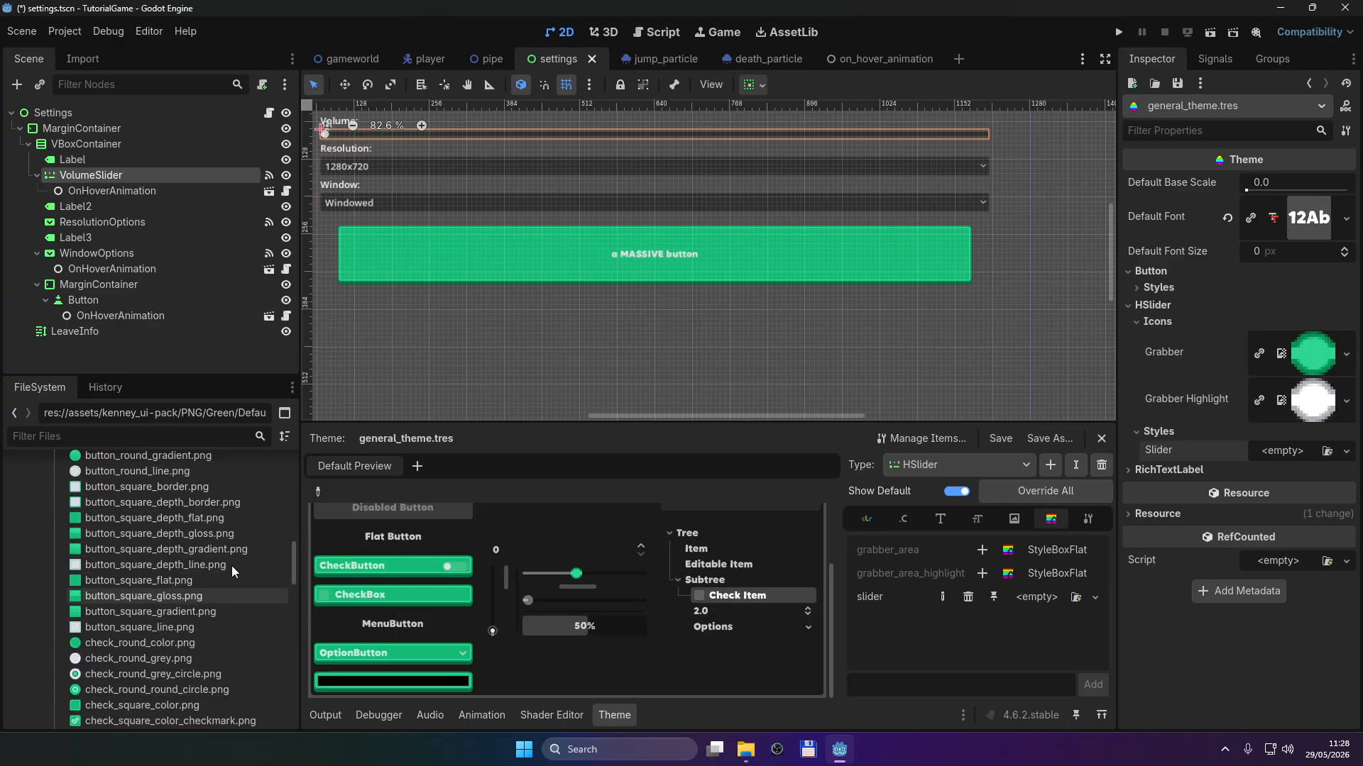
pyautogui.scroll(5, 172, 595)
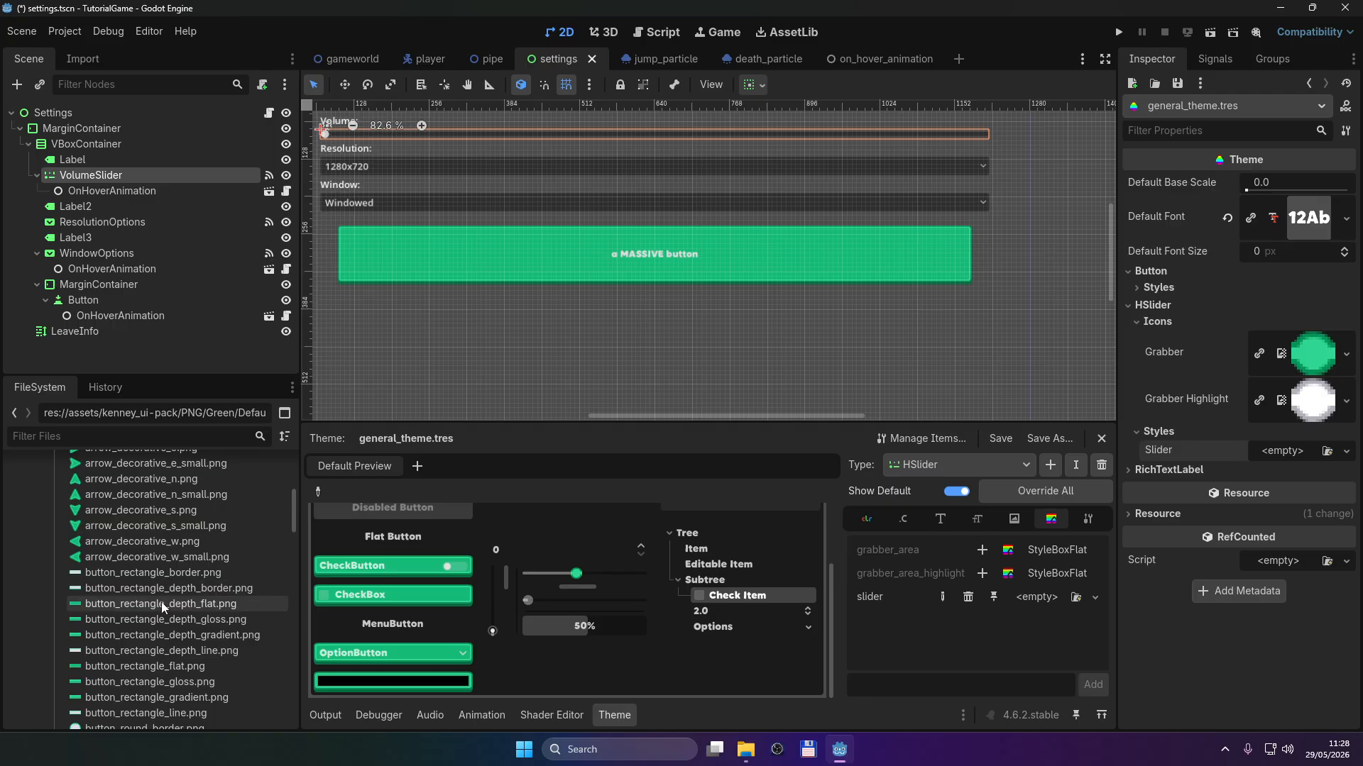
pyautogui.moveTo(162, 604)
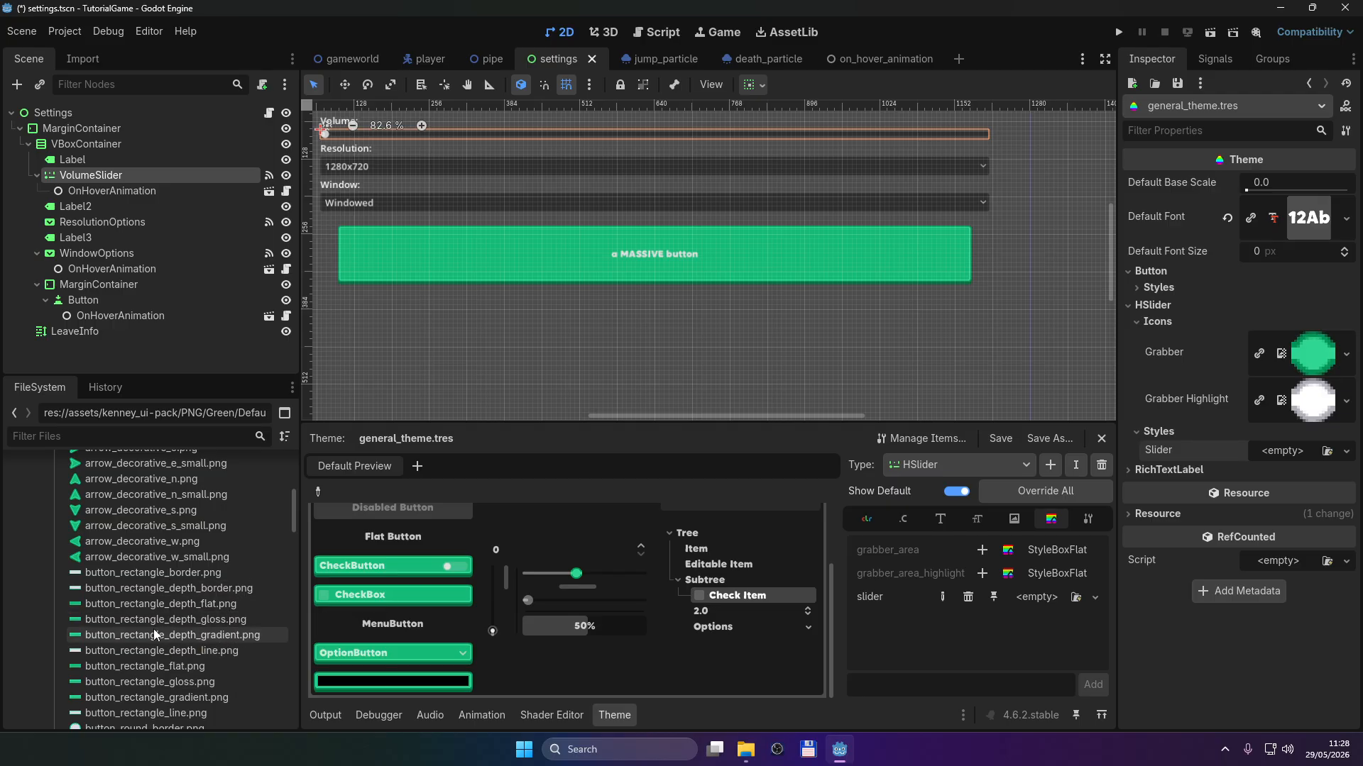
pyautogui.moveTo(218, 650)
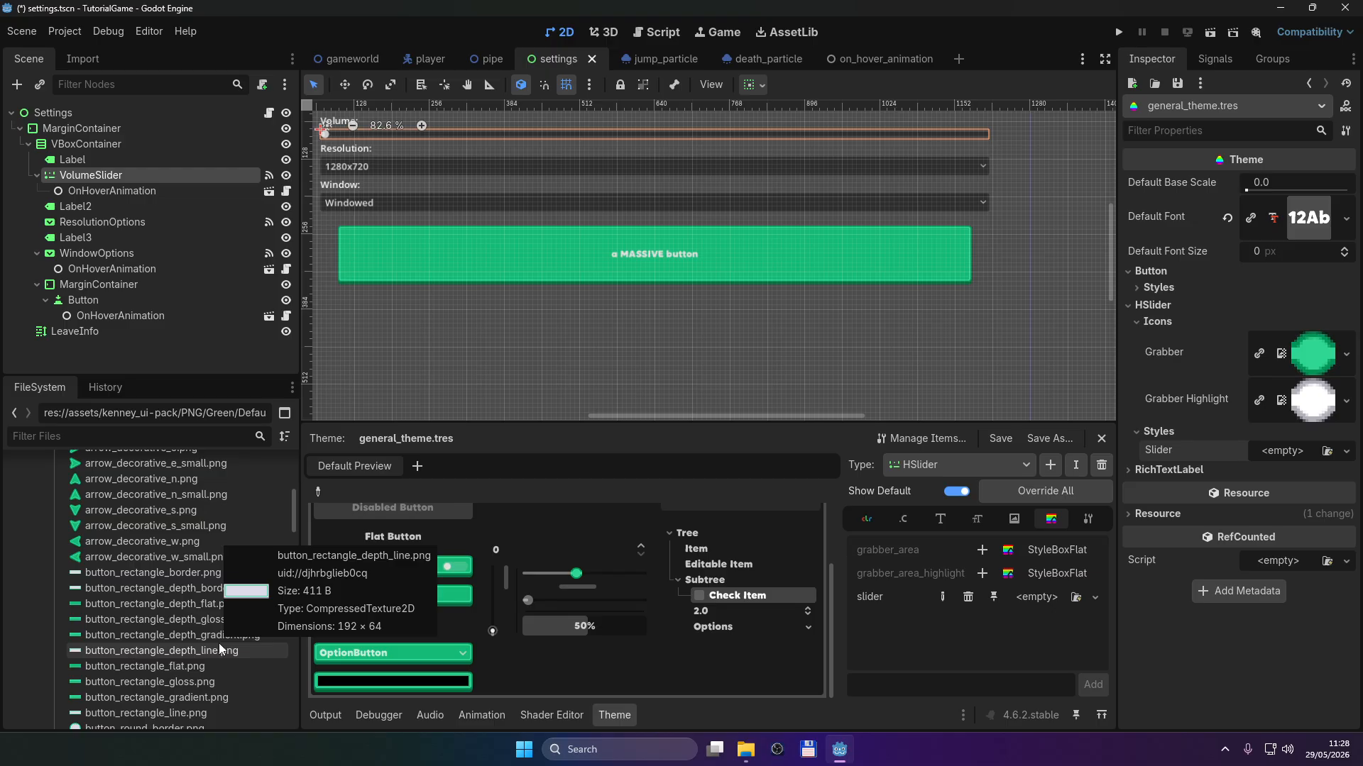